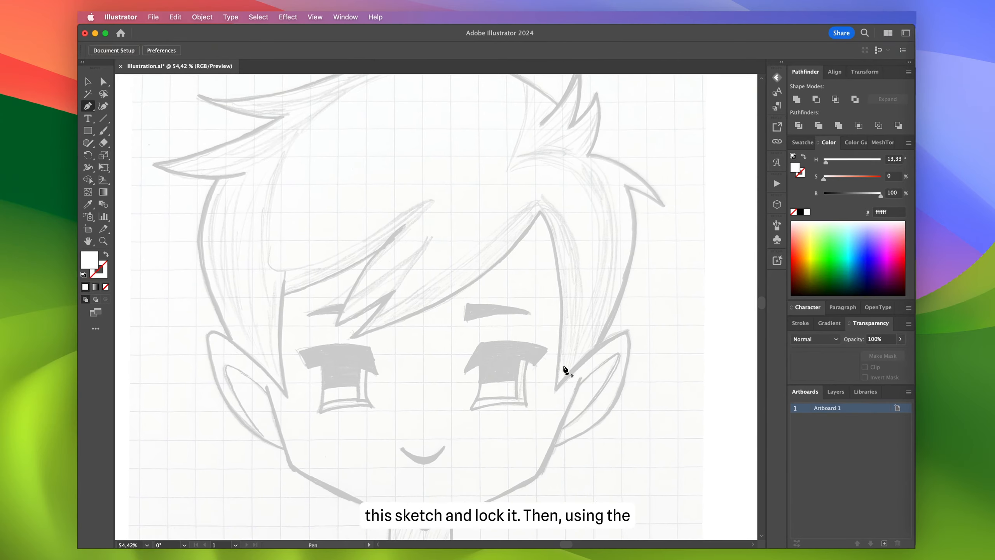
# Step: Trace the right half of the jaw with straight Pen segments and give it a 10 pt black stroke without fill
pyautogui.click(549, 438)
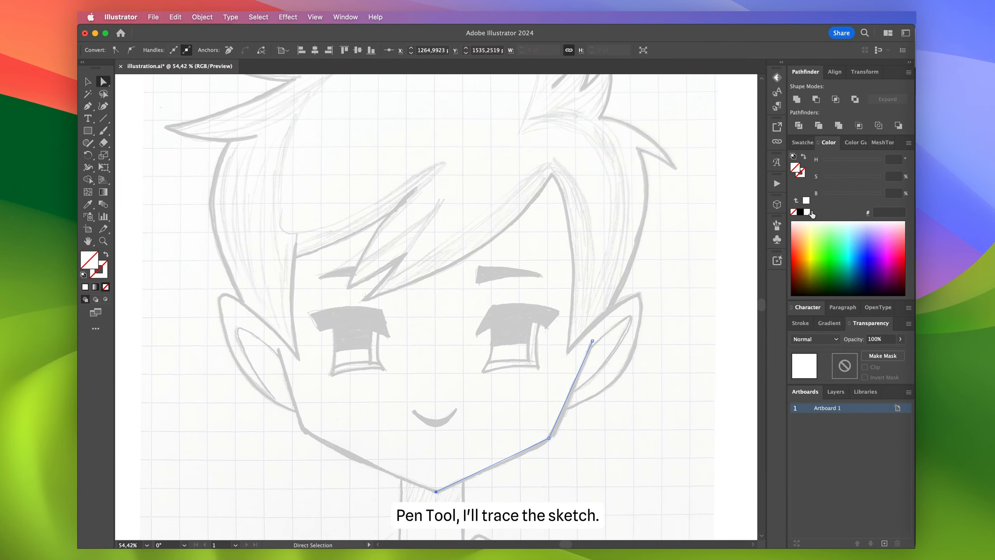
pyautogui.click(792, 212)
pyautogui.click(800, 322)
pyautogui.click(829, 338)
pyautogui.scroll(5, 584, 429)
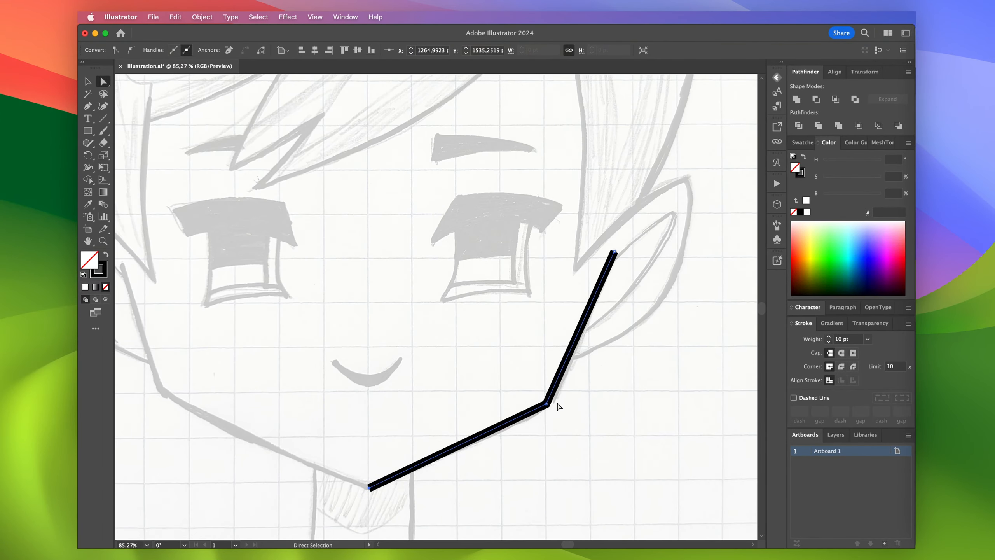
# Step: Adjust the jaw path's anchor points and bend its straight segments to follow the sketched face contour
pyautogui.click(543, 405)
pyautogui.scroll(2, 544, 411)
pyautogui.hscroll(2, 544, 411)
pyautogui.hotkey('shift', 'c')
pyautogui.moveTo(543, 349); pyautogui.dragTo(546, 352)
pyautogui.scroll(-2, 546, 351)
pyautogui.hscroll(-2, 547, 352)
pyautogui.moveTo(452, 414); pyautogui.dragTo(455, 417)
pyautogui.moveTo(562, 360); pyautogui.dragTo(542, 382)
# Step: Trace the outer contour of the ear on the right side of the face and curve its edges
pyautogui.scroll(1, 541, 385)
pyautogui.scroll(1, 540, 387)
pyautogui.hscroll(2, 541, 387)
pyautogui.press('p')
pyautogui.click(548, 213)
pyautogui.click(703, 83)
pyautogui.hotkey('shift', 'c')
pyautogui.moveTo(505, 354); pyautogui.dragTo(622, 317)
pyautogui.moveTo(663, 101); pyautogui.dragTo(684, 112)
pyautogui.moveTo(623, 317); pyautogui.dragTo(681, 301)
# Step: Trace the side hair line between the right ear and the pointed tuft and bend it outward along the sketch
pyautogui.scroll(-3, 562, 263)
pyautogui.scroll(3, 561, 265)
pyautogui.hscroll(2, 562, 265)
pyautogui.scroll(3, 506, 207)
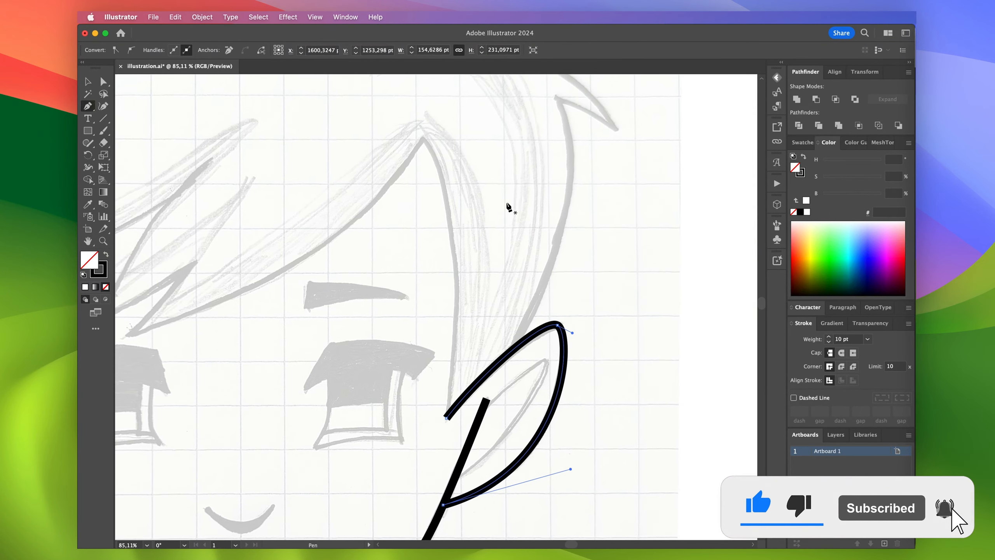
pyautogui.press('p')
pyautogui.click(555, 97)
pyautogui.click(513, 349)
pyautogui.hotkey('shift', 'c')
pyautogui.moveTo(532, 238); pyautogui.dragTo(566, 214)
# Step: Trace the pointed tuft on the hair's right side and the curved outer edge of the spike above it
pyautogui.scroll(3, 565, 214)
pyautogui.hscroll(1, 565, 213)
pyautogui.press('p')
pyautogui.click(524, 192)
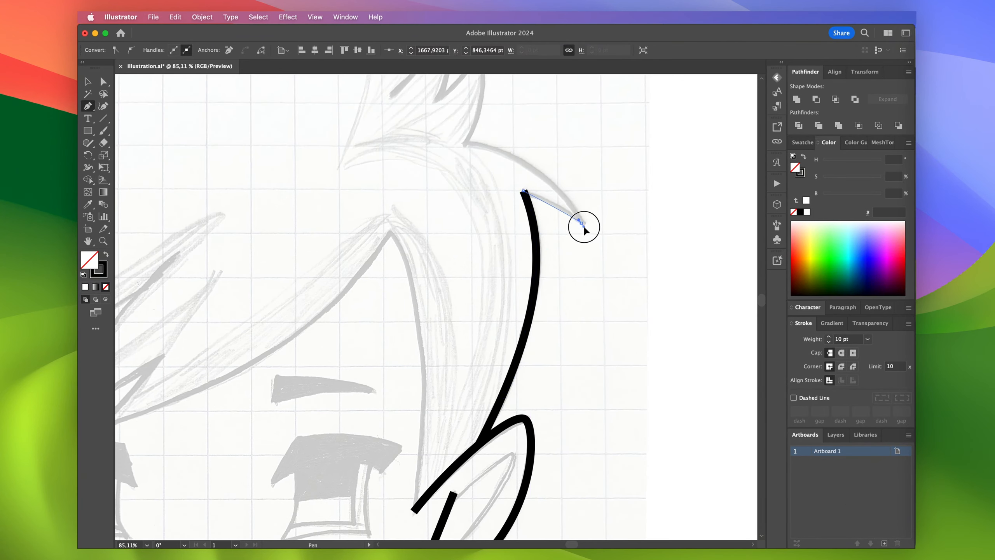
pyautogui.moveTo(466, 143); pyautogui.dragTo(404, 140)
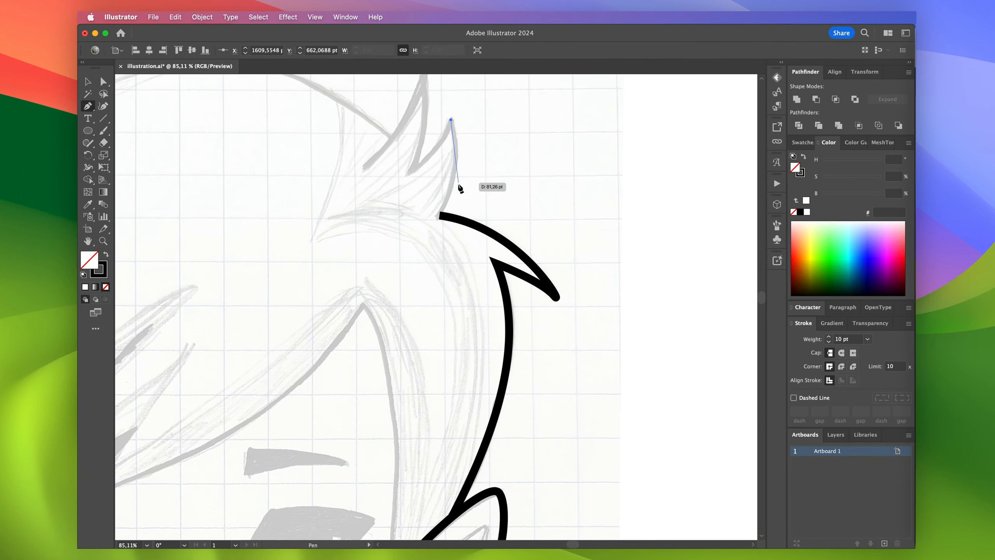
pyautogui.click(439, 216)
pyautogui.hotkey('shift', 'c')
pyautogui.moveTo(446, 169); pyautogui.dragTo(454, 170)
# Step: Extend the hair outline with curved edges through the two upper spikes at the crown and end the path
pyautogui.scroll(3, 455, 170)
pyautogui.hscroll(-1, 454, 170)
pyautogui.press('p')
pyautogui.click(467, 160)
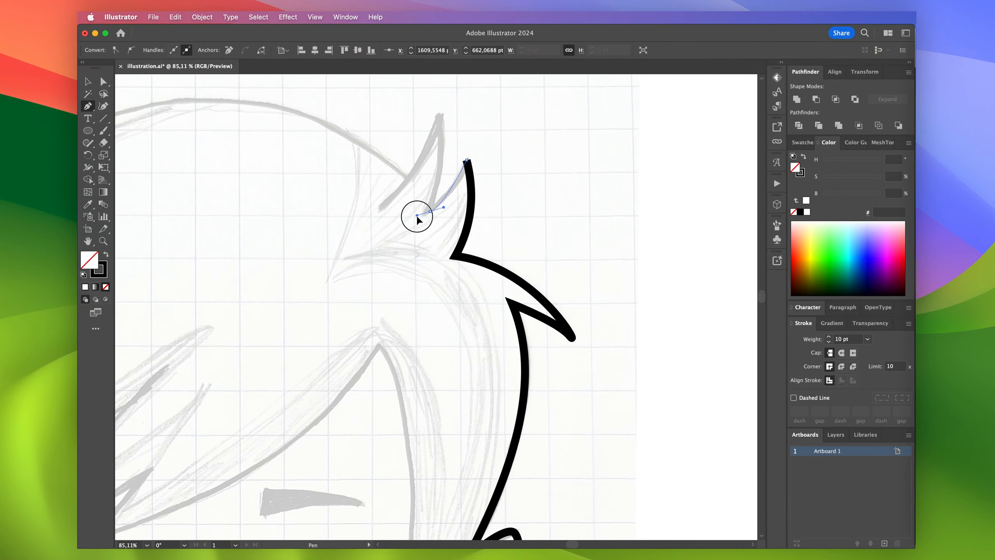
pyautogui.moveTo(428, 106); pyautogui.dragTo(427, 259)
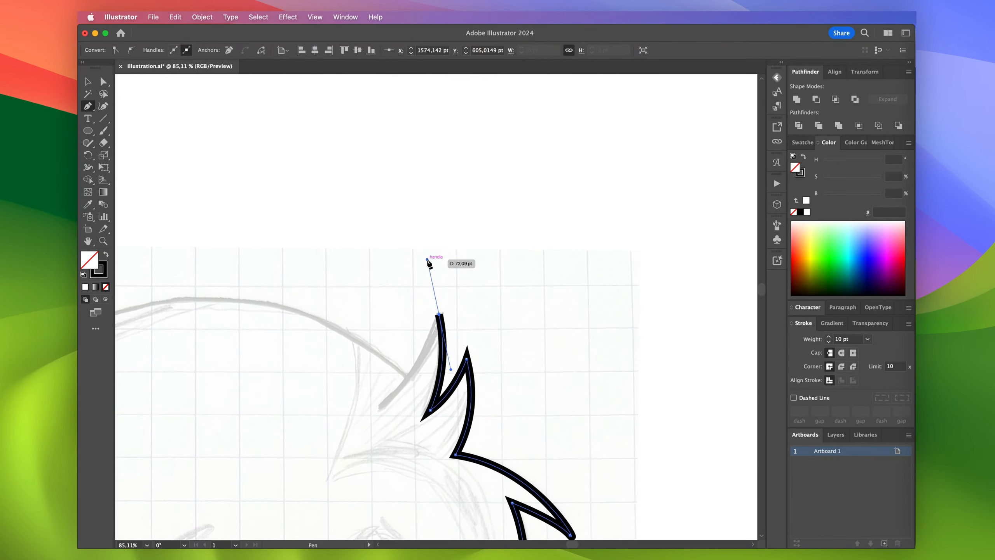
pyautogui.press('super+shift+a')
# Step: Draw the top hair contour from the crown spikes to the upper-left hair tip and bend it upward
pyautogui.scroll(-3, 386, 395)
pyautogui.hscroll(-4, 386, 396)
pyautogui.click(563, 248)
pyautogui.hscroll(-4, 393, 216)
pyautogui.click(140, 242)
pyautogui.hotkey('shift', 'c')
pyautogui.moveTo(510, 254); pyautogui.dragTo(523, 181)
# Step: Adjust the top hair contour's anchor points and handles until the curve matches the sketch
pyautogui.press('a')
pyautogui.moveTo(368, 169); pyautogui.dragTo(360, 329)
pyautogui.moveTo(578, 133); pyautogui.dragTo(421, 255)
pyautogui.scroll(-3, 423, 259)
pyautogui.hscroll(-2, 424, 259)
pyautogui.moveTo(437, 438); pyautogui.dragTo(367, 415)
pyautogui.moveTo(500, 164); pyautogui.dragTo(542, 172)
# Step: Continue the top hair path around the two pointed tufts on the left side using curved segments with sharp corners
pyautogui.scroll(-2, 543, 173)
pyautogui.scroll(-1, 543, 177)
pyautogui.hscroll(-1, 543, 178)
pyautogui.press('p')
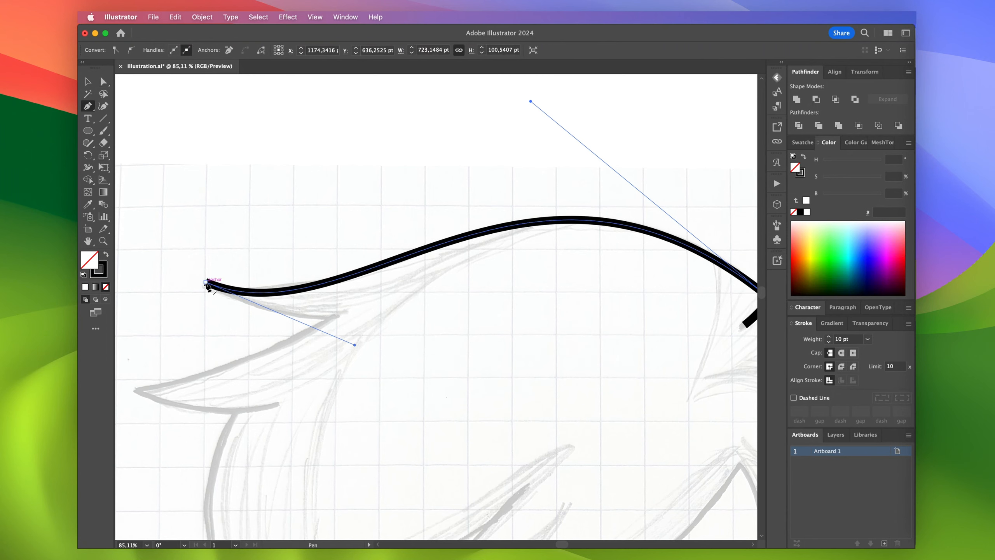
pyautogui.click(205, 281)
pyautogui.moveTo(335, 317); pyautogui.dragTo(404, 310)
pyautogui.click(336, 317)
pyautogui.scroll(-1, 335, 317)
pyautogui.hscroll(-2, 336, 317)
pyautogui.moveTo(216, 351); pyautogui.dragTo(172, 344)
pyautogui.click(216, 352)
pyautogui.moveTo(356, 366); pyautogui.dragTo(419, 346)
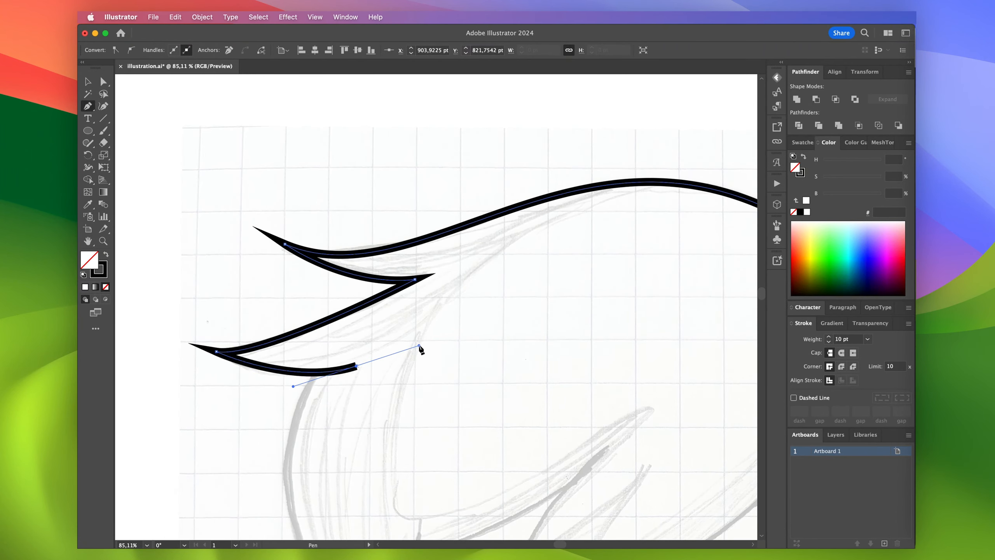
# Step: Refine the anchor points and curvature of the left hair tufts to fit the sketch
pyautogui.scroll(-1, 419, 346)
pyautogui.hscroll(-1, 419, 347)
pyautogui.press('a')
pyautogui.hotkey('shift', 'c')
pyautogui.moveTo(325, 309); pyautogui.dragTo(324, 314)
pyautogui.press('a')
pyautogui.moveTo(433, 265); pyautogui.dragTo(383, 292)
pyautogui.moveTo(279, 346); pyautogui.dragTo(331, 326)
# Step: Trace the right eyebrow as a closed tapered shape and bend its upper and lower edges
pyautogui.scroll(-3, 348, 353)
pyautogui.hscroll(-1, 348, 353)
pyautogui.scroll(-4, 347, 353)
pyautogui.hscroll(4, 347, 353)
pyautogui.click(347, 353)
pyautogui.press('p')
pyautogui.scroll(-2, 392, 431)
pyautogui.hscroll(2, 499, 364)
pyautogui.scroll(6, 500, 363)
pyautogui.click(622, 205)
pyautogui.click(420, 169)
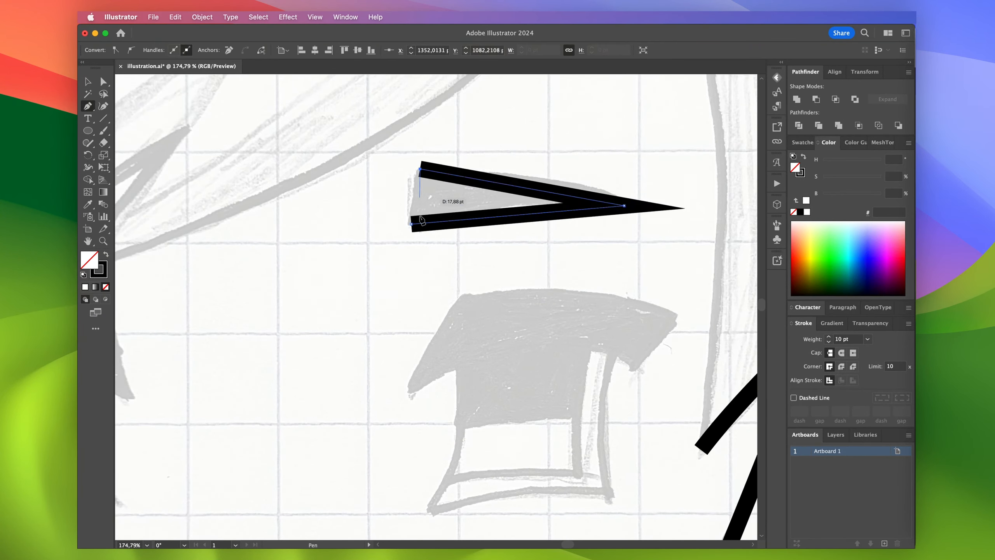
pyautogui.moveTo(483, 220); pyautogui.dragTo(534, 184)
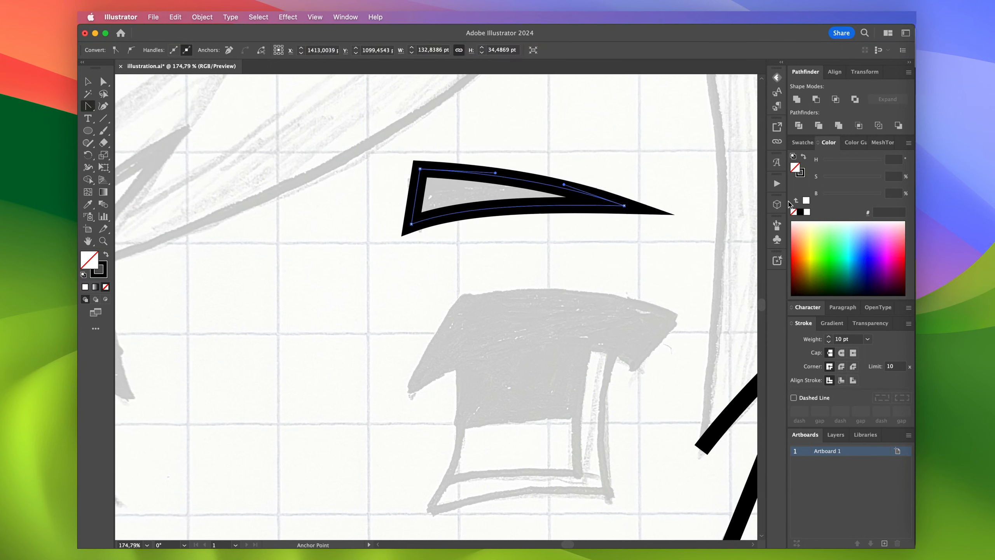
# Step: Fill the eyebrow with black, remove its stroke and reshape its narrow outer tip into a blunt end
pyautogui.click(794, 212)
pyautogui.press('x')
pyautogui.click(799, 213)
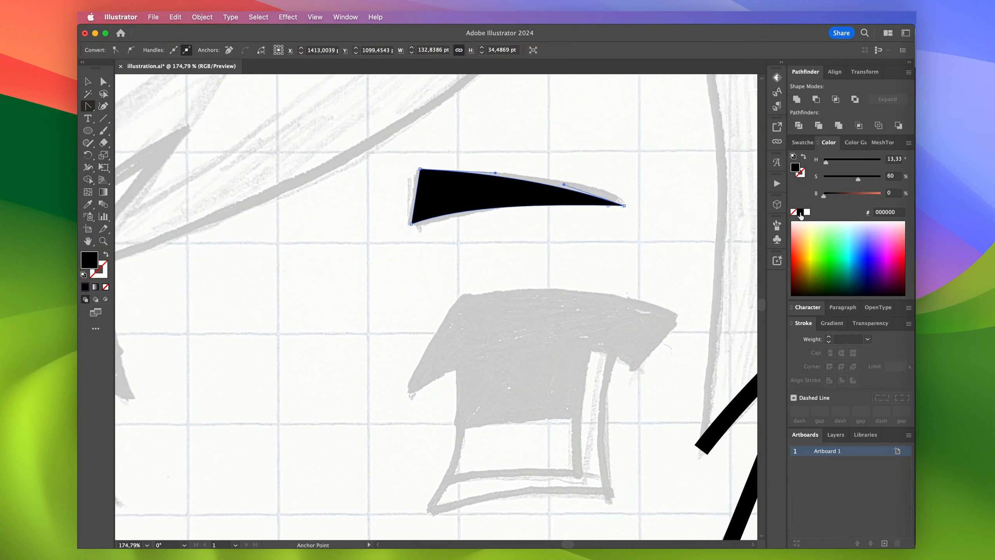
pyautogui.moveTo(605, 198); pyautogui.dragTo(607, 196)
pyautogui.click(622, 197)
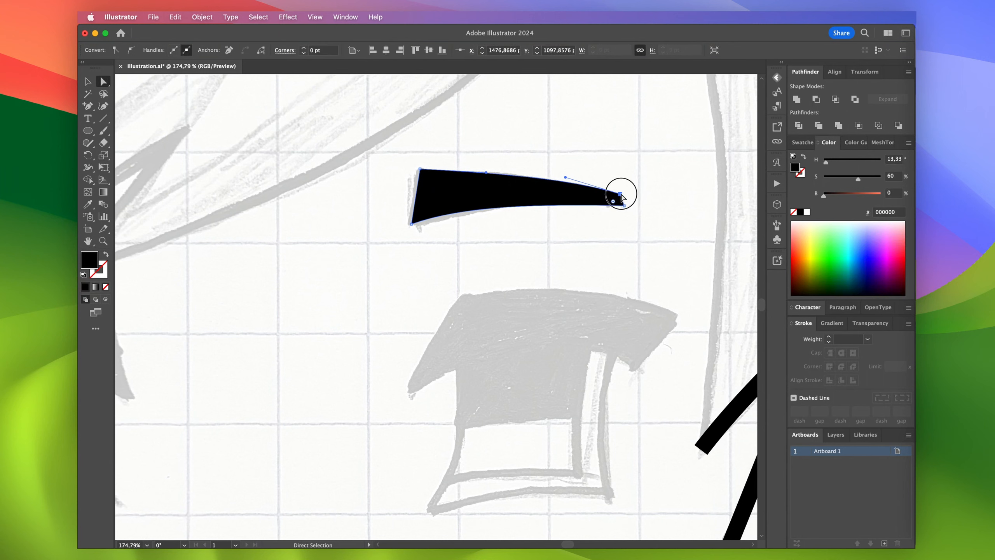
pyautogui.scroll(-3, 466, 291)
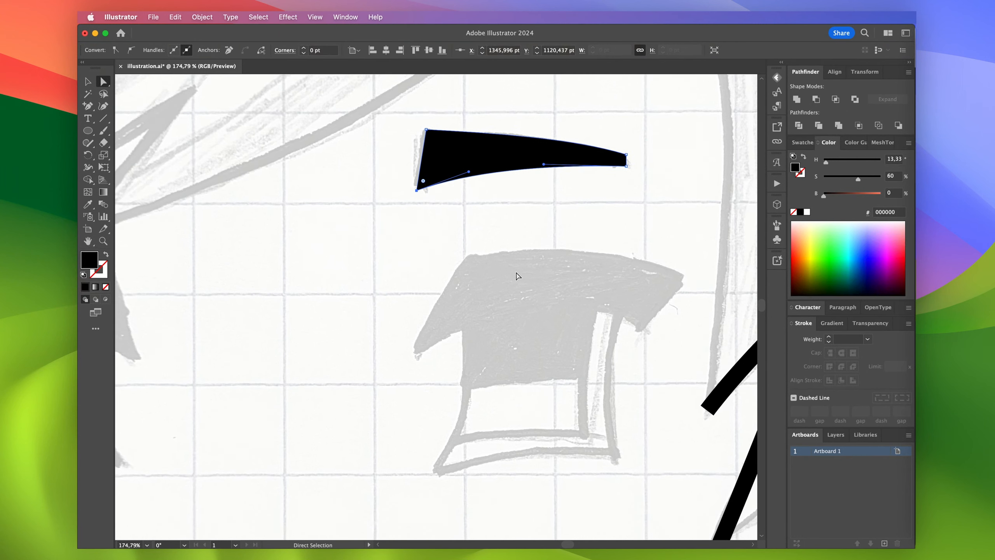
# Step: Draw the dark upper part of the right eye's iris as a four-sided black shape without stroke
pyautogui.press('v')
pyautogui.click(722, 379)
pyautogui.click(468, 443)
pyautogui.press('a')
pyautogui.moveTo(468, 444); pyautogui.dragTo(471, 369)
pyautogui.keyDown('shift'); pyautogui.click(586, 366); pyautogui.keyUp('shift')
pyautogui.click(469, 308)
pyautogui.press('v')
pyautogui.hotkey('shift', 'x')
pyautogui.press('a')
pyautogui.click(461, 378)
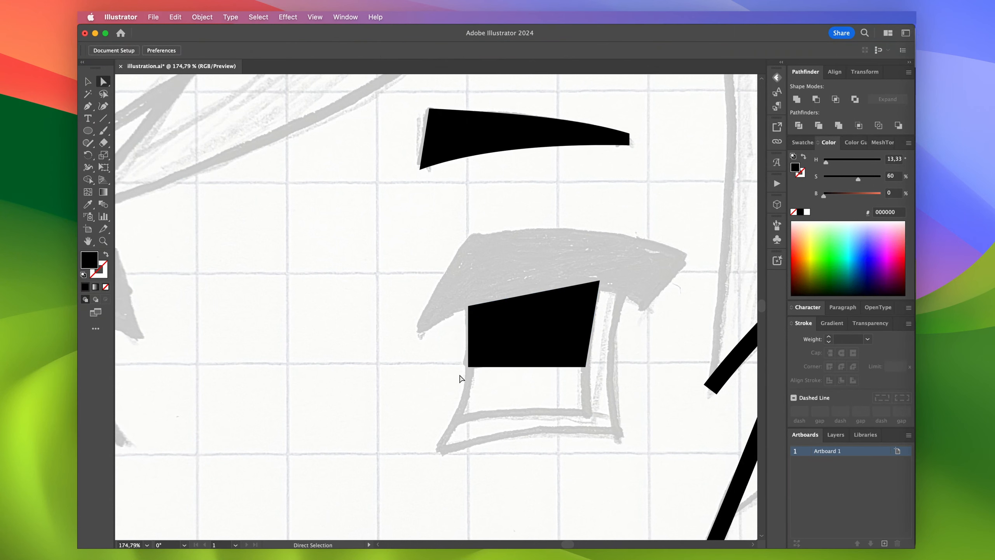
# Step: Draw the lower iris as a four-sided shape directly beneath the black one and fill it with light blue #aec1eb
pyautogui.click(467, 418)
pyautogui.click(578, 418)
pyautogui.click(585, 367)
pyautogui.click(468, 366)
pyautogui.press('a')
pyautogui.moveTo(823, 195); pyautogui.dragTo(852, 195)
pyautogui.moveTo(826, 162); pyautogui.dragTo(858, 159)
pyautogui.moveTo(852, 195); pyautogui.dragTo(876, 195)
pyautogui.moveTo(857, 179); pyautogui.dragTo(838, 179)
pyautogui.click(625, 356)
# Step: Draw the strip beneath the blue iris as a closed four-sided shape and fill it with beige #ede4d5
pyautogui.press('p')
pyautogui.click(468, 417)
pyautogui.click(451, 447)
pyautogui.click(620, 442)
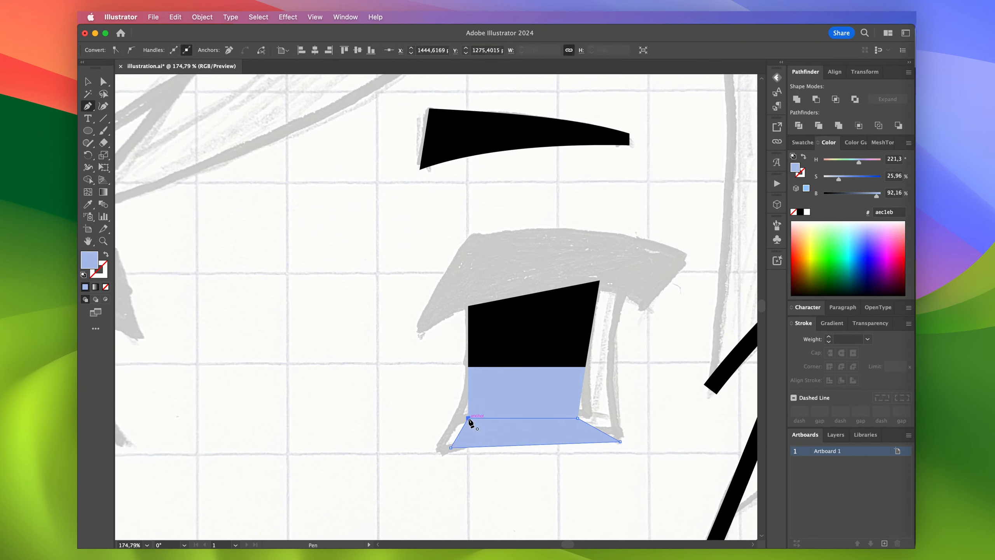
pyautogui.press('a')
pyautogui.moveTo(858, 161); pyautogui.dragTo(829, 162)
pyautogui.moveTo(838, 179); pyautogui.dragTo(830, 179)
pyautogui.moveTo(877, 195); pyautogui.dragTo(877, 195)
pyautogui.click(625, 408)
# Step: Draw the narrow eye-white shape along the iris's right side and fill it with white
pyautogui.press('p')
pyautogui.click(620, 442)
pyautogui.click(620, 289)
pyautogui.click(620, 442)
pyautogui.press('a')
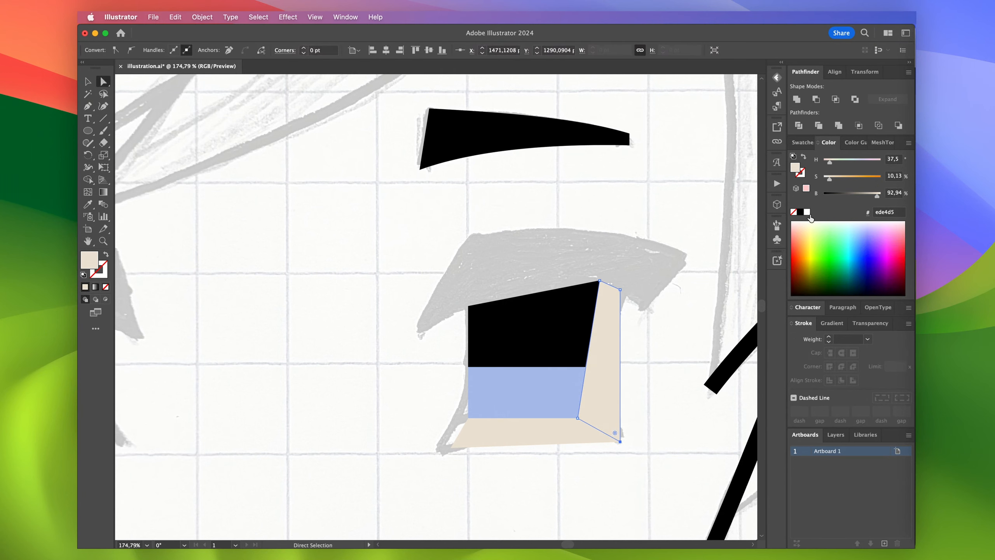
pyautogui.click(806, 212)
# Step: Snap the blue iris's upper-right corner to the black shape's corner and move the eye's lower-right corner inward
pyautogui.scroll(10, 584, 349)
pyautogui.click(631, 343)
pyautogui.moveTo(635, 351); pyautogui.dragTo(643, 350)
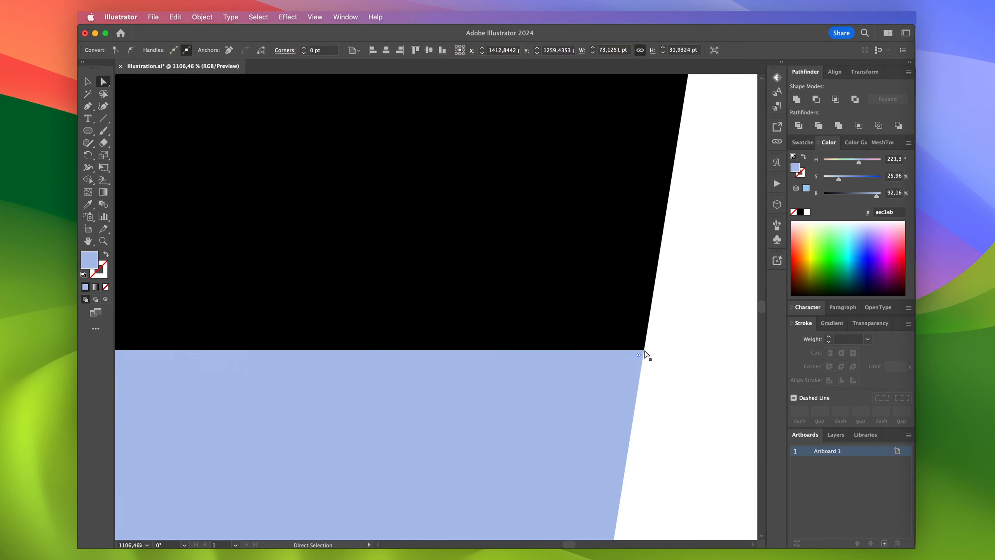
pyautogui.scroll(-10, 644, 351)
pyautogui.moveTo(614, 437); pyautogui.dragTo(604, 435)
pyautogui.moveTo(613, 440); pyautogui.dragTo(608, 441)
# Step: Draw the upper eyelid as a closed four-sided shape over the right eye and copy the eyebrow's black fill onto it
pyautogui.press('p')
pyautogui.click(432, 338)
pyautogui.click(639, 316)
pyautogui.click(679, 266)
pyautogui.click(480, 247)
pyautogui.click(432, 339)
pyautogui.press('i')
pyautogui.click(466, 168)
# Step: Align the upper eyelid's lower-left corner with the sketch and bend the eyelid's lower edge into an upward arch over the iris
pyautogui.press('a')
pyautogui.moveTo(432, 339); pyautogui.dragTo(443, 318)
pyautogui.hotkey('shift', 'c')
pyautogui.moveTo(551, 316); pyautogui.dragTo(547, 299)
pyautogui.press('a')
pyautogui.click(477, 313)
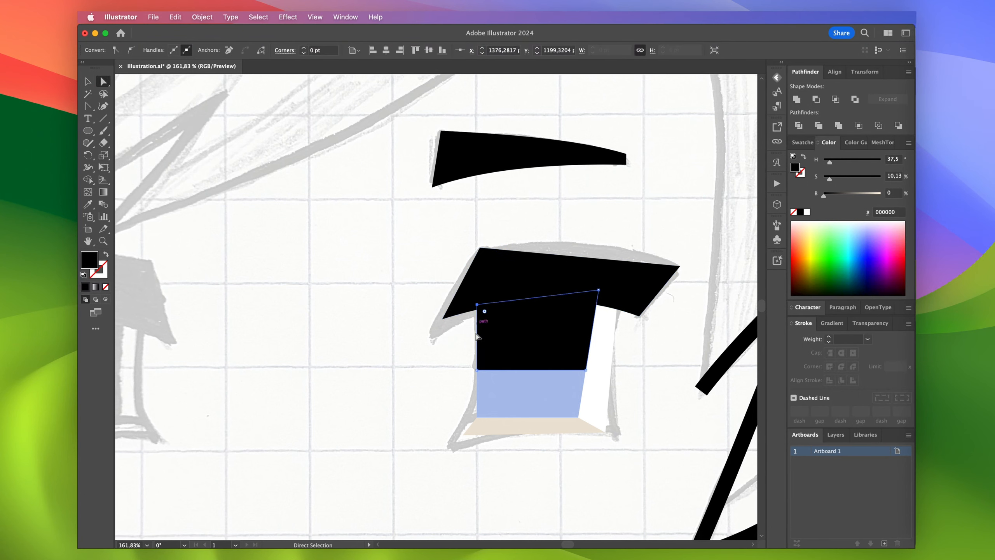
pyautogui.click(461, 308)
pyautogui.hotkey('shift', 'c')
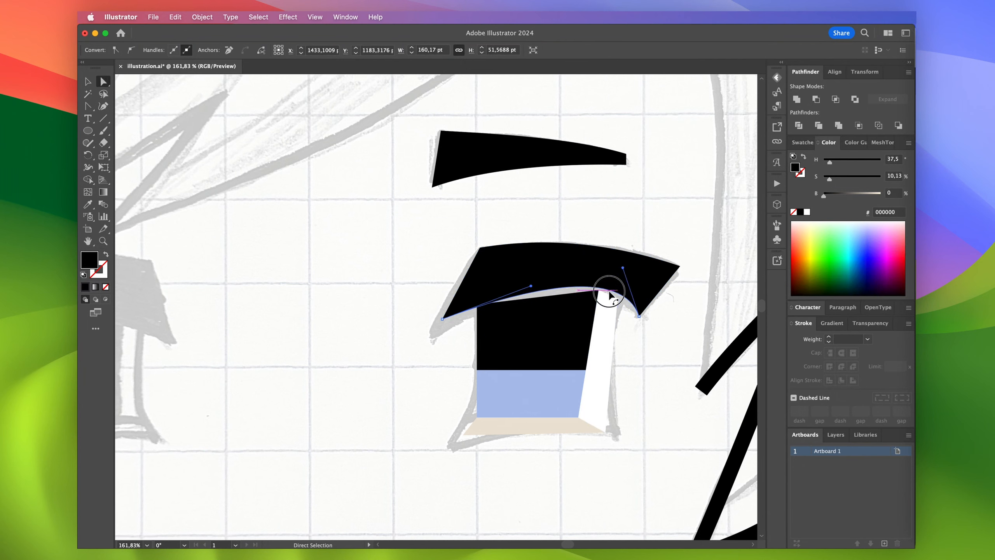
pyautogui.moveTo(598, 290); pyautogui.dragTo(602, 284)
# Step: Arch the eyelid's upper edge along the sketch and extend its lower-left corner outward
pyautogui.click(548, 278)
pyautogui.hotkey('shift', 'c')
pyautogui.moveTo(561, 229); pyautogui.dragTo(561, 231)
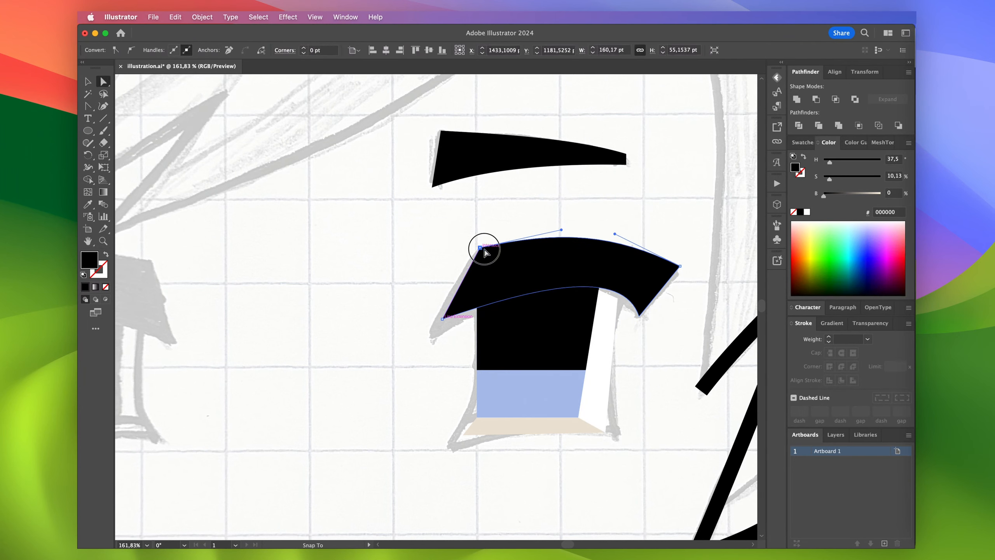
pyautogui.moveTo(435, 331); pyautogui.dragTo(435, 330)
pyautogui.scroll(-2, 502, 270)
pyautogui.click(605, 185)
pyautogui.scroll(-5, 603, 188)
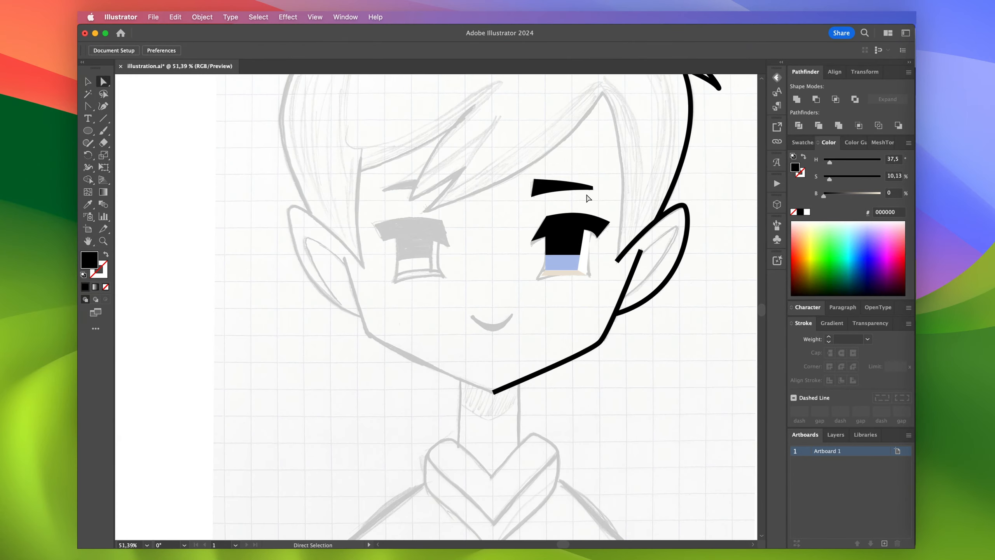
# Step: Draw the mouth as a line between its two corners, copy the jaw line's black stroke onto it and bend it into a smile
pyautogui.scroll(4, 530, 357)
pyautogui.press('p')
pyautogui.click(466, 288)
pyautogui.click(548, 289)
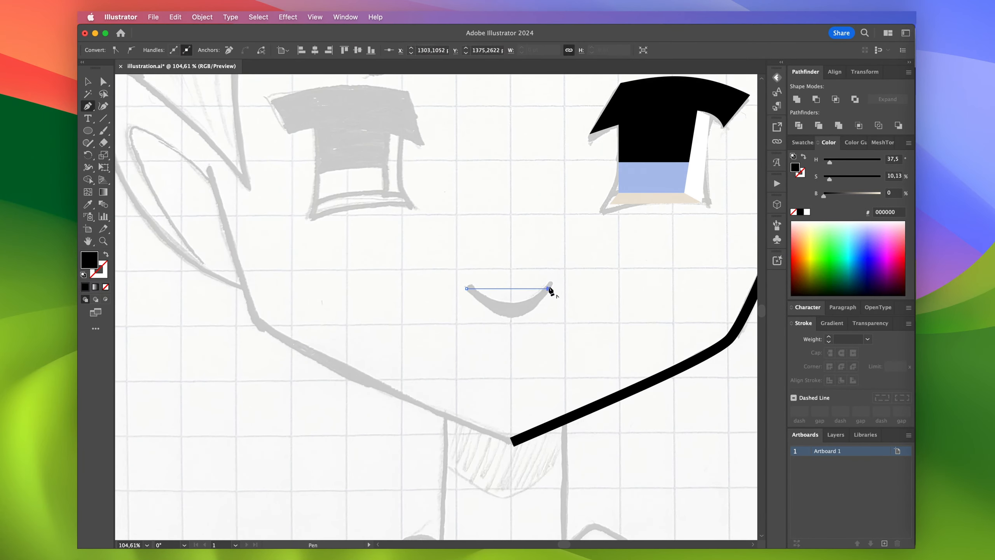
pyautogui.press('i')
pyautogui.click(543, 429)
pyautogui.hotkey('shift', 'c')
pyautogui.moveTo(524, 292); pyautogui.dragTo(511, 314)
# Step: Draw the right neck line straight down from the jaw to the collar
pyautogui.scroll(-4, 512, 313)
pyautogui.scroll(4, 519, 424)
pyautogui.press('p')
pyautogui.click(549, 253)
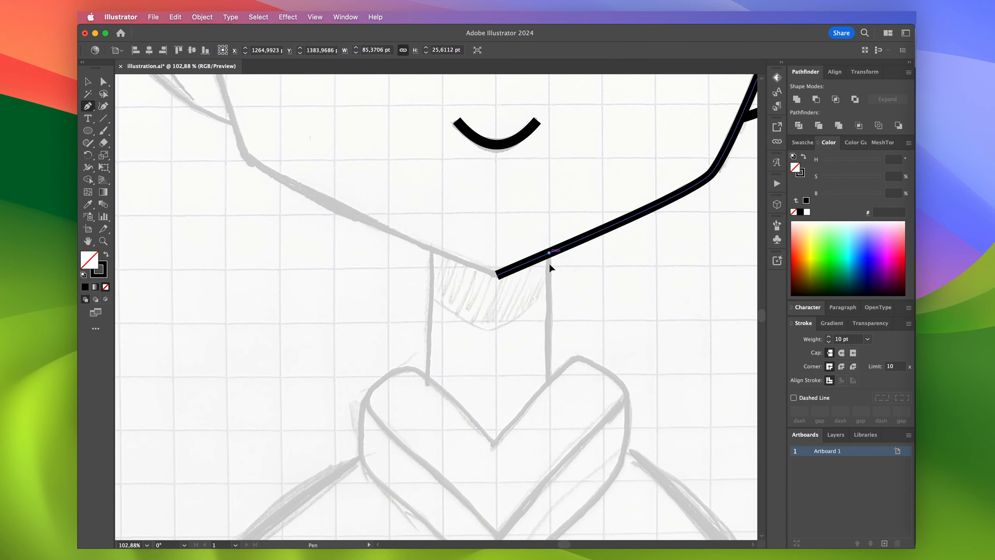
pyautogui.click(548, 381)
# Step: Trace the right half of the collar's upper band down to the centre and curve its segments to match the sketch
pyautogui.click(575, 354)
pyautogui.click(631, 391)
pyautogui.scroll(-4, 588, 431)
pyautogui.hscroll(-2, 588, 431)
pyautogui.click(528, 462)
pyautogui.moveTo(635, 292); pyautogui.dragTo(635, 293)
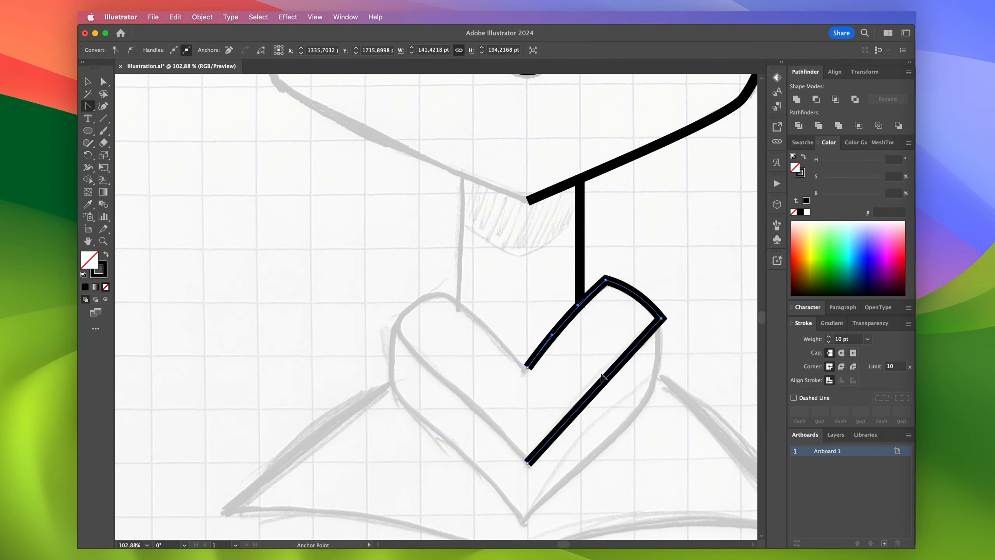
pyautogui.keyDown('alt'); pyautogui.moveTo(604, 379); pyautogui.dragTo(601, 375); pyautogui.keyUp('alt')
# Step: Trace the collar's outer edge from its lowest centre point up to its right corner and curve the diagonal segment slightly
pyautogui.scroll(-2, 602, 376)
pyautogui.hscroll(2, 602, 376)
pyautogui.click(492, 473)
pyautogui.click(623, 343)
pyautogui.click(627, 273)
pyautogui.hotkey('shift', 'c')
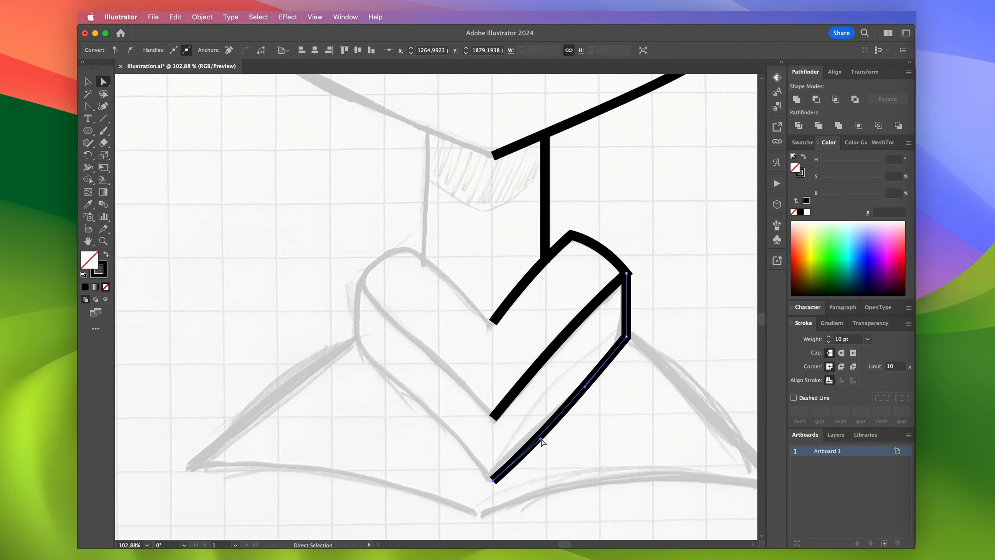
# Step: Draw the right shoulder as a straight line from its outer end up to the collar's lower-right corner
pyautogui.press('p')
pyautogui.scroll(-2, 549, 429)
pyautogui.click(695, 424)
pyautogui.click(546, 282)
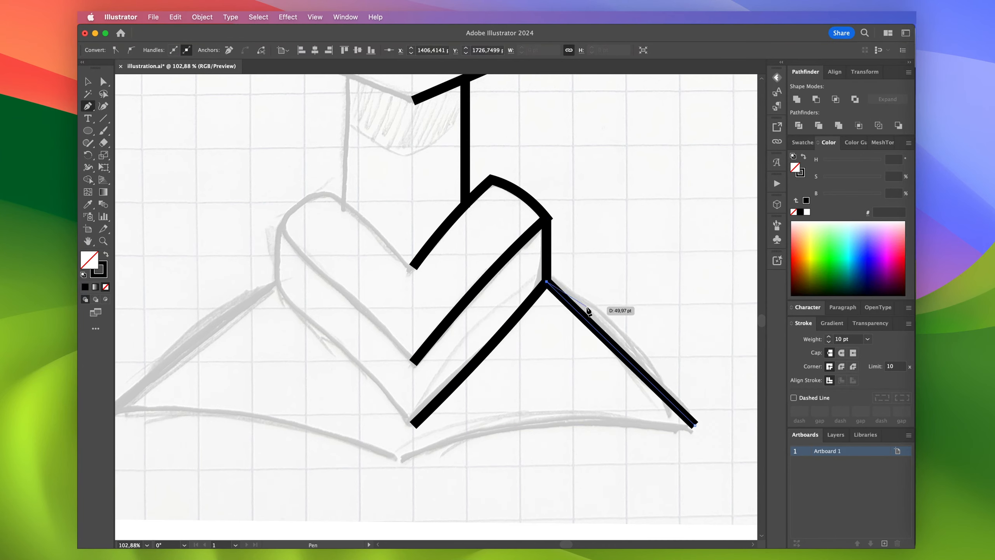
pyautogui.press('a')
# Step: Duplicate the traced right-half artwork in place, reflect the copy and position it as the left half of the figure
pyautogui.scroll(-3, 586, 320)
pyautogui.scroll(3, 587, 322)
pyautogui.scroll(-5, 588, 326)
pyautogui.scroll(-1, 587, 329)
pyautogui.press('v')
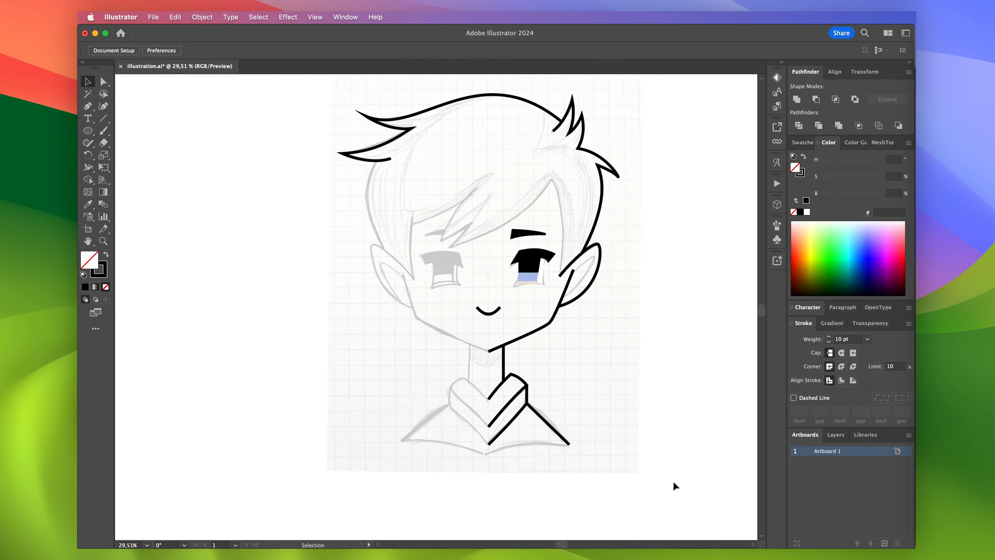
pyautogui.moveTo(502, 225); pyautogui.dragTo(501, 224)
pyautogui.press('super+c')
pyautogui.press('super+f')
pyautogui.hotkey('shift', 'Left')
pyautogui.click(203, 16)
pyautogui.moveTo(211, 32)
pyautogui.click(333, 69)
pyautogui.click(548, 356)
pyautogui.moveTo(583, 339); pyautogui.dragTo(456, 339)
pyautogui.click(297, 328)
# Step: Delete the mirrored hair spikes at the head's upper left and move the left side hair line's top end toward the existing strand
pyautogui.press('a')
pyautogui.click(376, 178)
pyautogui.click(359, 177)
pyautogui.press('BackSpace')
pyautogui.click(399, 148)
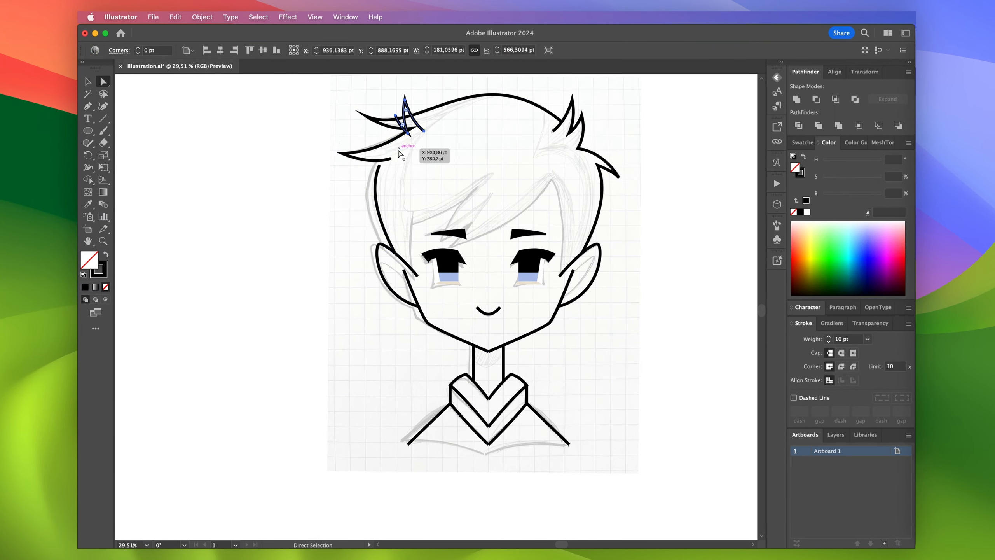
pyautogui.press('BackSpace')
pyautogui.press('BackSpace')
pyautogui.scroll(5, 391, 156)
pyautogui.moveTo(346, 192); pyautogui.dragTo(350, 171)
# Step: Select all the traced artwork, stretch it slightly wider and reposition it over the sketch
pyautogui.scroll(-3, 354, 347)
pyautogui.scroll(-5, 353, 348)
pyautogui.press('v')
pyautogui.scroll(-1, 355, 349)
pyautogui.moveTo(283, 132); pyautogui.dragTo(582, 521)
pyautogui.scroll(3, 416, 283)
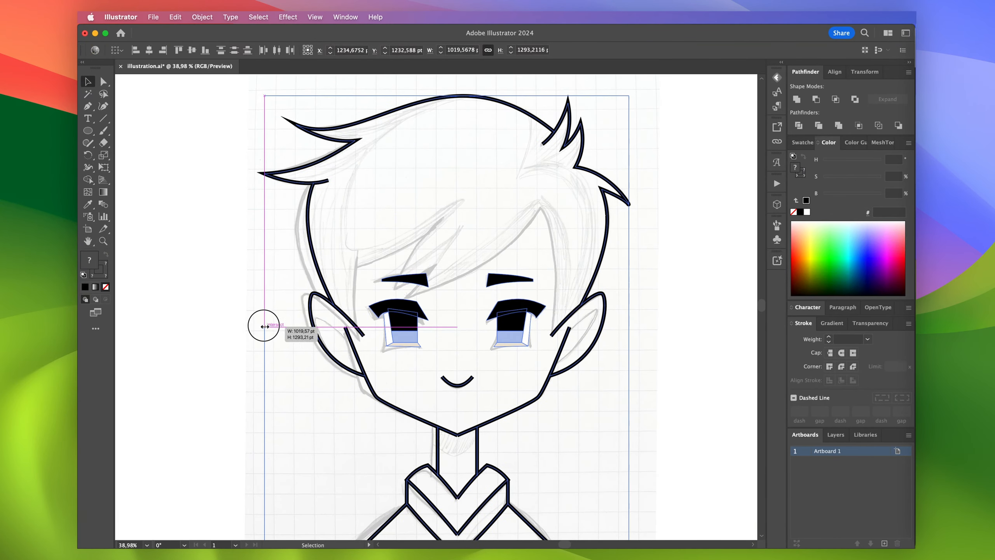
pyautogui.moveTo(265, 326); pyautogui.dragTo(257, 326)
pyautogui.scroll(-3, 257, 327)
pyautogui.moveTo(464, 363); pyautogui.dragTo(467, 362)
pyautogui.click(675, 301)
# Step: Delete the left eye's mirrored eye white and draw a new white shape along the right side of its iris
pyautogui.scroll(5, 433, 267)
pyautogui.click(369, 271)
pyautogui.scroll(1, 369, 271)
pyautogui.scroll(3, 332, 278)
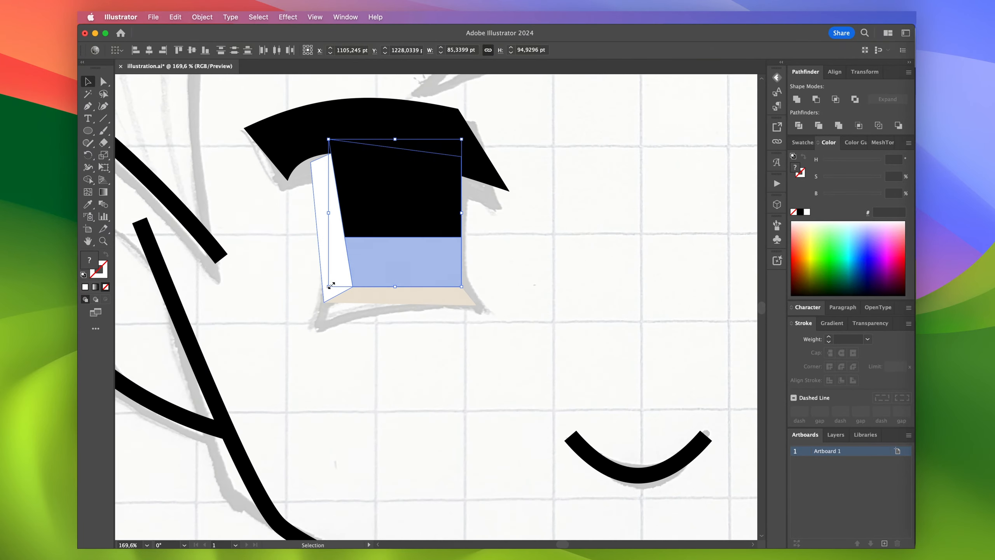
pyautogui.click(322, 260)
pyautogui.press('Delete')
pyautogui.press('p')
pyautogui.press('a')
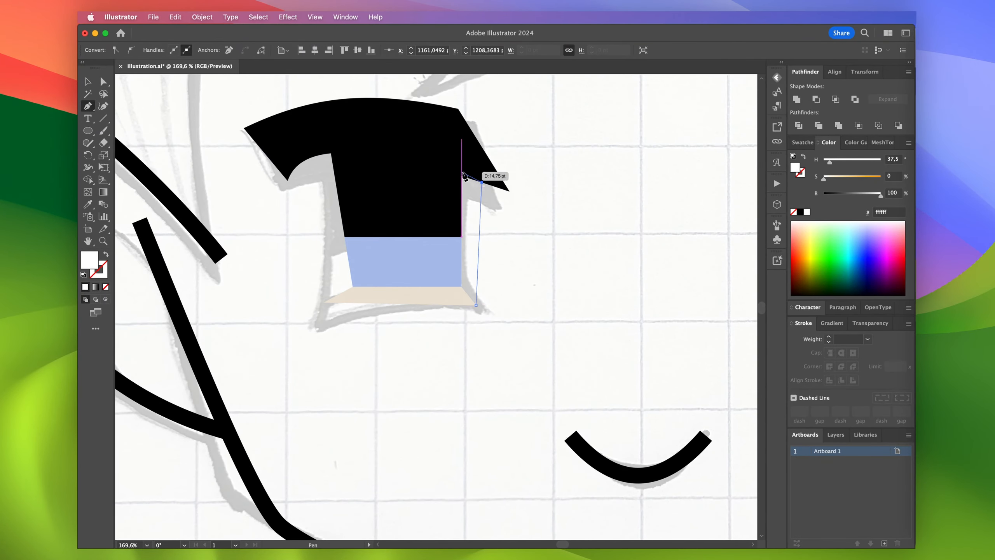
# Step: Nudge the left eye's pupil, iris, beige strip and eye white to the left and adjust the eye white's upper corner beneath the eyelid
pyautogui.click(446, 222)
pyautogui.scroll(-2, 447, 220)
pyautogui.click(467, 219)
pyautogui.keyDown('shift'); pyautogui.click(451, 226); pyautogui.keyUp('shift')
pyautogui.keyDown('shift'); pyautogui.click(448, 253); pyautogui.keyUp('shift')
pyautogui.keyDown('shift'); pyautogui.click(450, 279); pyautogui.keyUp('shift')
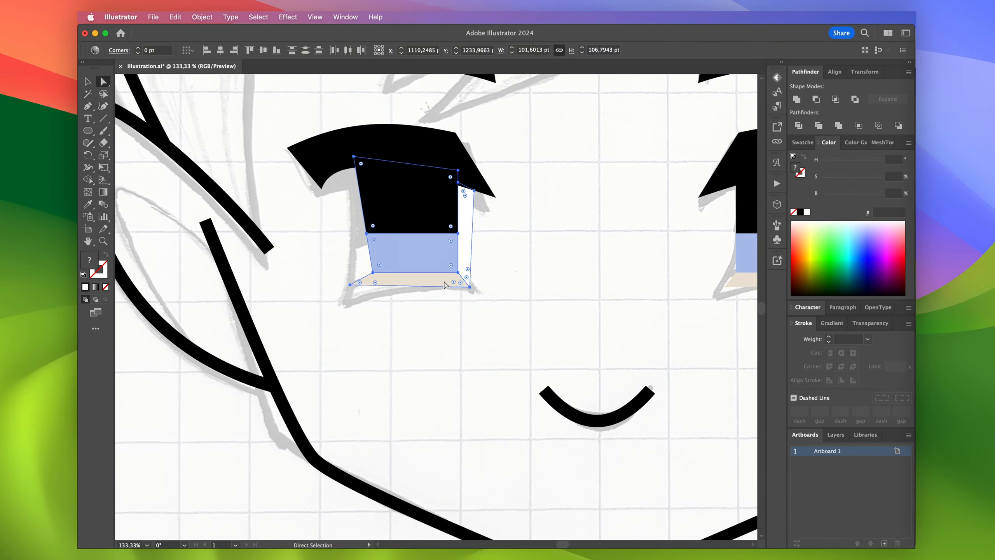
pyautogui.hotkey('shift', 'Left')
pyautogui.click(462, 191)
pyautogui.moveTo(462, 191); pyautogui.dragTo(446, 181)
pyautogui.scroll(-5, 460, 188)
pyautogui.click(473, 282)
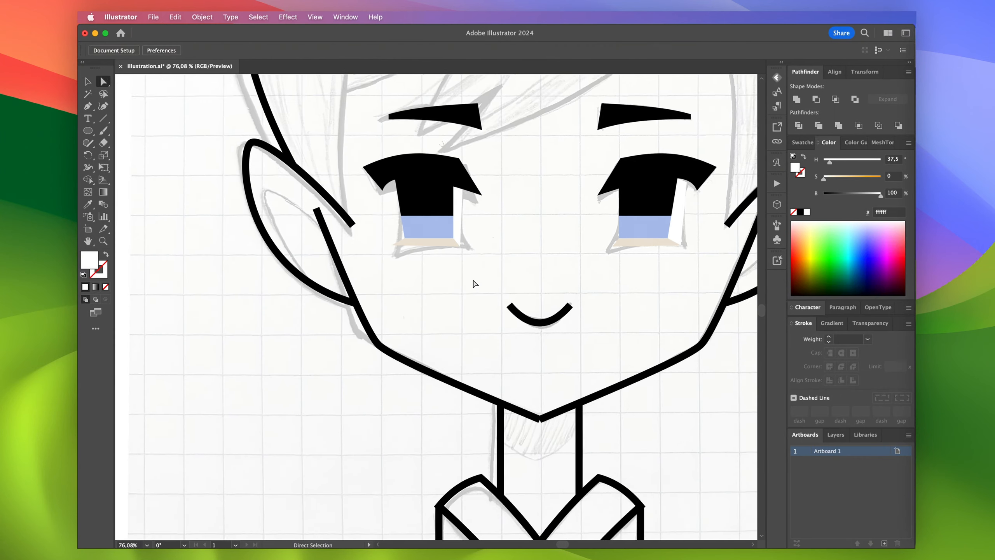
# Step: Extend the left ear outline with a hair line running up the temple and curve it to follow the sketch
pyautogui.scroll(-4, 473, 283)
pyautogui.scroll(3, 473, 283)
pyautogui.press('p')
pyautogui.scroll(4, 363, 243)
pyautogui.click(389, 342)
pyautogui.click(383, 194)
pyautogui.moveTo(386, 286); pyautogui.dragTo(379, 284)
pyautogui.hscroll(3, 595, 227)
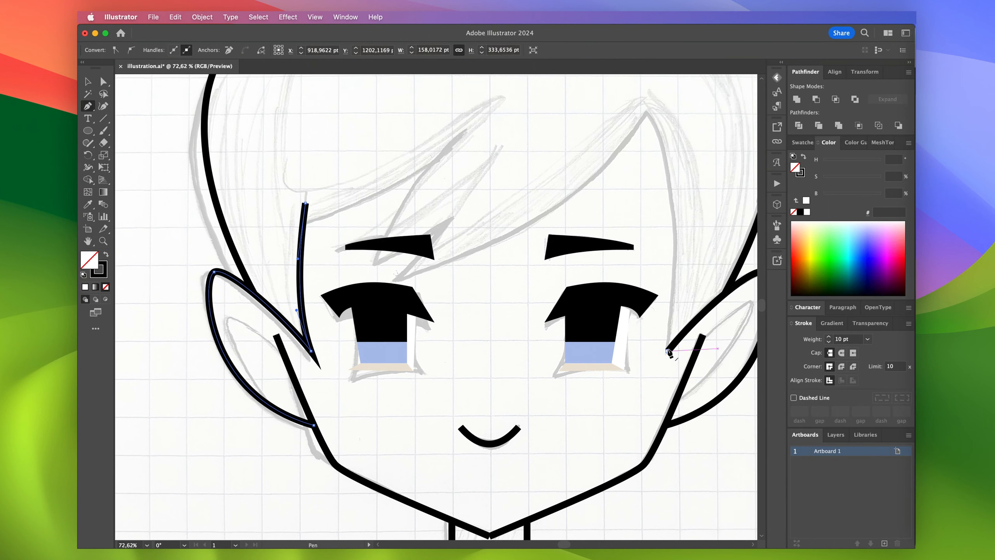
# Step: Extend the right ear outline up to the fringe's peak and down to its tip above the left eye, curving both segments
pyautogui.click(667, 351)
pyautogui.click(646, 112)
pyautogui.keyDown('alt'); pyautogui.moveTo(658, 232); pyautogui.dragTo(675, 219); pyautogui.keyUp('alt')
pyautogui.click(398, 279)
pyautogui.keyDown('alt'); pyautogui.moveTo(521, 196); pyautogui.dragTo(556, 210); pyautogui.keyUp('alt')
# Step: Trace the pointed fringe strands over the left eyebrow and the curved fringe line ending at the left temple
pyautogui.moveTo(399, 279); pyautogui.dragTo(450, 230)
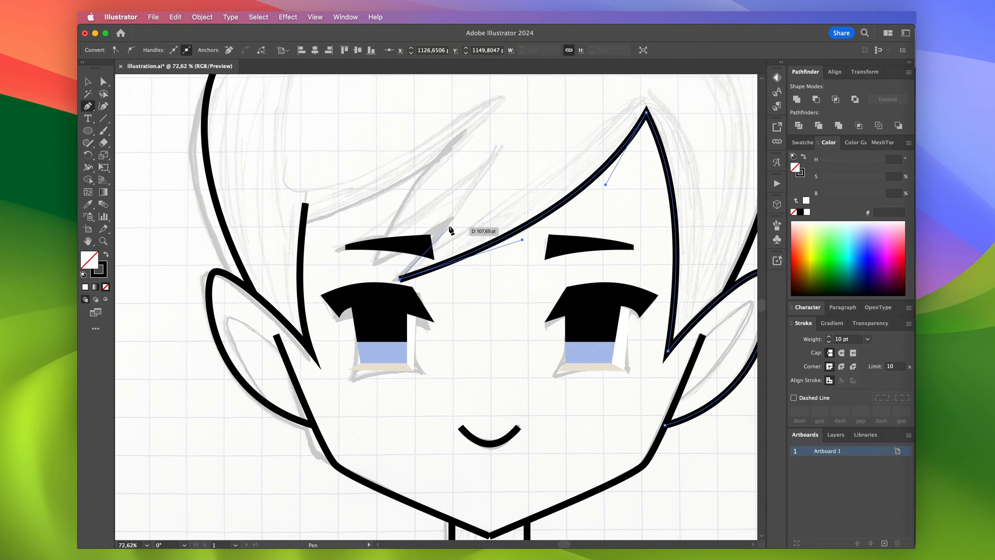
pyautogui.keyDown('alt'); pyautogui.moveTo(416, 200); pyautogui.dragTo(403, 198); pyautogui.keyUp('alt')
pyautogui.keyDown('alt'); pyautogui.moveTo(432, 233); pyautogui.dragTo(460, 205); pyautogui.keyUp('alt')
pyautogui.click(303, 224)
pyautogui.keyDown('alt'); pyautogui.moveTo(377, 182); pyautogui.dragTo(381, 194); pyautogui.keyUp('alt')
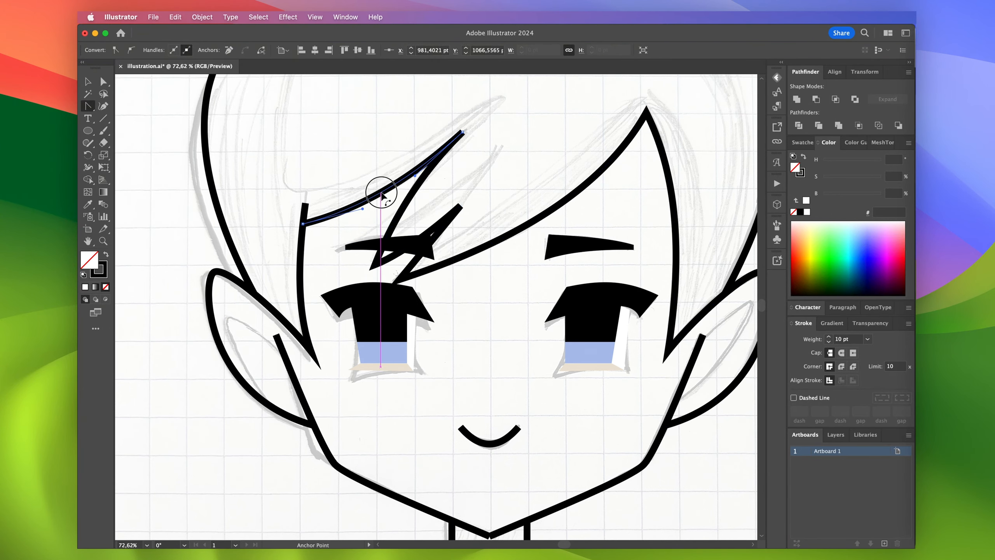
# Step: Join the two jaw lines at the chin and round the joined point
pyautogui.scroll(-8, 381, 196)
pyautogui.press('v')
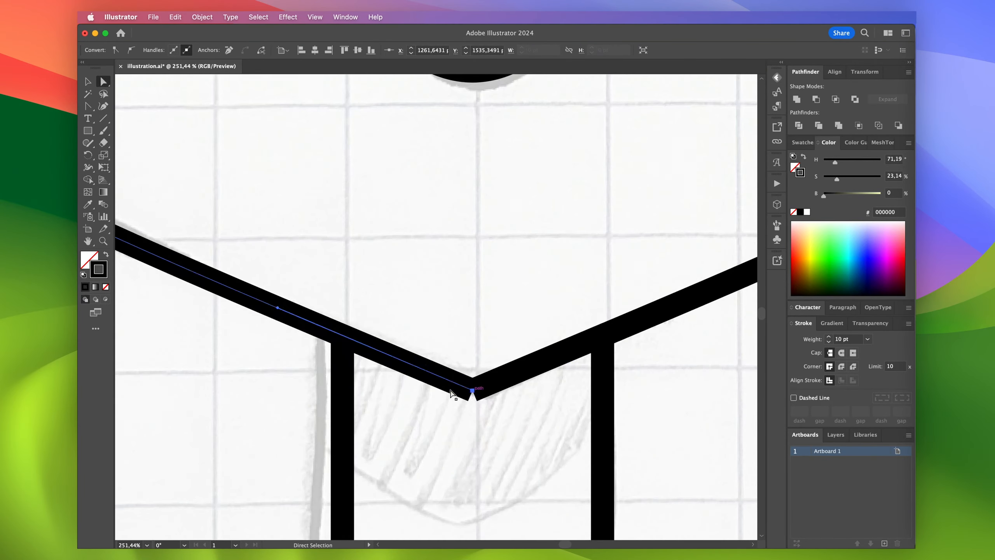
pyautogui.click(473, 390)
pyautogui.hotkey('shift', 'c')
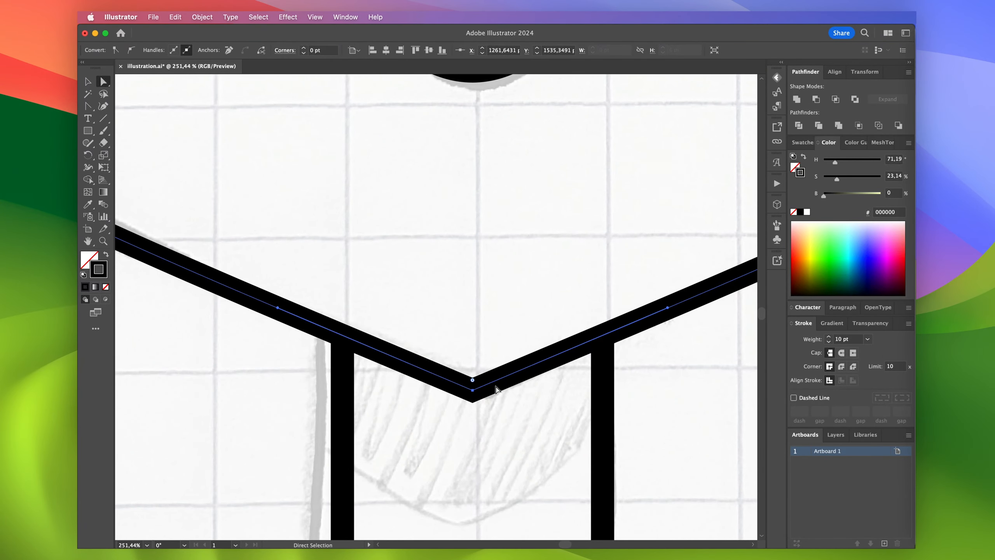
pyautogui.moveTo(473, 390); pyautogui.dragTo(513, 395)
# Step: Join the two halves of the collar's inner neckline at the centre and round the V's point
pyautogui.scroll(-10, 513, 396)
pyautogui.scroll(8, 505, 484)
pyautogui.press('a')
pyautogui.click(453, 382)
pyautogui.click(462, 394)
pyautogui.scroll(-3, 462, 394)
pyautogui.hotkey('shift', 'c')
pyautogui.moveTo(460, 296); pyautogui.dragTo(468, 296)
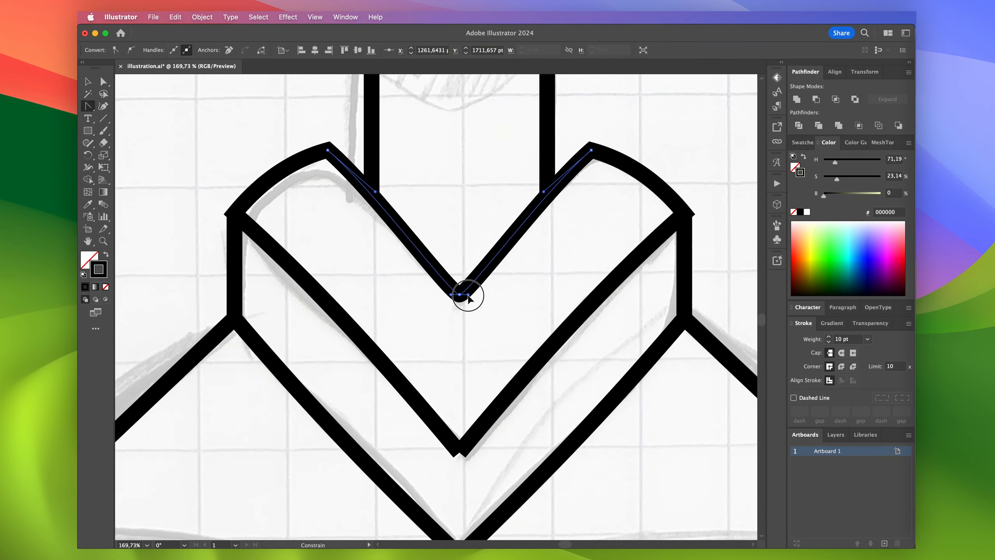
# Step: Join the collar's two middle lines at the centre and round their V point
pyautogui.click(459, 453)
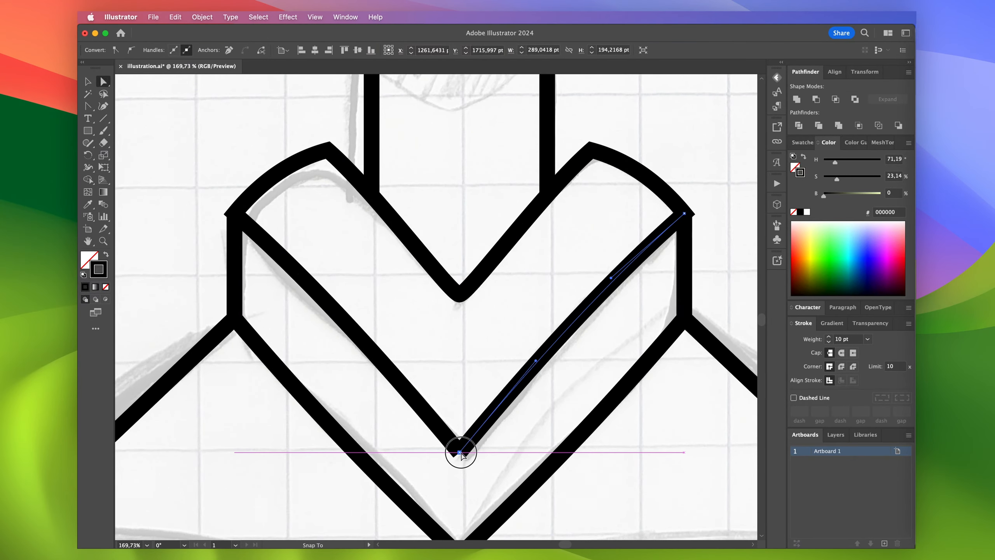
pyautogui.scroll(8, 459, 453)
pyautogui.hotkey('shift', 'c')
pyautogui.moveTo(457, 453); pyautogui.dragTo(481, 454)
# Step: Join the two halves of the collar's lower outer edge at the centre and round the bottom point
pyautogui.scroll(-8, 476, 462)
pyautogui.scroll(-3, 475, 464)
pyautogui.press('a')
pyautogui.moveTo(417, 470); pyautogui.dragTo(450, 484)
pyautogui.press('super+j')
pyautogui.hotkey('shift', 'c')
pyautogui.scroll(-6, 447, 484)
pyautogui.press('a')
pyautogui.scroll(6, 353, 352)
pyautogui.scroll(-6, 325, 325)
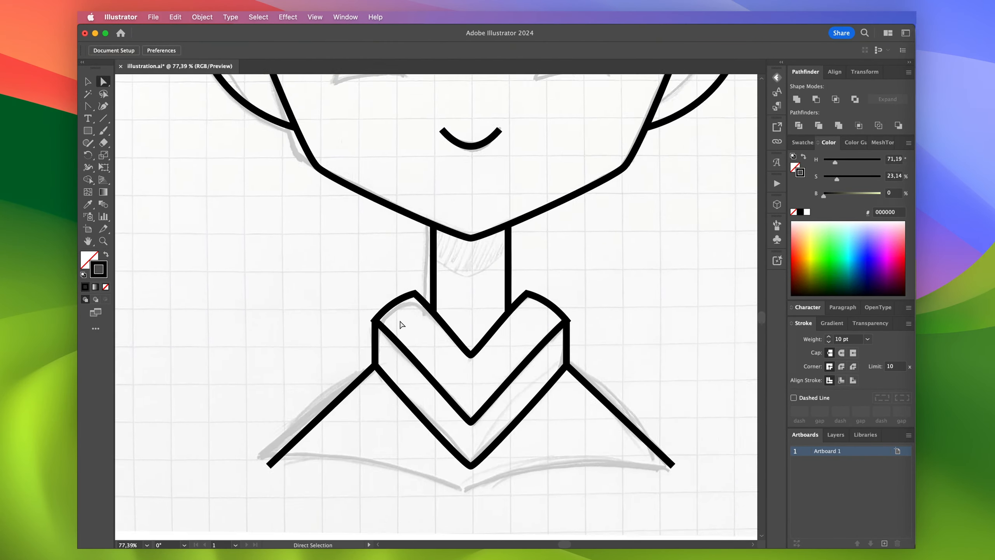
pyautogui.scroll(5, 400, 318)
pyautogui.click(405, 264)
pyautogui.scroll(2, 405, 263)
pyautogui.click(262, 340)
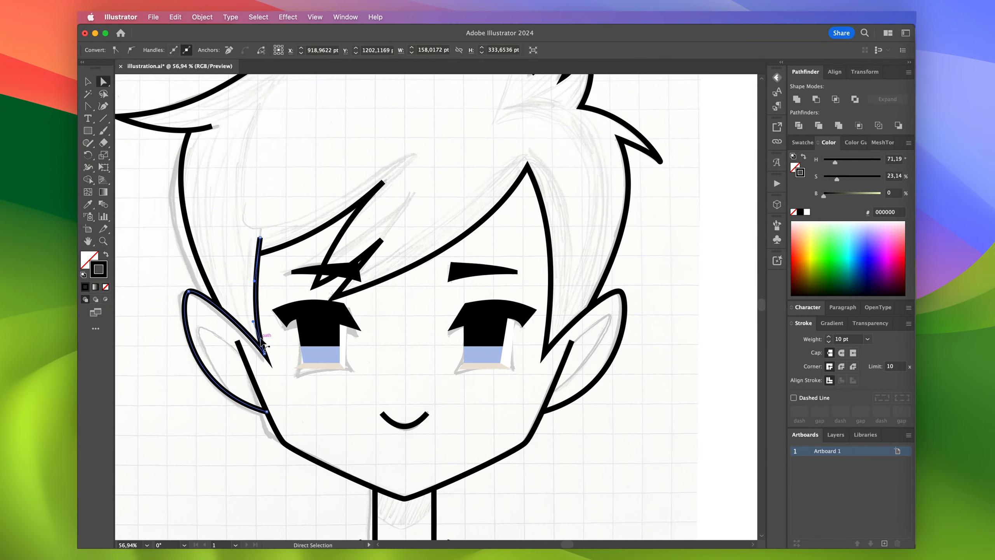
pyautogui.click(197, 254)
pyautogui.scroll(5, 241, 241)
pyautogui.click(243, 236)
# Step: Adjust the corner point of the hair spike above the right ear so its two lines meet in a sharp tip
pyautogui.hscroll(2, 543, 164)
pyautogui.scroll(8, 668, 293)
pyautogui.click(603, 262)
pyautogui.moveTo(563, 216); pyautogui.dragTo(517, 186)
pyautogui.scroll(-10, 515, 189)
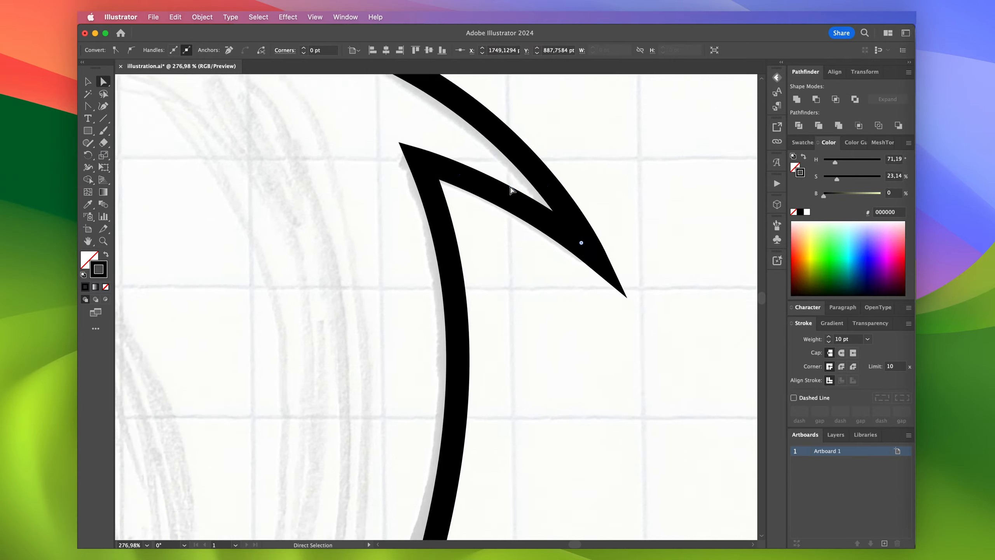
pyautogui.click(542, 193)
pyautogui.scroll(8, 442, 400)
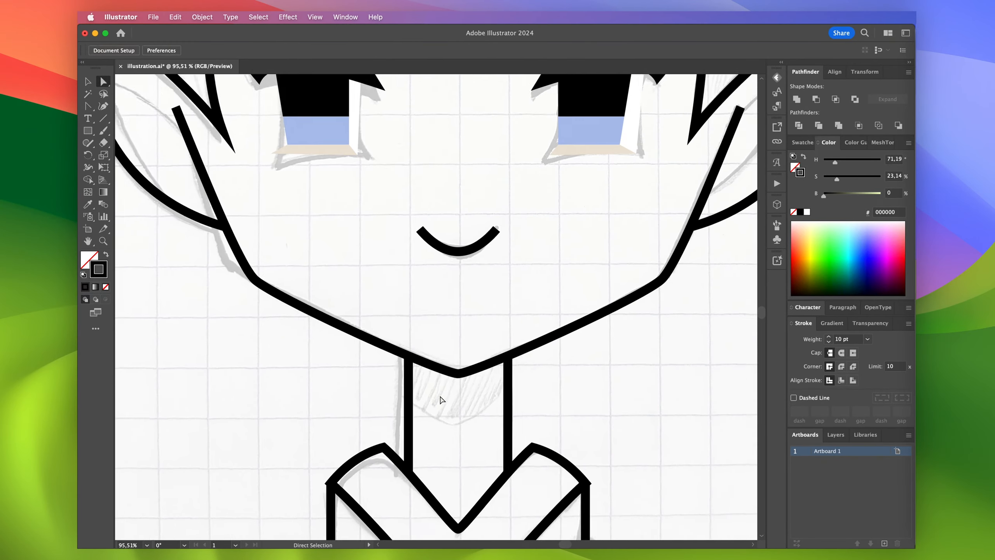
# Step: Draw a V-shaped shadow line across the neck below the chin, round its point and give it a 2 pt stroke
pyautogui.press('p')
pyautogui.click(447, 398)
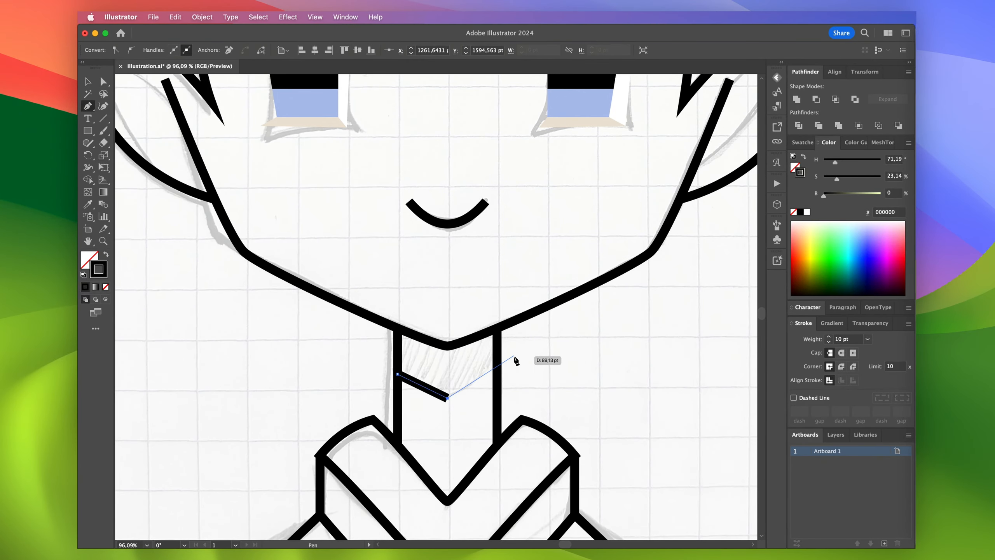
pyautogui.press('v')
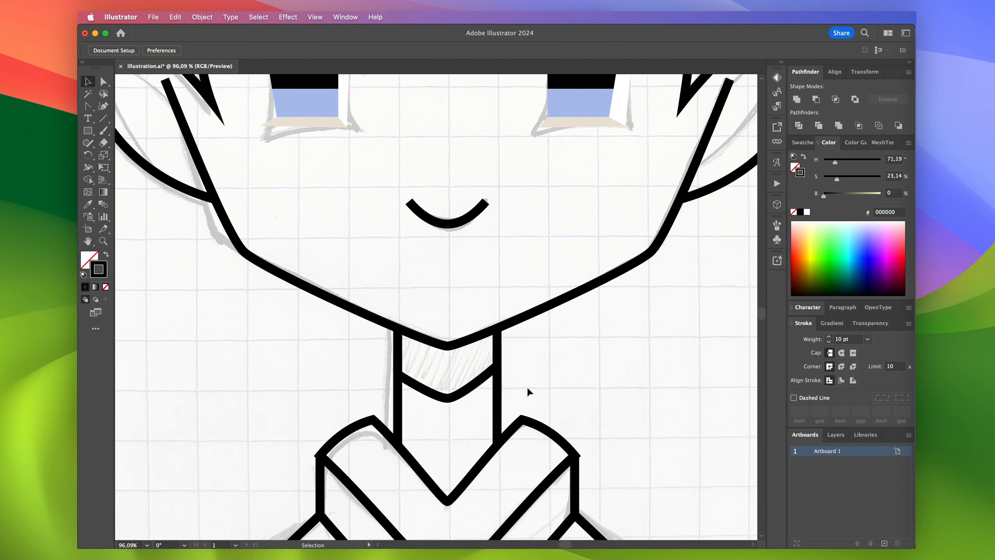
pyautogui.click(632, 369)
pyautogui.scroll(-4, 632, 369)
pyautogui.scroll(8, 632, 369)
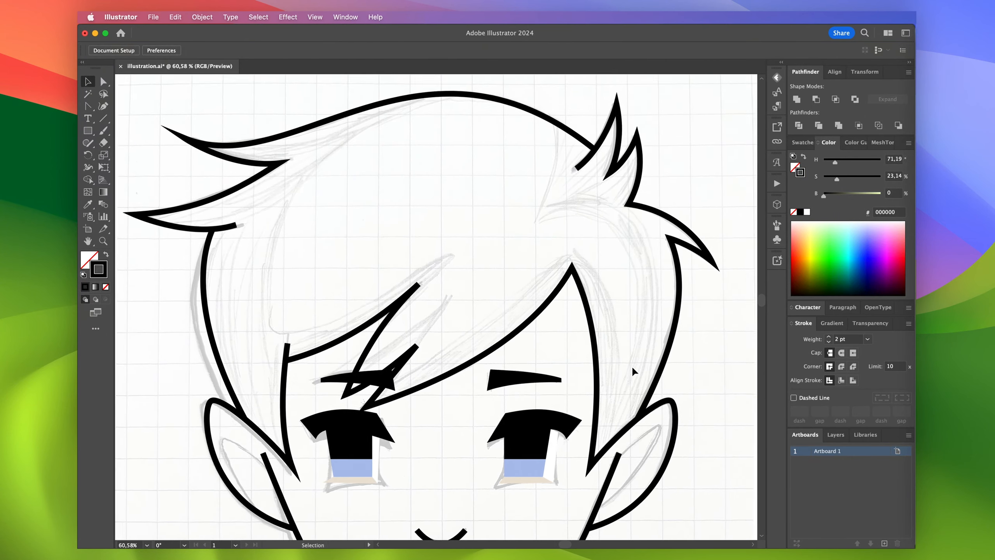
# Step: Trace the curved inner line of the right ear with the Pen tool using a 2 pt stroke
pyautogui.scroll(-7, 564, 337)
pyautogui.click(491, 472)
pyautogui.scroll(5, 629, 352)
pyautogui.click(647, 296)
pyautogui.moveTo(620, 318); pyautogui.dragTo(644, 296)
pyautogui.press('a')
pyautogui.scroll(5, 648, 304)
pyautogui.scroll(-7, 644, 297)
pyautogui.scroll(2, 644, 296)
pyautogui.scroll(2, 645, 300)
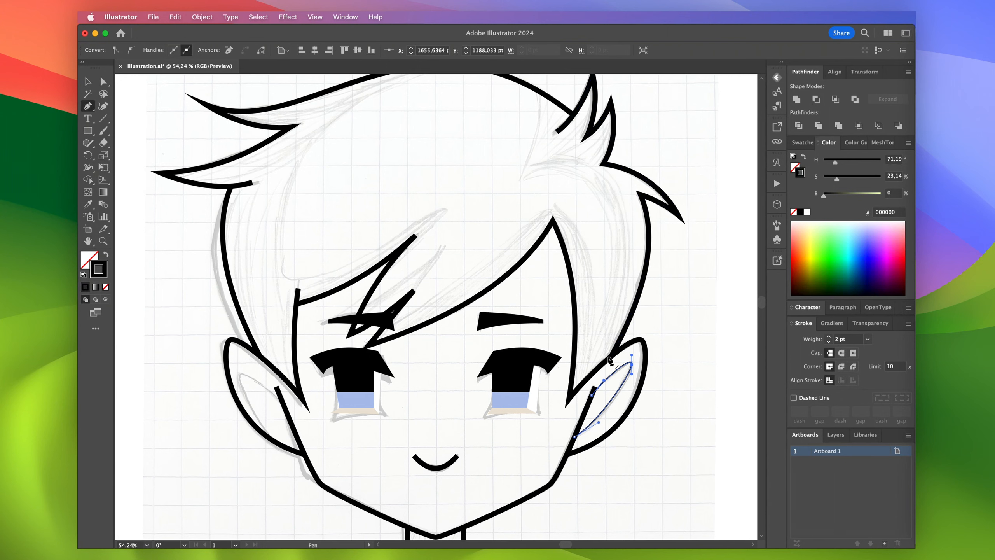
# Step: Trace a thin hair section line from the right ear to the inner corner and up to the top hair outline
pyautogui.click(616, 347)
pyautogui.moveTo(529, 177); pyautogui.dragTo(514, 182)
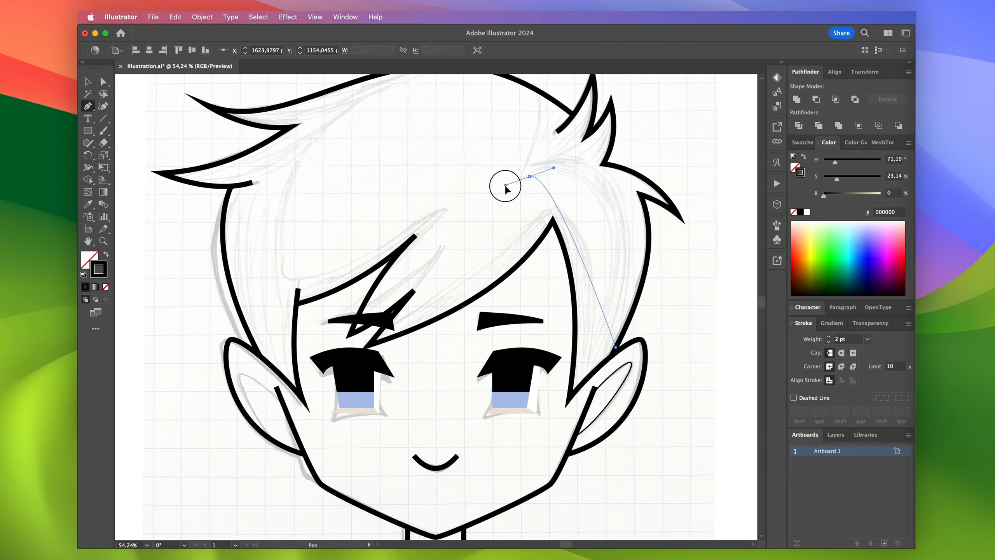
pyautogui.moveTo(386, 238); pyautogui.dragTo(386, 226)
pyautogui.scroll(4, 529, 135)
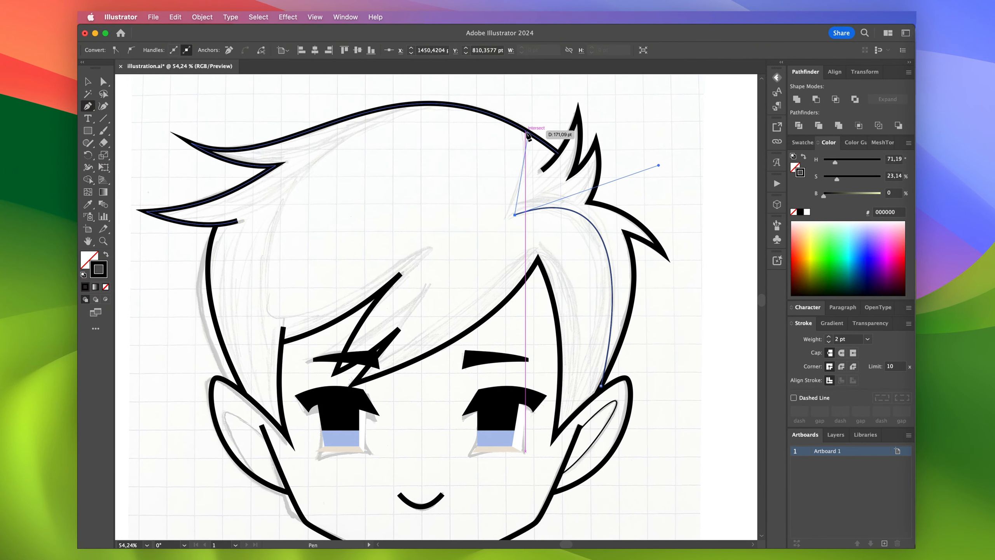
pyautogui.moveTo(518, 169); pyautogui.dragTo(525, 169)
pyautogui.moveTo(515, 215); pyautogui.dragTo(508, 218)
pyautogui.moveTo(519, 188); pyautogui.dragTo(523, 188)
# Step: Trace the left hair section from the crown down to the side corner and across to the upper fringe tip, then refine that corner
pyautogui.click(432, 103)
pyautogui.moveTo(268, 310); pyautogui.dragTo(302, 477)
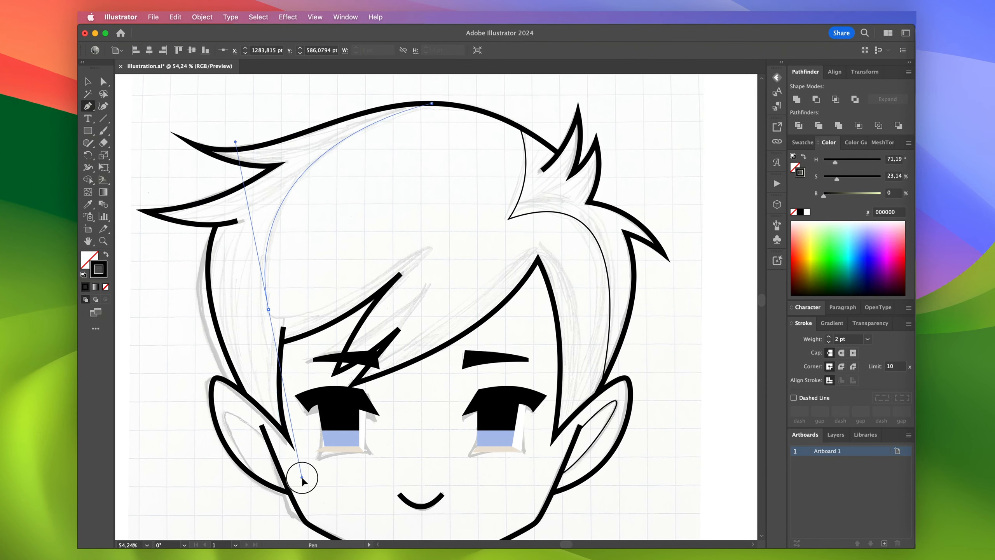
pyautogui.keyDown('super'); pyautogui.click(269, 310); pyautogui.keyUp('super')
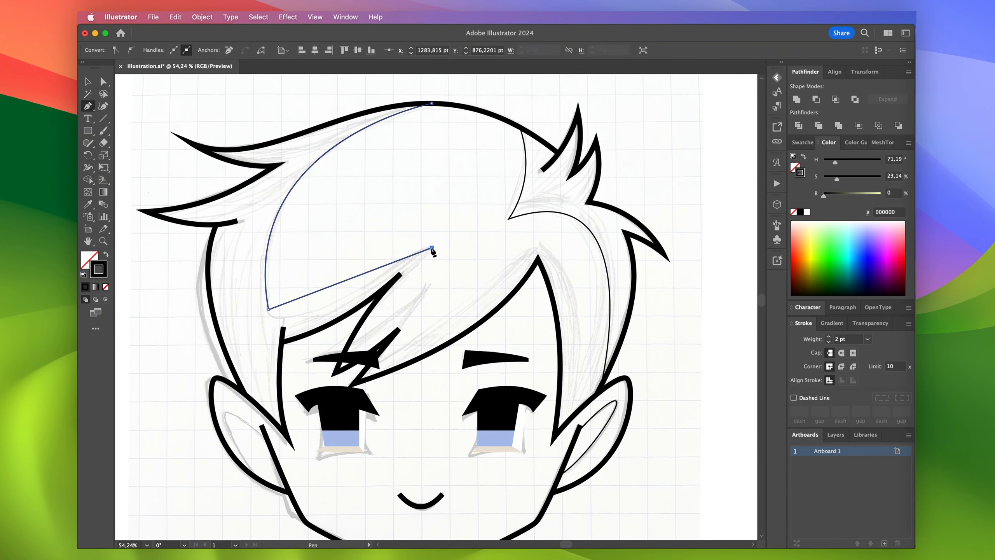
pyautogui.moveTo(326, 303); pyautogui.dragTo(326, 305)
pyautogui.press('a')
pyautogui.moveTo(268, 310); pyautogui.dragTo(269, 326)
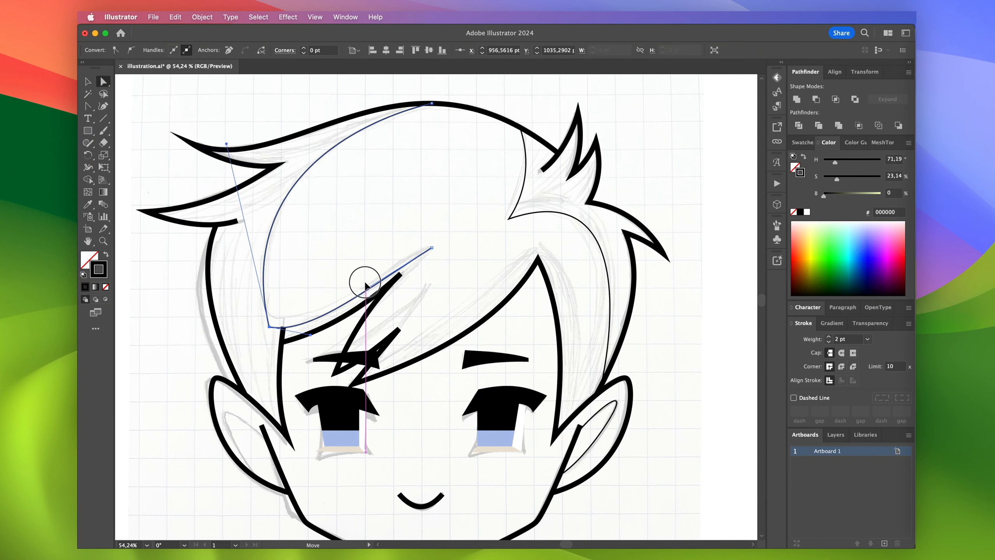
# Step: Draw the thin return line from the upper fringe section's tip down towards the fringe strand
pyautogui.press('p')
pyautogui.click(432, 247)
pyautogui.click(365, 317)
# Step: Trace the small leaf-shaped strand in the middle of the fringe with curved sides
pyautogui.click(347, 347)
pyautogui.click(428, 286)
pyautogui.moveTo(405, 332); pyautogui.dragTo(400, 329)
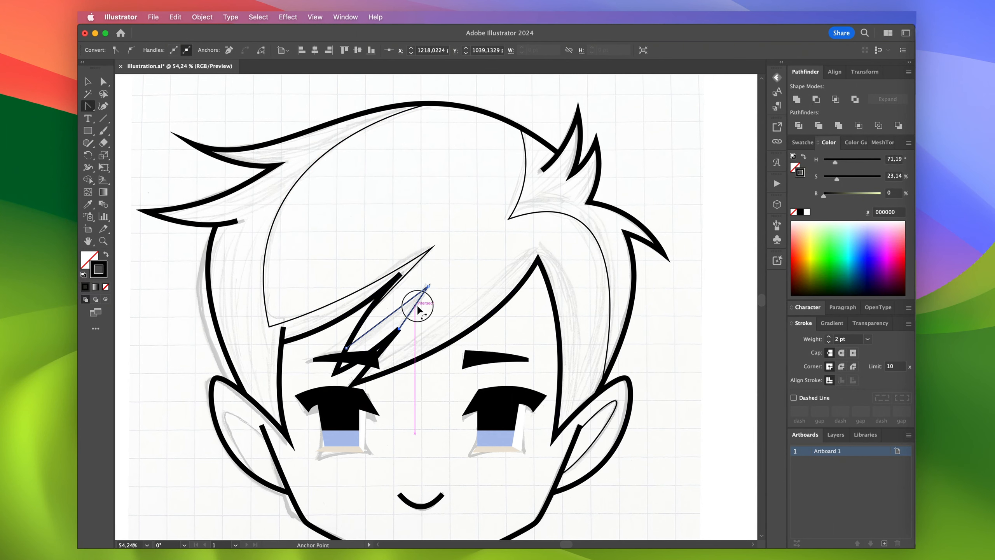
pyautogui.click(385, 365)
# Step: Trace the thin line above the long fringe up to its peak and down to the lower tip near the right ear
pyautogui.click(365, 369)
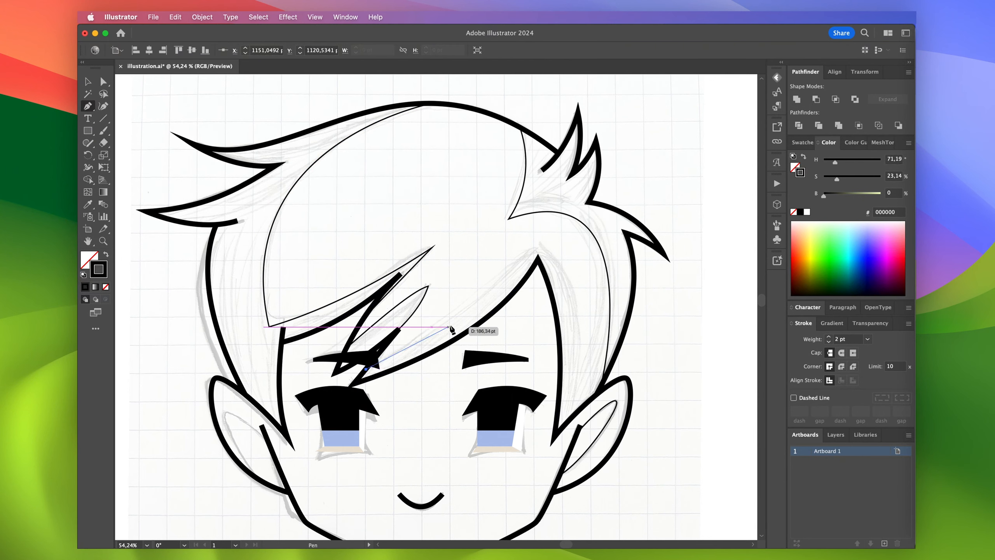
pyautogui.moveTo(580, 192); pyautogui.dragTo(587, 195)
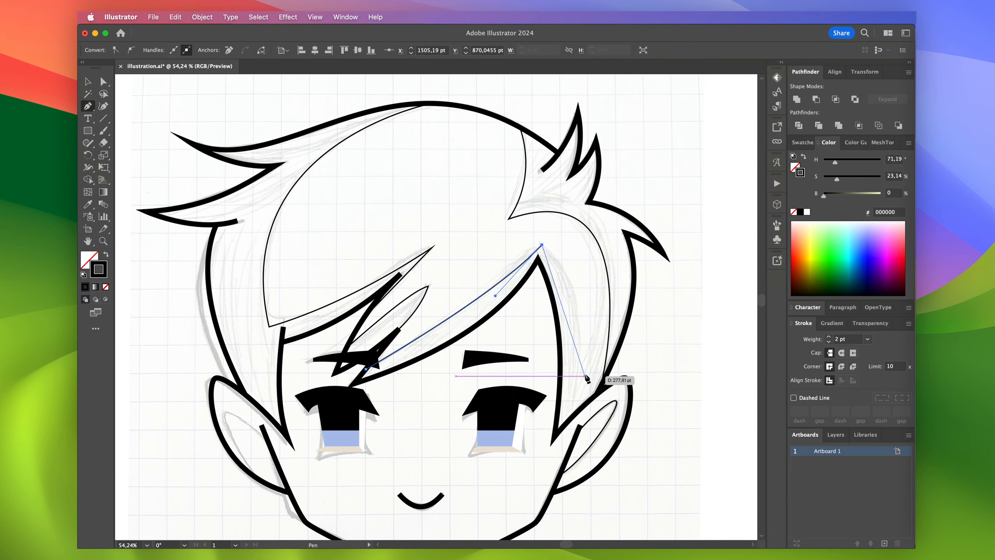
pyautogui.moveTo(580, 373); pyautogui.dragTo(595, 398)
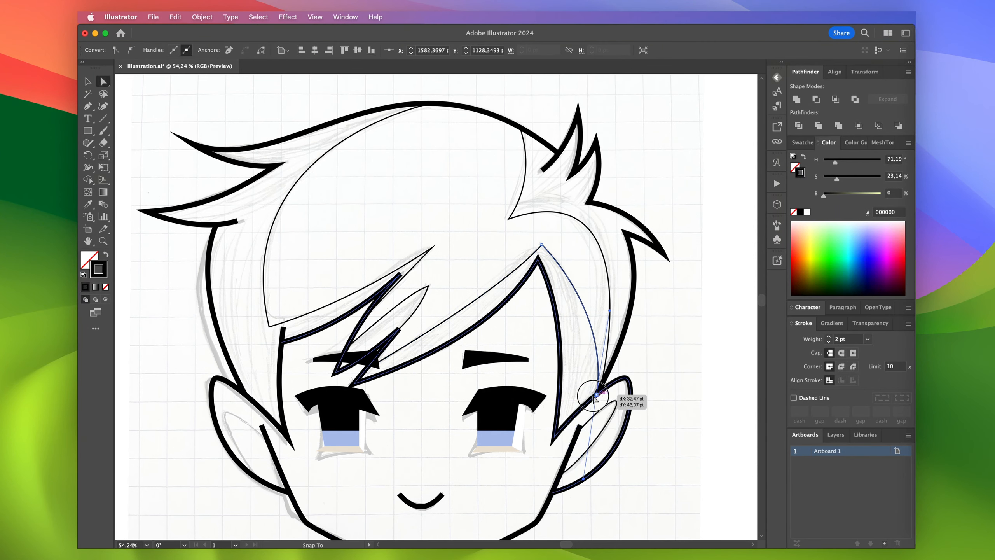
pyautogui.moveTo(571, 418); pyautogui.dragTo(554, 437)
# Step: Reshape the right hair section line so its lower end meets the ear line with a smooth curve, then fit the artboard
pyautogui.moveTo(601, 387); pyautogui.dragTo(612, 337)
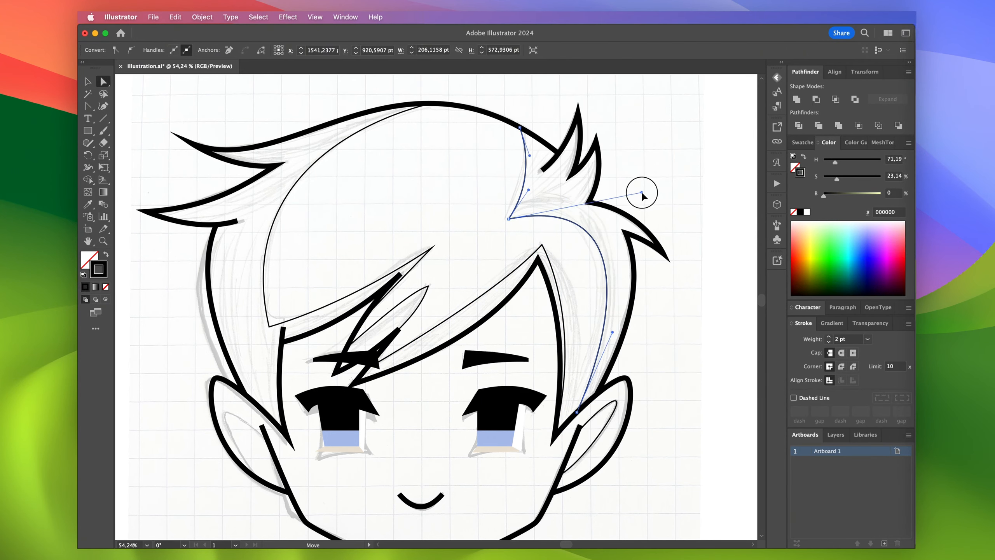
pyautogui.press('super+0')
pyautogui.press('v')
pyautogui.click(706, 185)
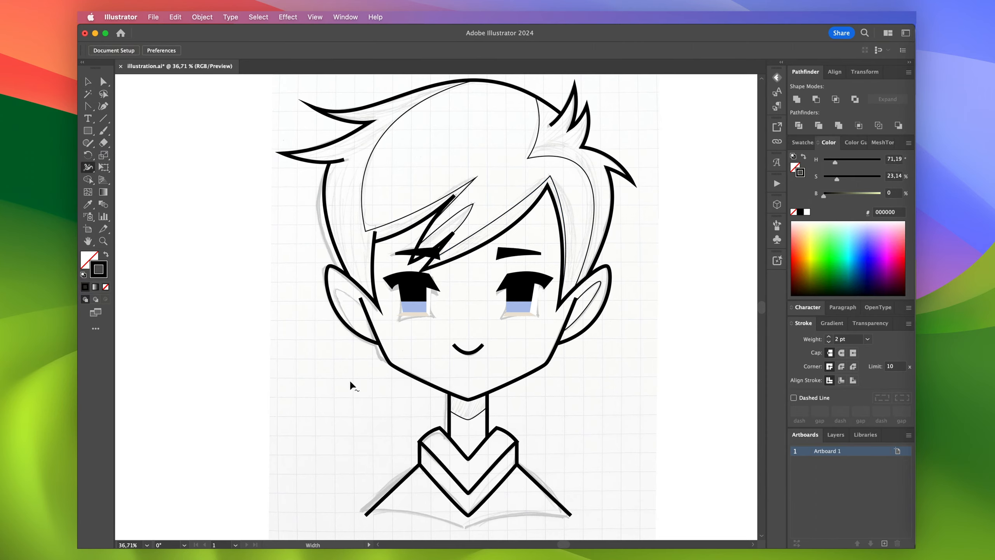
# Step: Thicken the jaw line at the chin and the lower end of the left ear line with the Width tool
pyautogui.scroll(5, 395, 414)
pyautogui.moveTo(514, 400); pyautogui.dragTo(516, 403)
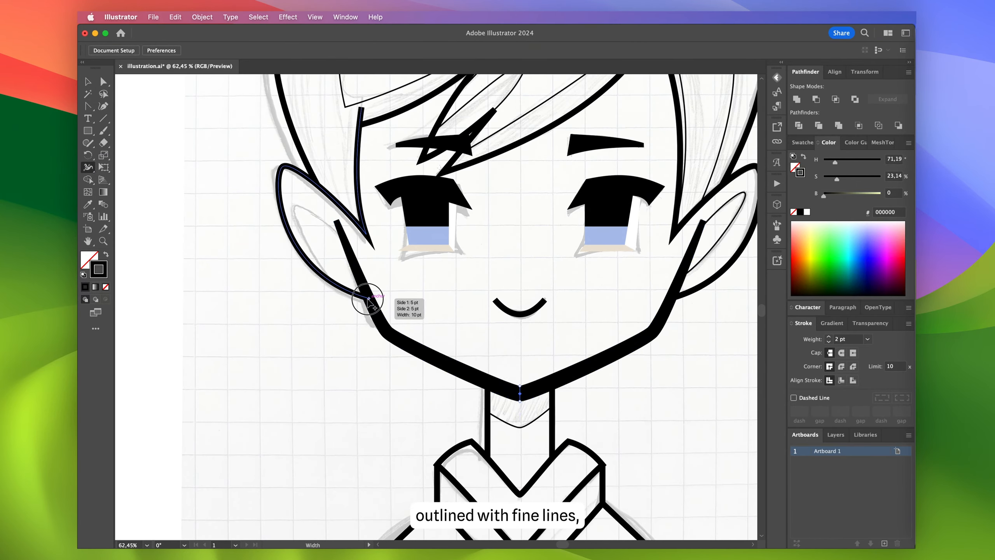
pyautogui.scroll(8, 690, 300)
# Step: Widen the lower end of the right ear line to about 24.5 pt with the Width tool
pyautogui.click(661, 302)
pyautogui.press('v')
pyautogui.scroll(-10, 656, 300)
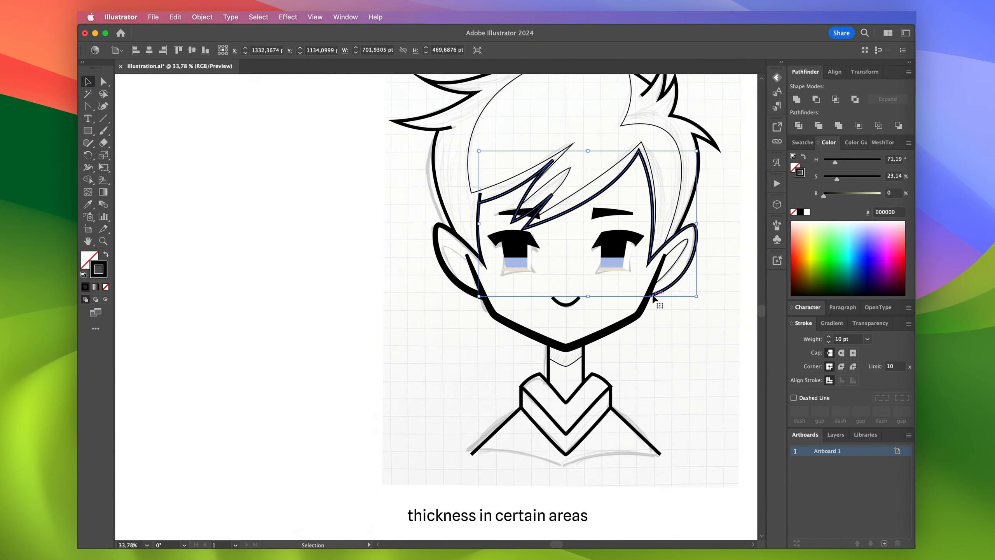
pyautogui.scroll(5, 654, 298)
pyautogui.scroll(-2, 659, 329)
pyautogui.hscroll(1, 658, 329)
pyautogui.hotkey('shift', 'w')
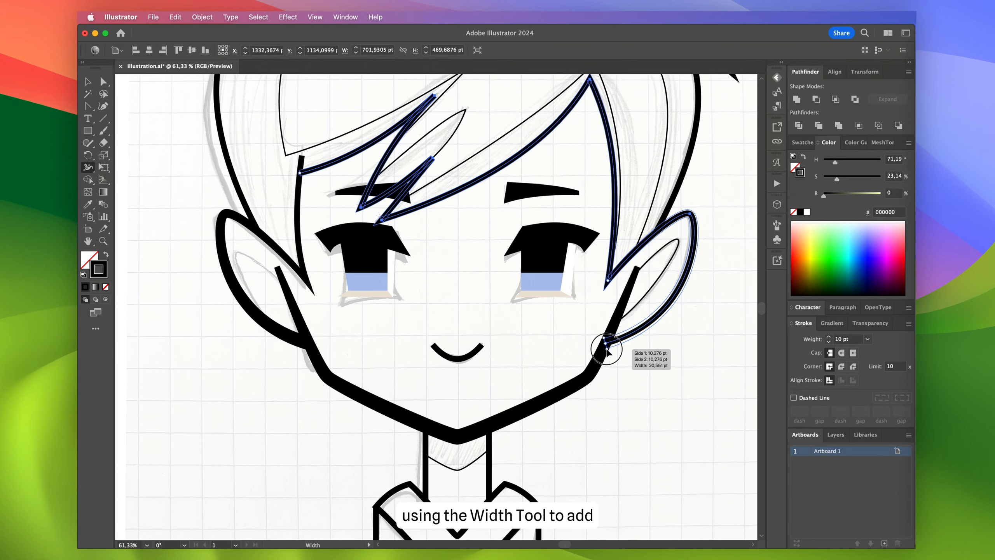
# Step: Thicken parts of the outer hair spikes and the top of the left side hair line with the Width tool
pyautogui.scroll(5, 606, 344)
pyautogui.hscroll(2, 606, 345)
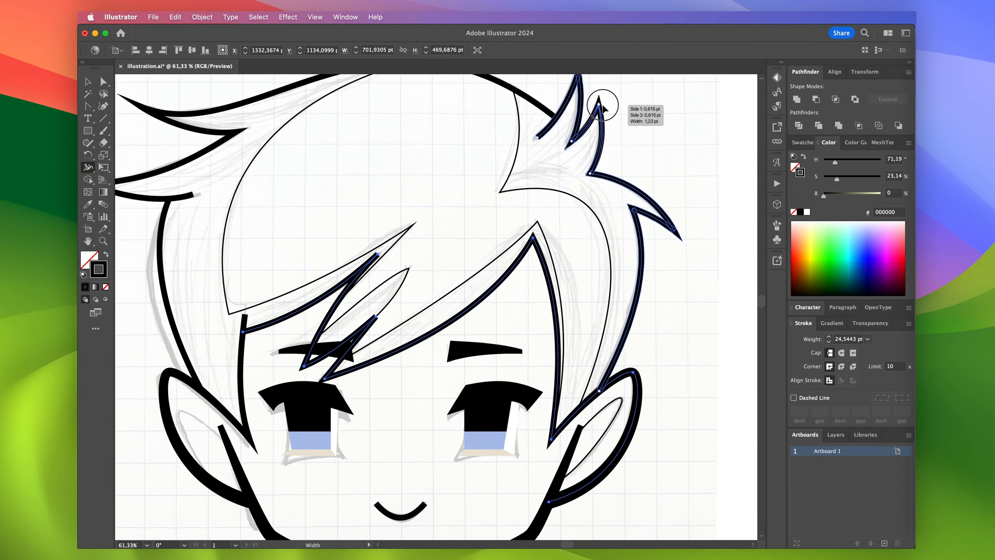
pyautogui.scroll(-3, 674, 242)
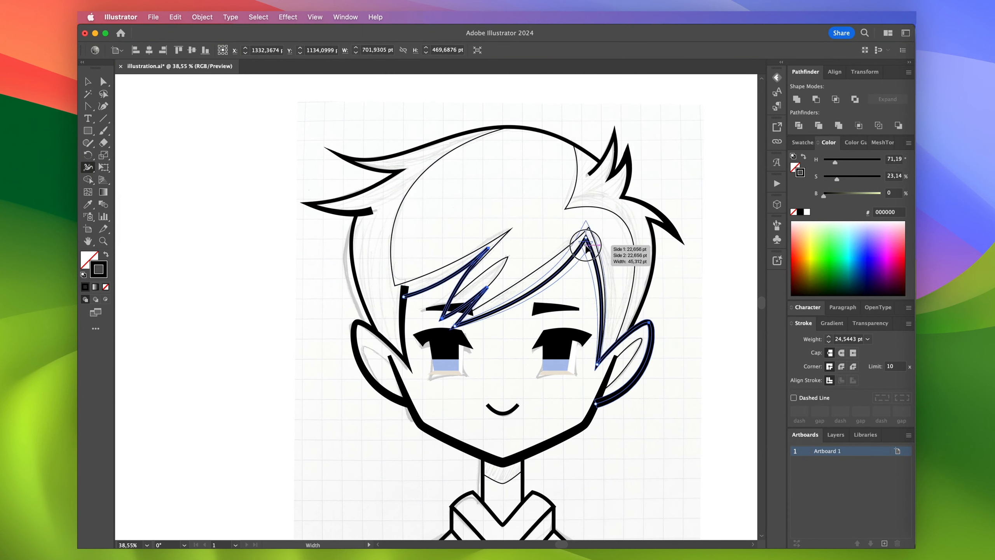
# Step: Widen the fringe line at its peak to about 33.7 pt and thicken its upper left strand
pyautogui.moveTo(587, 245); pyautogui.dragTo(588, 244)
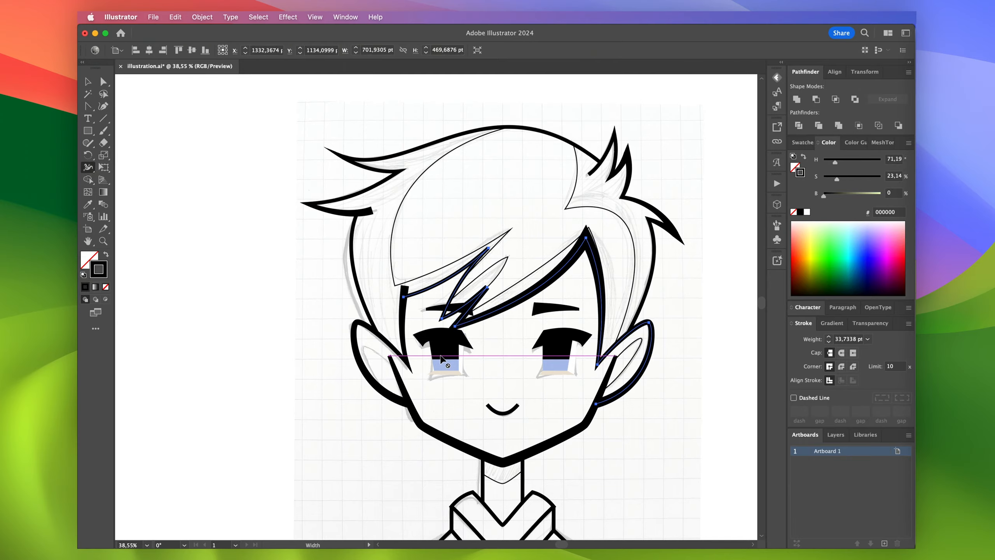
pyautogui.scroll(3, 478, 285)
pyautogui.scroll(2, 477, 284)
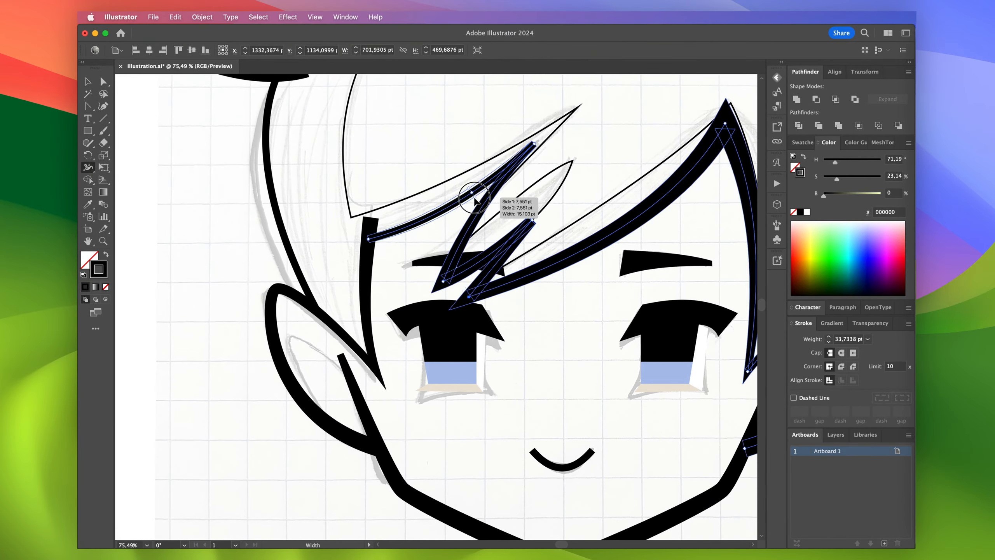
pyautogui.scroll(-3, 474, 199)
# Step: Thicken the collar's V lines at their centre points and the outer ends of the shoulder lines
pyautogui.scroll(-3, 490, 353)
pyautogui.scroll(3, 501, 482)
pyautogui.moveTo(497, 483); pyautogui.dragTo(497, 483)
pyautogui.scroll(-2, 497, 486)
pyautogui.moveTo(498, 503)
pyautogui.mouseDown()
pyautogui.moveTo(498, 513)
pyautogui.moveTo(498, 501)
pyautogui.mouseUp()
pyautogui.scroll(-3, 498, 510)
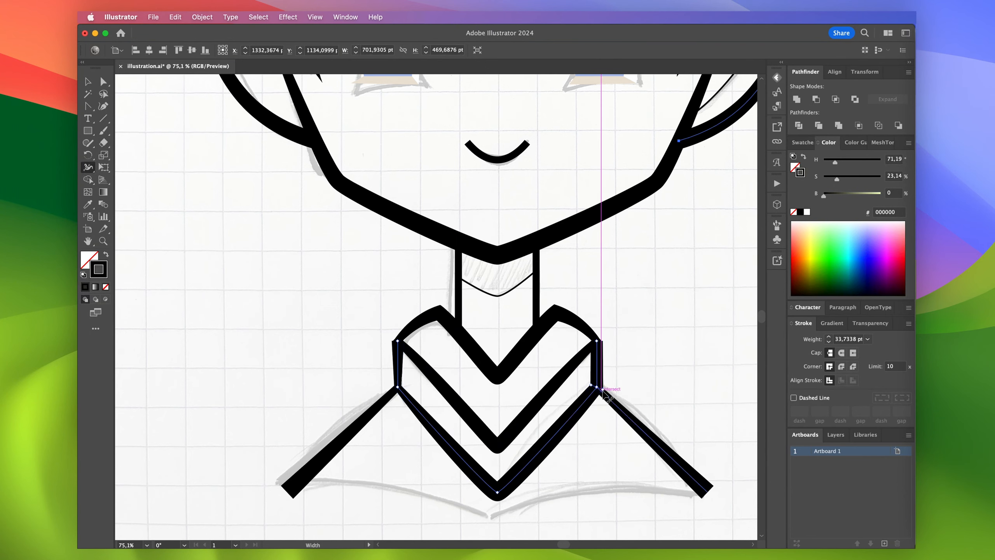
# Step: Widen the outer collar line at its side corners and the shoulder line where it meets the collar
pyautogui.moveTo(400, 387); pyautogui.dragTo(431, 387)
pyautogui.press('v')
pyautogui.click(620, 408)
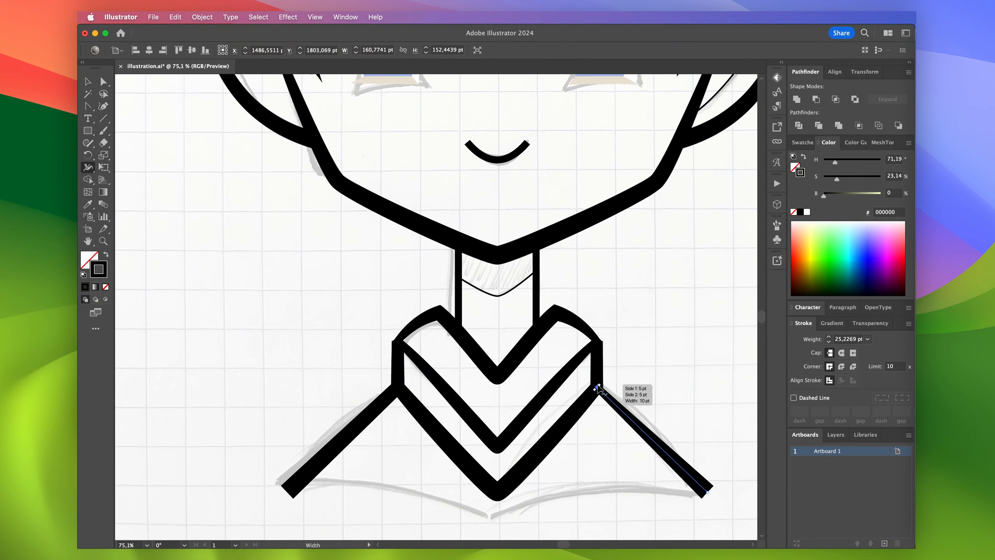
pyautogui.moveTo(601, 381); pyautogui.dragTo(601, 381)
pyautogui.scroll(-3, 601, 382)
# Step: Thicken the stroke of both vertical neck lines
pyautogui.press('v')
pyautogui.click(554, 322)
pyautogui.keyDown('shift'); pyautogui.click(498, 322); pyautogui.keyUp('shift')
pyautogui.click(633, 329)
# Step: Widen the collar's upper line at its side corners with the Width tool
pyautogui.scroll(3, 579, 341)
pyautogui.press('a')
pyautogui.click(465, 346)
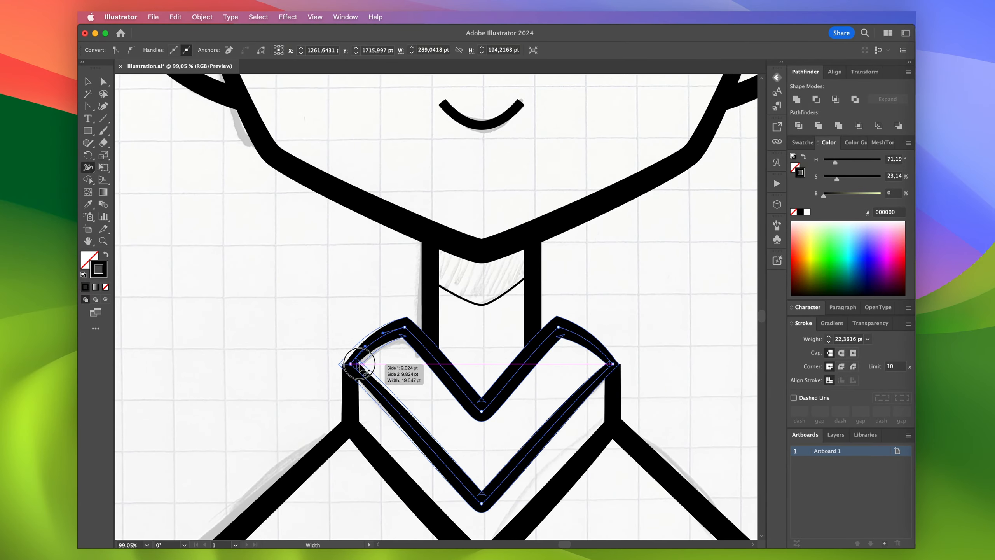
pyautogui.scroll(-3, 620, 364)
# Step: Thicken the middle of the smiling mouth and taper its ends with the Width tool
pyautogui.scroll(2, 539, 217)
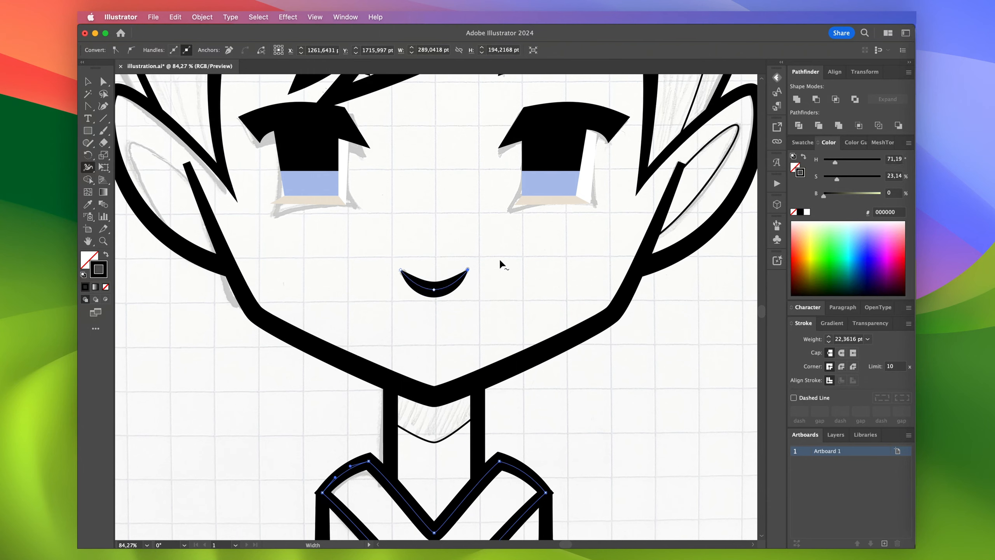
pyautogui.scroll(1, 465, 263)
pyautogui.moveTo(429, 295); pyautogui.dragTo(430, 302)
pyautogui.scroll(-3, 430, 303)
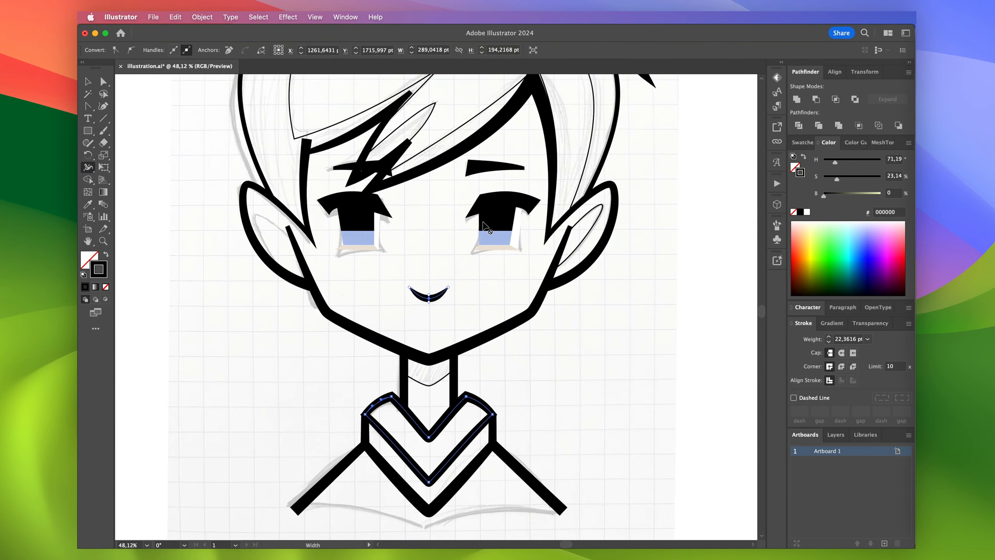
# Step: Taper both upper ends of the jaw line to points beside the ears
pyautogui.scroll(8, 579, 228)
pyautogui.moveTo(558, 223); pyautogui.dragTo(549, 220)
pyautogui.scroll(-1, 551, 222)
pyautogui.moveTo(533, 289); pyautogui.dragTo(538, 291)
pyautogui.scroll(-3, 535, 291)
pyautogui.hscroll(-10, 533, 314)
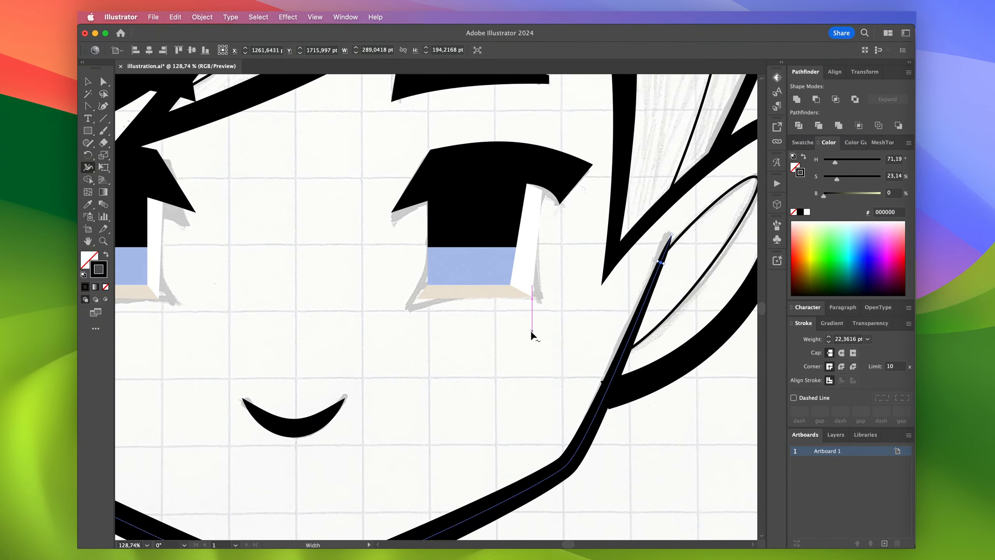
pyautogui.moveTo(206, 224); pyautogui.dragTo(213, 221)
pyautogui.scroll(-4, 233, 262)
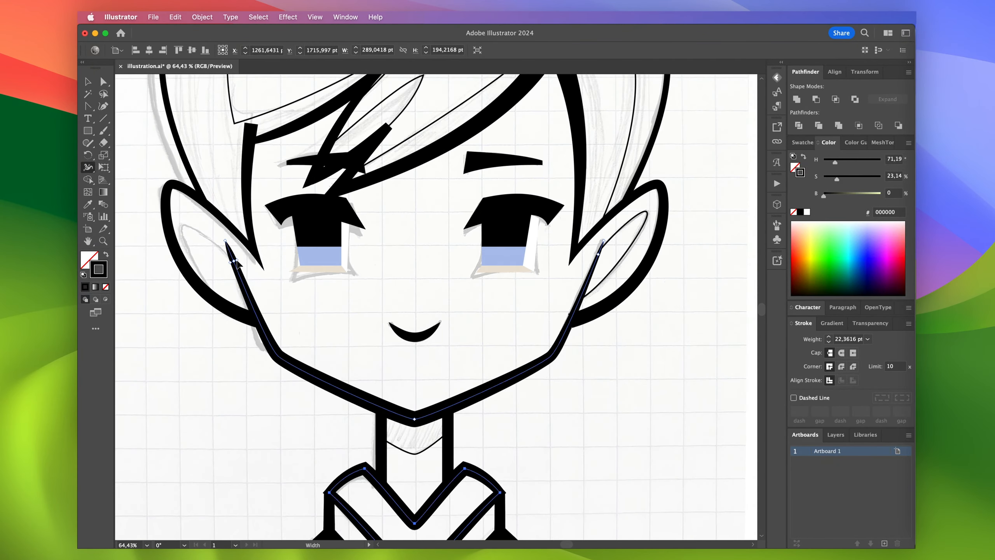
# Step: Taper the upper fringe strand to a point and adjust the width along its return line
pyautogui.scroll(2, 237, 263)
pyautogui.scroll(6, 239, 265)
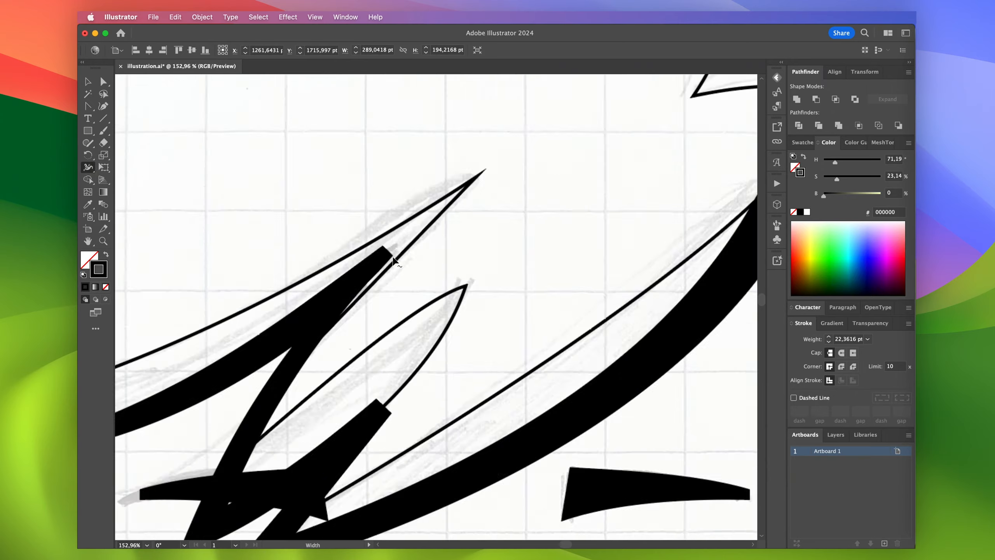
pyautogui.scroll(-2, 388, 243)
pyautogui.moveTo(295, 357); pyautogui.dragTo(302, 361)
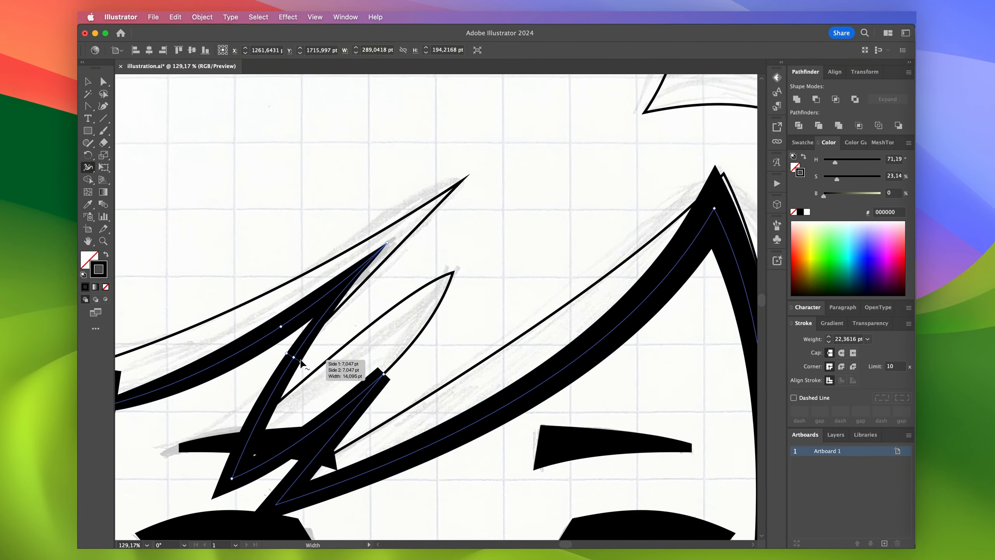
# Step: Adjust the stroke width at the fringe line's left end, where it meets the side hair line
pyautogui.scroll(-2, 302, 362)
pyautogui.hscroll(-1, 300, 361)
pyautogui.moveTo(174, 372); pyautogui.dragTo(176, 384)
pyautogui.scroll(-2, 600, 284)
pyautogui.scroll(-3, 594, 285)
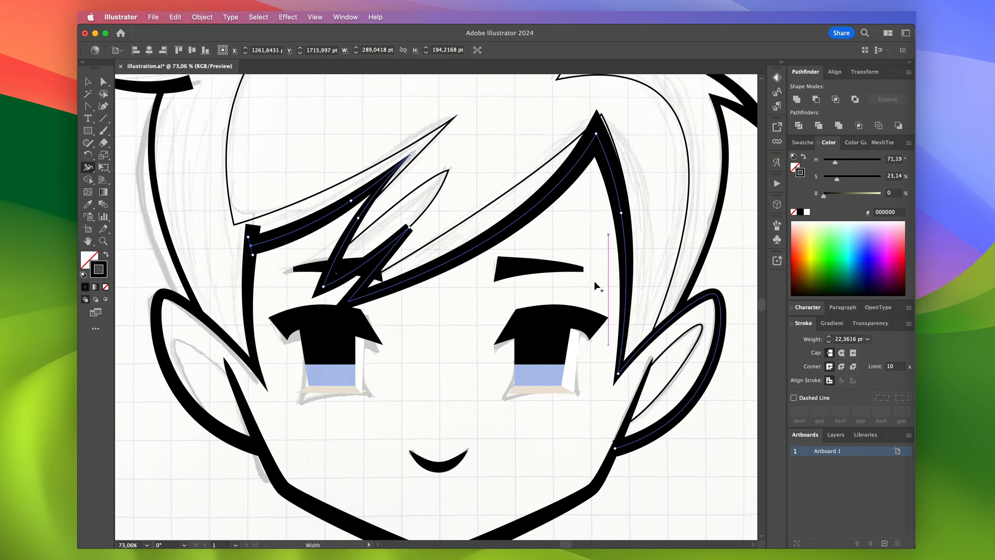
# Step: Select the thick hair, face, ear, neck, collar and shoulder outlines and convert their strokes into filled shapes
pyautogui.scroll(-4, 593, 283)
pyautogui.scroll(-4, 568, 374)
pyautogui.press('v')
pyautogui.scroll(1, 610, 386)
pyautogui.click(672, 349)
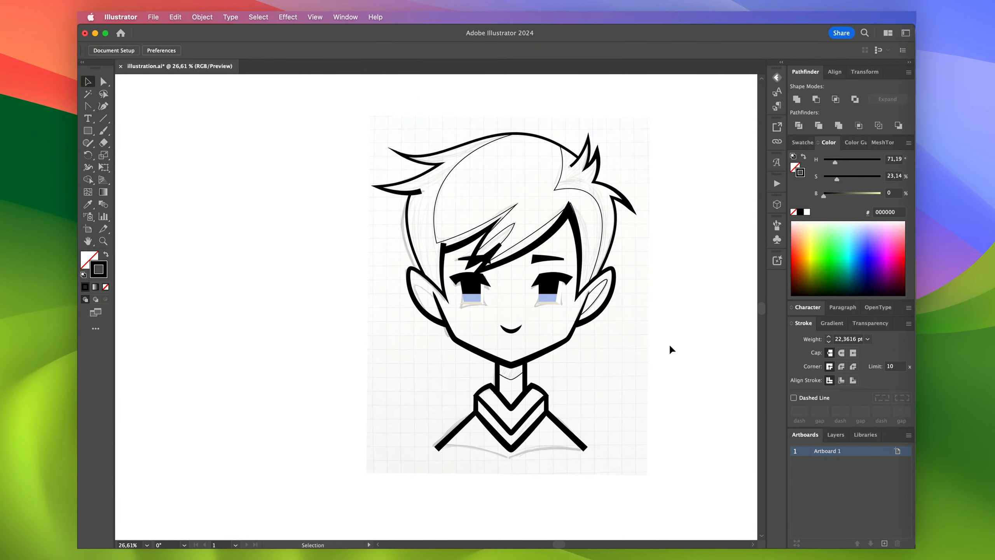
pyautogui.scroll(3, 436, 156)
pyautogui.scroll(-2, 436, 156)
pyautogui.click(471, 284)
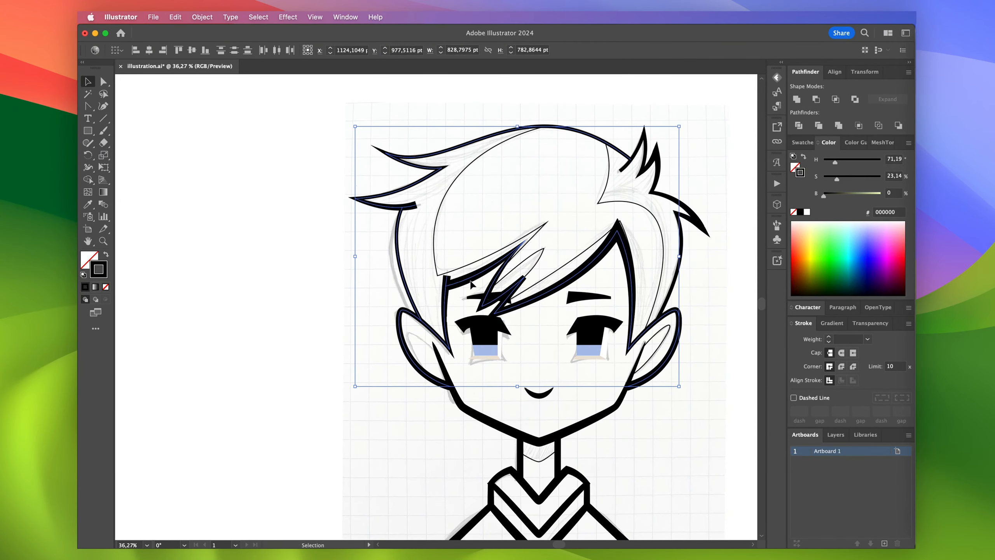
pyautogui.keyDown('shift'); pyautogui.click(570, 473); pyautogui.keyUp('shift')
pyautogui.scroll(-2, 578, 447)
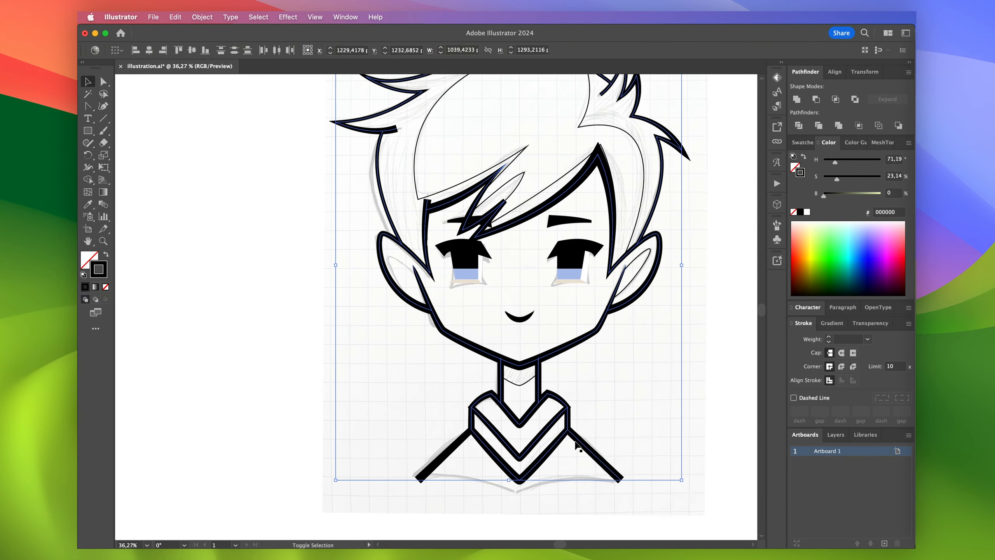
pyautogui.scroll(2, 519, 382)
pyautogui.hscroll(2, 519, 382)
pyautogui.click(202, 16)
pyautogui.click(267, 169)
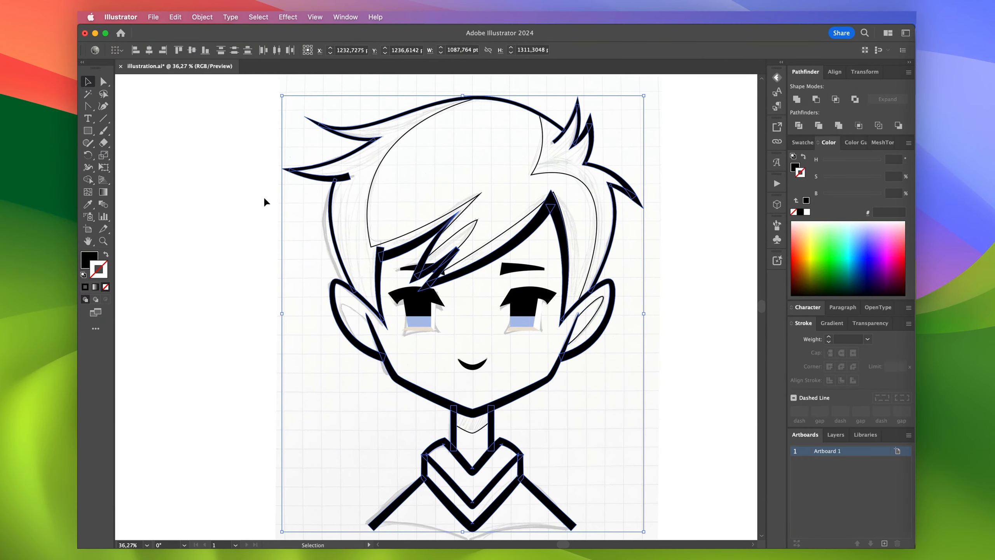
pyautogui.click(260, 202)
# Step: Move the anchor point at the collar's left corner outward to meet the edge of the adjoining outline
pyautogui.scroll(10, 340, 355)
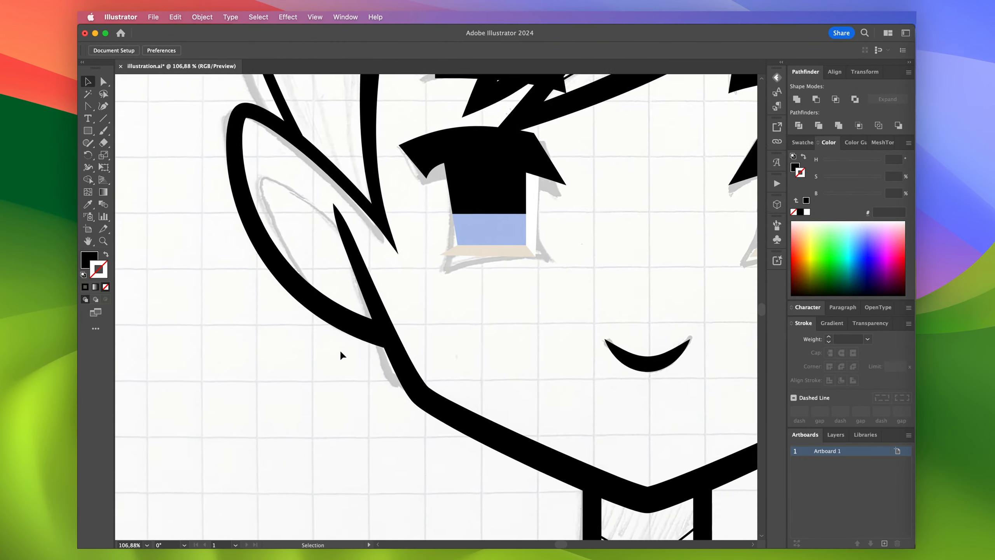
pyautogui.scroll(7, 291, 364)
pyautogui.press('a')
pyautogui.click(284, 336)
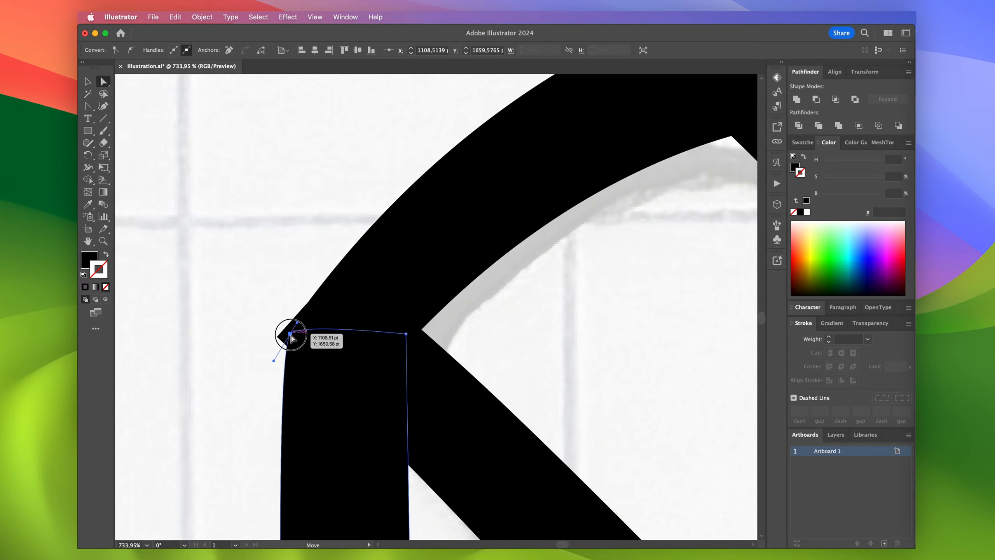
pyautogui.moveTo(291, 335); pyautogui.dragTo(278, 336)
# Step: Align the anchor point at the collar's right corner with the outline and curve the adjoining edge with its handle
pyautogui.scroll(-8, 291, 341)
pyautogui.scroll(6, 662, 294)
pyautogui.moveTo(656, 294); pyautogui.dragTo(664, 294)
pyautogui.scroll(-2, 658, 290)
pyautogui.hotkey('shift', 'c')
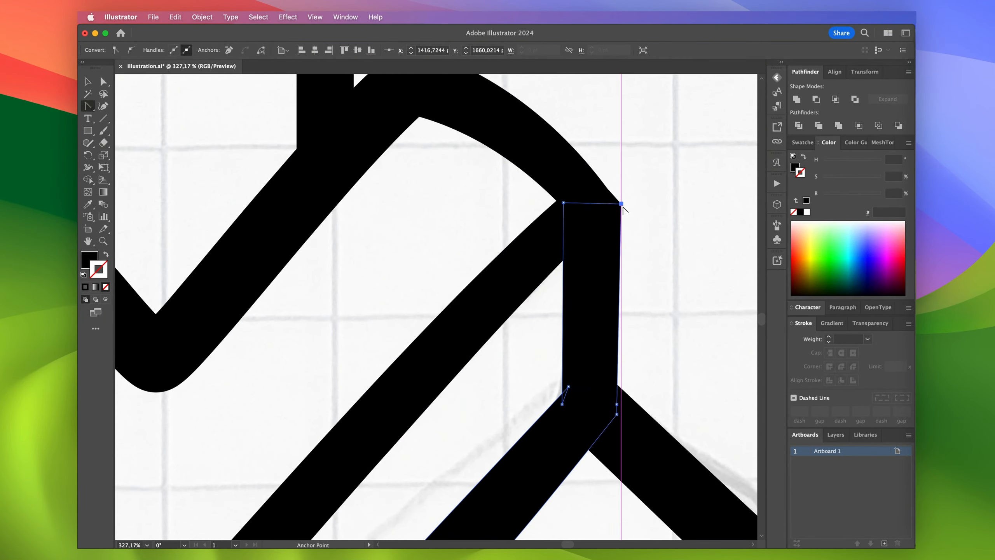
pyautogui.scroll(5, 629, 218)
pyautogui.press('a')
pyautogui.moveTo(609, 183)
pyautogui.mouseDown()
pyautogui.moveTo(572, 207)
pyautogui.moveTo(609, 182)
pyautogui.mouseUp()
pyautogui.moveTo(591, 149); pyautogui.dragTo(609, 182)
pyautogui.scroll(-11, 618, 214)
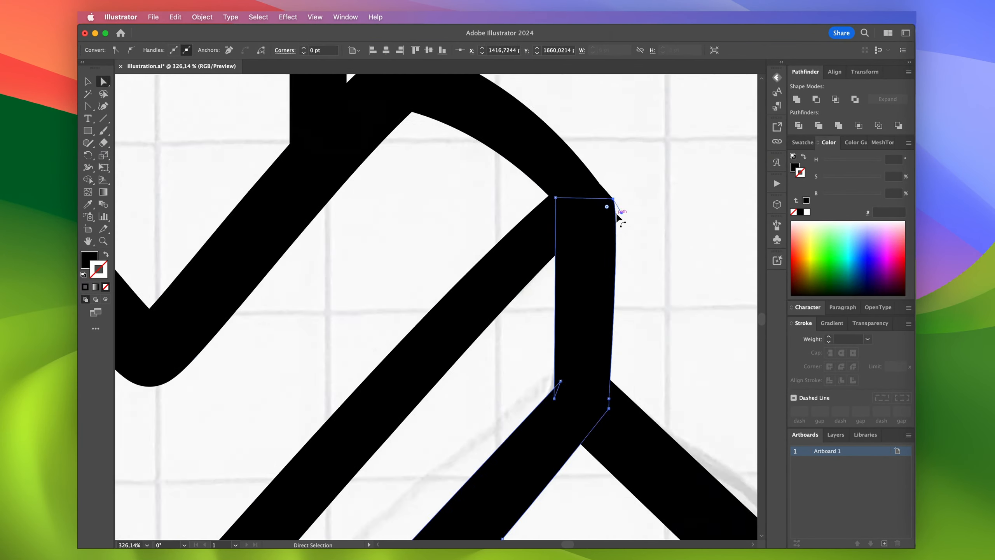
# Step: Adjust the anchor points where the lower end of the right ear's outline meets the jaw
pyautogui.click(568, 399)
pyautogui.scroll(3, 569, 399)
pyautogui.scroll(5, 541, 182)
pyautogui.scroll(10, 666, 113)
pyautogui.moveTo(586, 303); pyautogui.dragTo(575, 308)
pyautogui.moveTo(571, 200); pyautogui.dragTo(570, 201)
pyautogui.scroll(-10, 571, 202)
pyautogui.scroll(2, 647, 282)
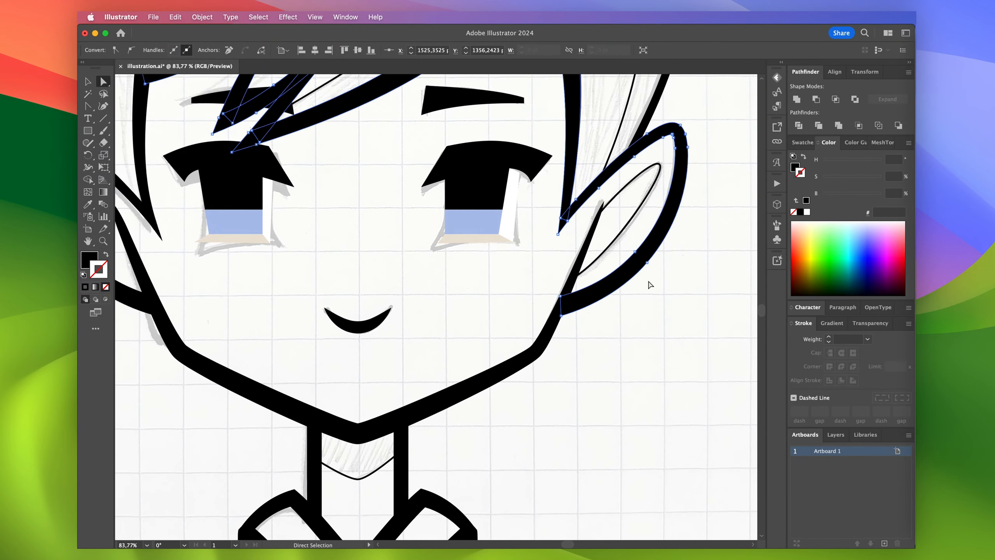
# Step: Create a mirrored copy of the right ear's inner line and place it inside the left ear
pyautogui.click(647, 283)
pyautogui.hscroll(-5, 642, 284)
pyautogui.scroll(1, 377, 310)
pyautogui.scroll(-6, 378, 314)
pyautogui.press('v')
pyautogui.click(599, 268)
pyautogui.click(202, 17)
pyautogui.moveTo(209, 33)
pyautogui.click(336, 72)
pyautogui.click(462, 333)
pyautogui.moveTo(594, 291); pyautogui.dragTo(346, 305)
pyautogui.scroll(6, 307, 301)
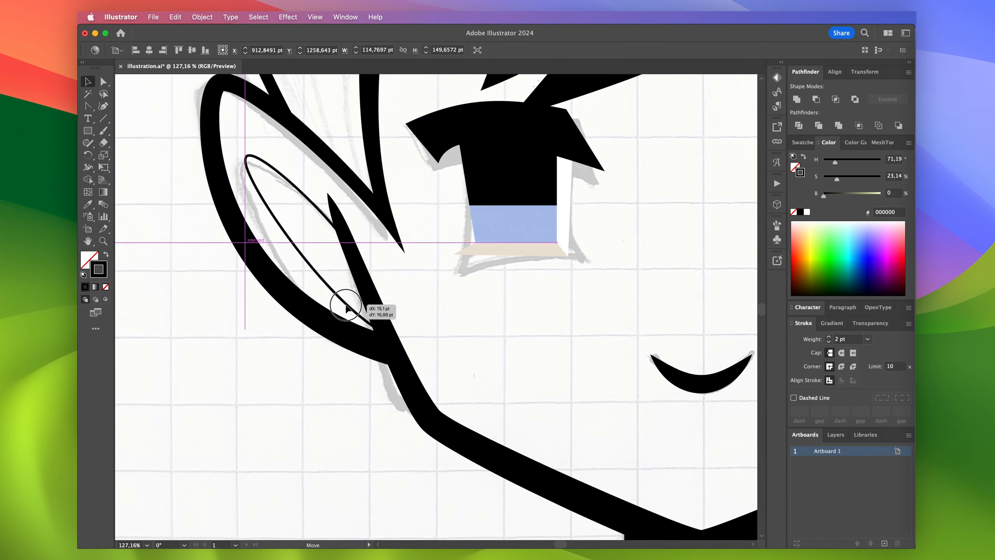
# Step: Reshape the left inner-ear line's outer curve to follow the sketch
pyautogui.moveTo(284, 307); pyautogui.dragTo(283, 306)
pyautogui.scroll(-7, 331, 253)
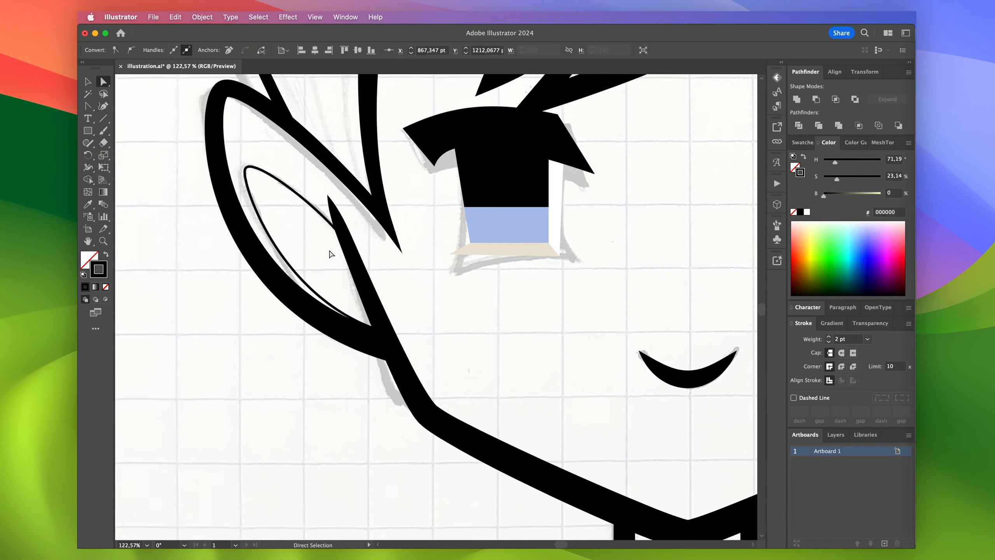
pyautogui.click(230, 297)
pyautogui.press('v')
pyautogui.scroll(-3, 258, 288)
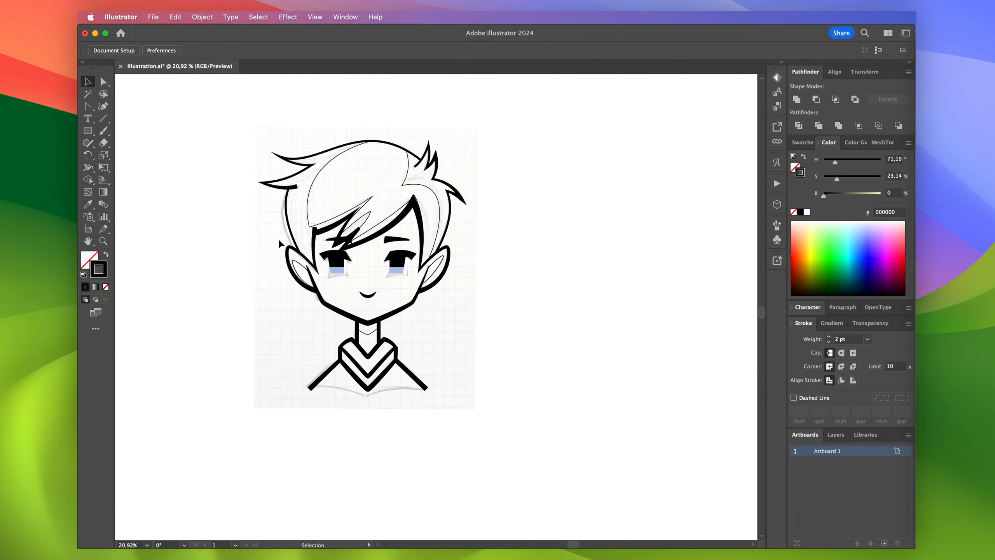
# Step: Select the expanded hair, face, ear, neck and collar outlines and unite them into one shape
pyautogui.scroll(2, 317, 219)
pyautogui.click(326, 180)
pyautogui.keyDown('shift'); pyautogui.click(377, 143); pyautogui.keyUp('shift')
pyautogui.keyDown('shift'); pyautogui.click(497, 162); pyautogui.keyUp('shift')
pyautogui.scroll(6, 496, 162)
pyautogui.keyDown('shift'); pyautogui.click(451, 332); pyautogui.keyUp('shift')
pyautogui.scroll(-4, 452, 332)
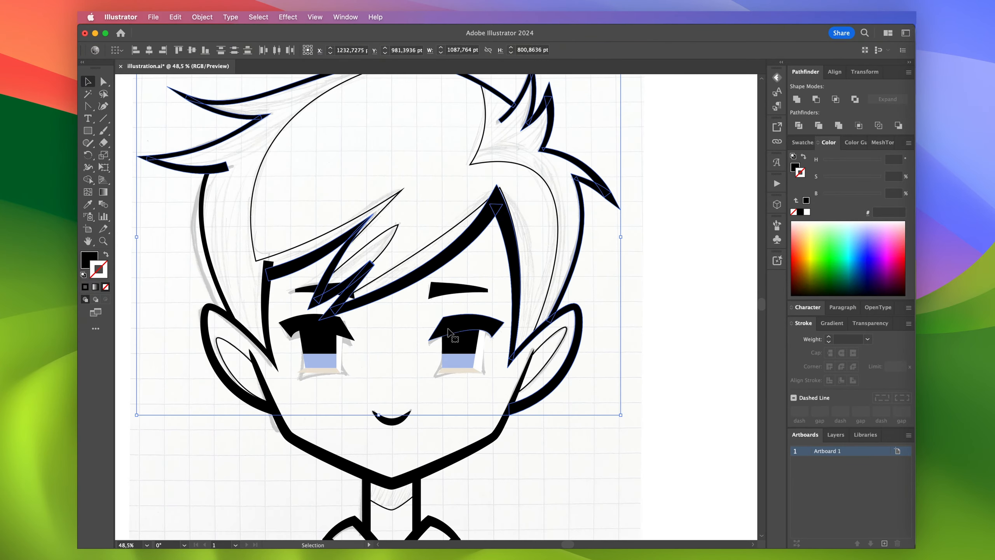
pyautogui.scroll(-2, 451, 332)
pyautogui.keyDown('shift'); pyautogui.click(298, 397); pyautogui.keyUp('shift')
pyautogui.scroll(-3, 298, 397)
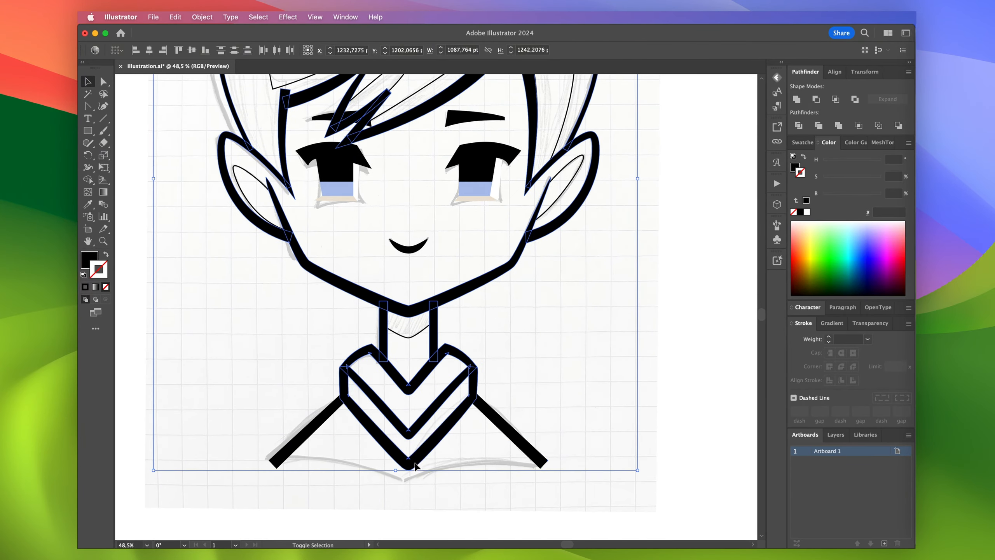
pyautogui.scroll(3, 538, 265)
pyautogui.scroll(6, 538, 264)
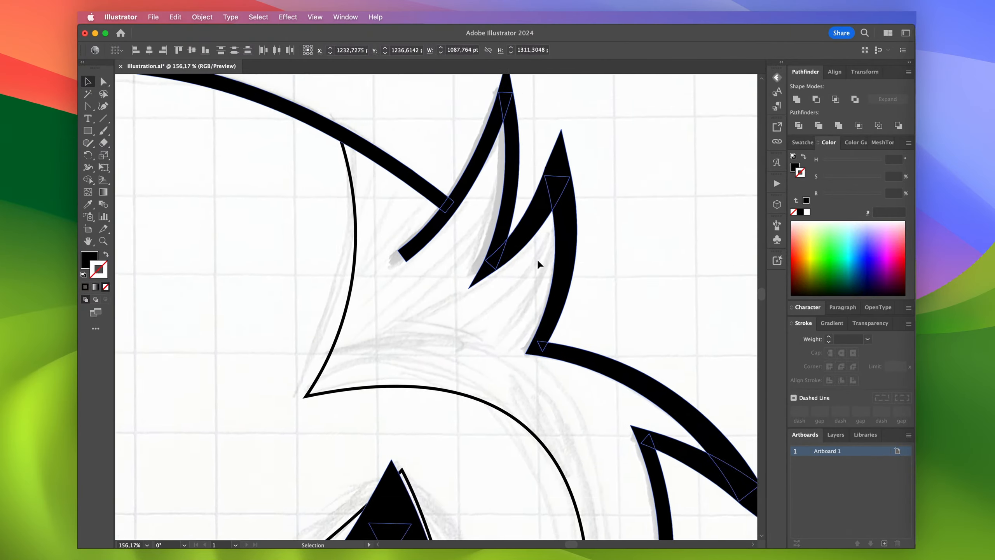
pyautogui.scroll(-8, 537, 266)
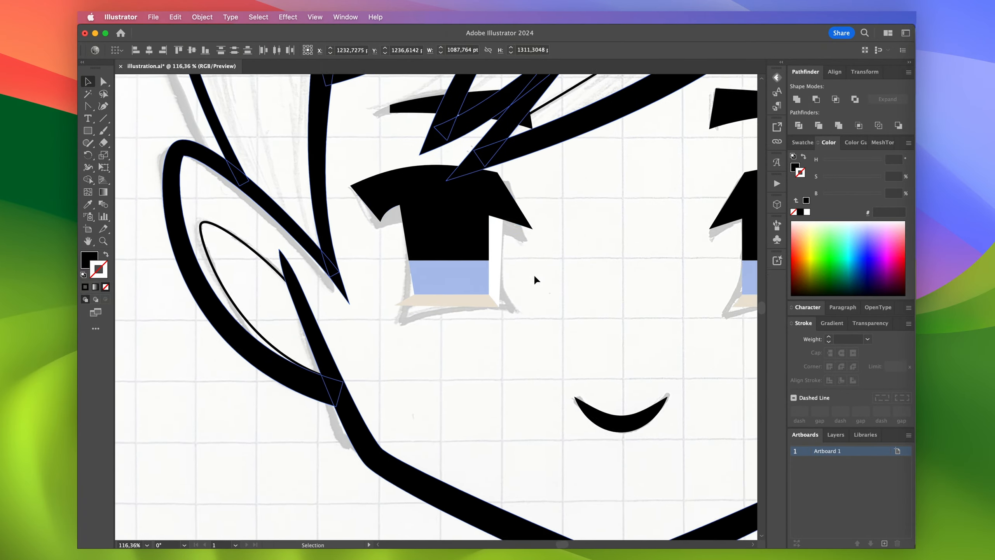
pyautogui.scroll(1, 418, 297)
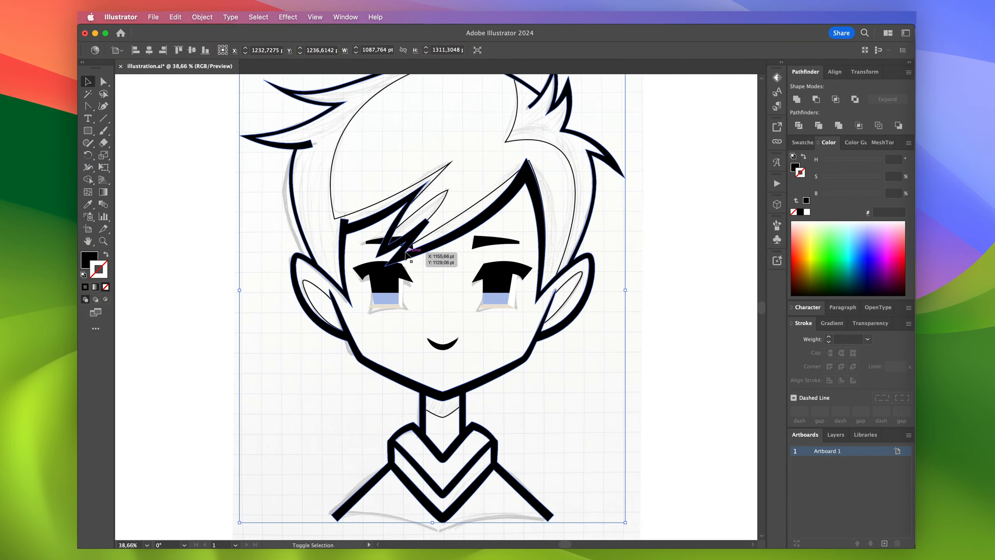
# Step: Release the united outline into separate shapes and fill the face, ears and neck with skin tone e0c6b5
pyautogui.rightClick(415, 245)
pyautogui.click(471, 408)
pyautogui.click(505, 392)
pyautogui.click(593, 283)
pyautogui.click(456, 406)
pyautogui.keyDown('shift'); pyautogui.click(544, 326); pyautogui.keyUp('shift')
pyautogui.click(795, 168)
pyautogui.click(865, 194)
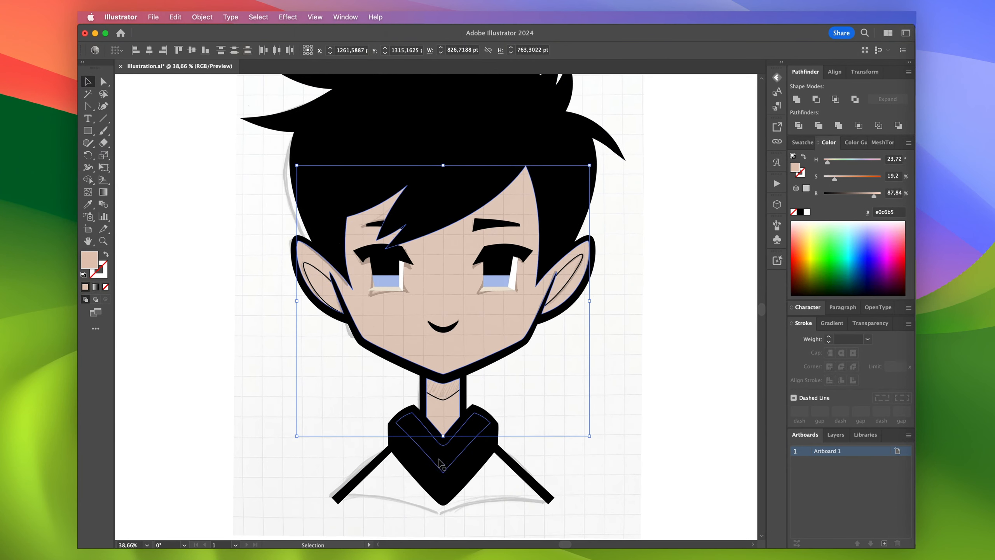
# Step: Fill the collar's upper band with teal and its lower band with red cc4e4e
pyautogui.click(438, 464)
pyautogui.scroll(-1, 439, 463)
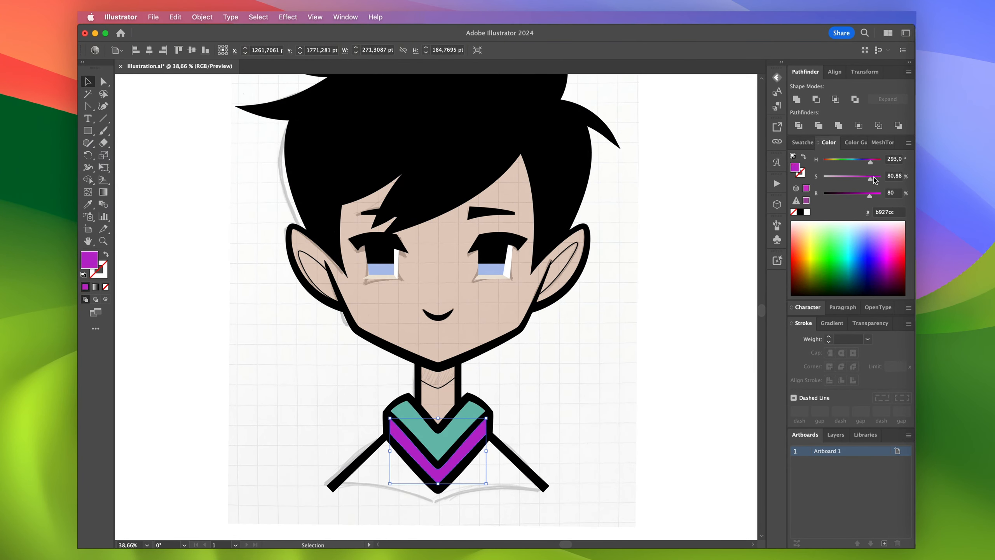
pyautogui.click(649, 376)
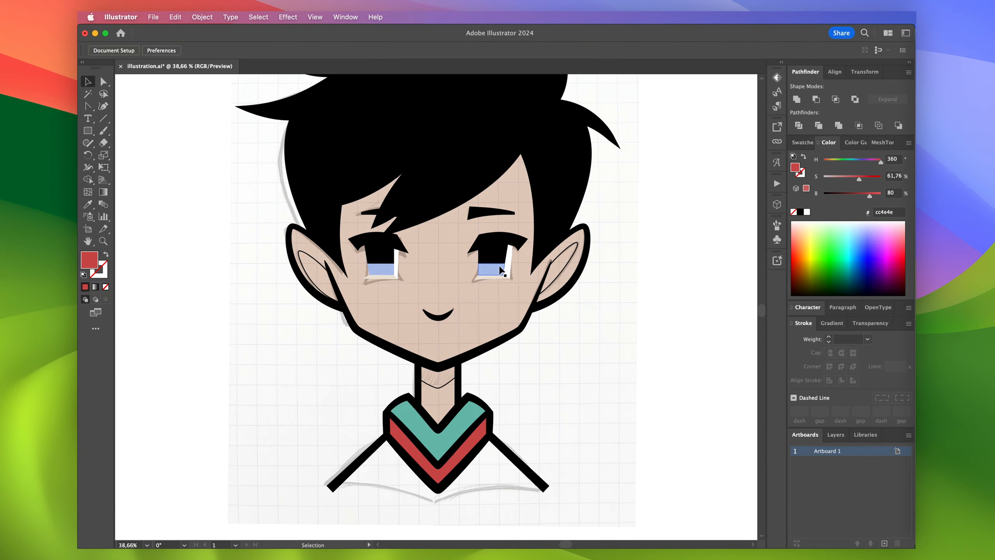
# Step: Fill the hair area with dark red 6b1d1d
pyautogui.scroll(3, 501, 271)
pyautogui.click(316, 247)
pyautogui.click(837, 193)
pyautogui.moveTo(859, 179); pyautogui.dragTo(852, 178)
pyautogui.moveTo(838, 194); pyautogui.dragTo(841, 195)
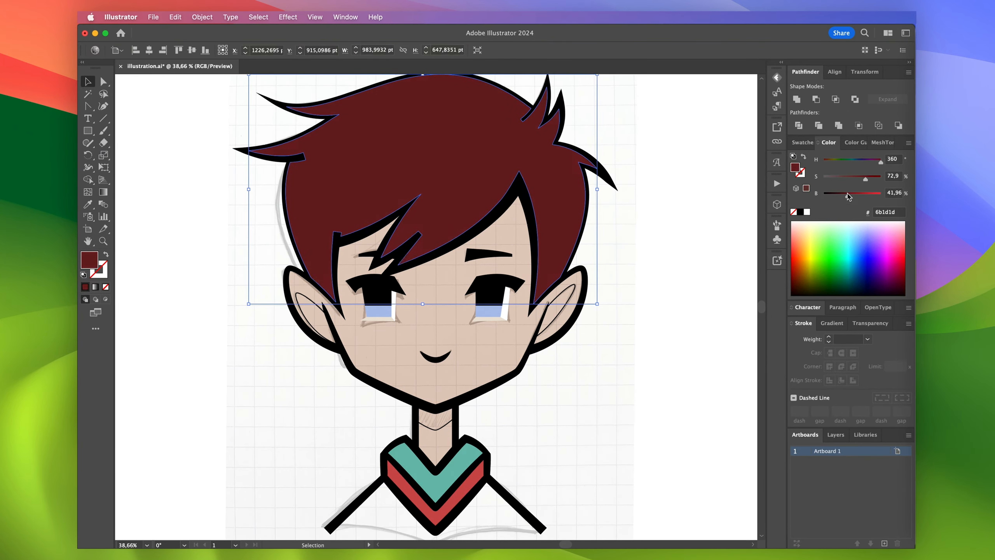
pyautogui.scroll(-2, 532, 211)
pyautogui.click(638, 223)
# Step: Send the hair, skin and collar color fills to the back of the stacking order
pyautogui.click(478, 416)
pyautogui.keyDown('shift'); pyautogui.click(484, 433); pyautogui.keyUp('shift')
pyautogui.press('shift+super+bracketleft')
pyautogui.click(640, 381)
# Step: Fill the left inner-ear shape with a more saturated skin tone, e2b295, without a stroke
pyautogui.click(350, 287)
pyautogui.scroll(5, 350, 287)
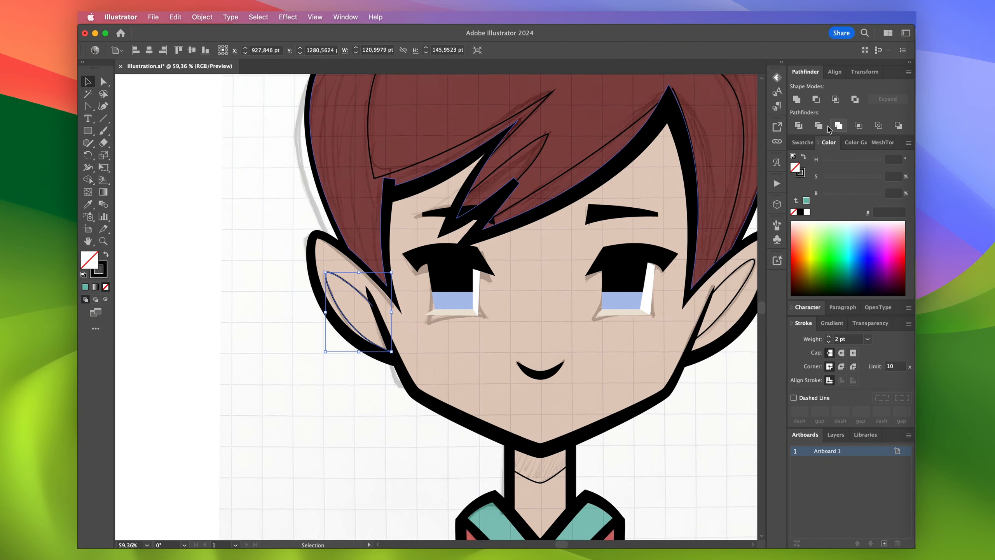
pyautogui.press('i')
pyautogui.click(464, 342)
pyautogui.press('v')
pyautogui.moveTo(835, 179); pyautogui.dragTo(843, 179)
# Step: Hide the linked sketch image in the layer list
pyautogui.scroll(-5, 535, 328)
pyautogui.click(836, 435)
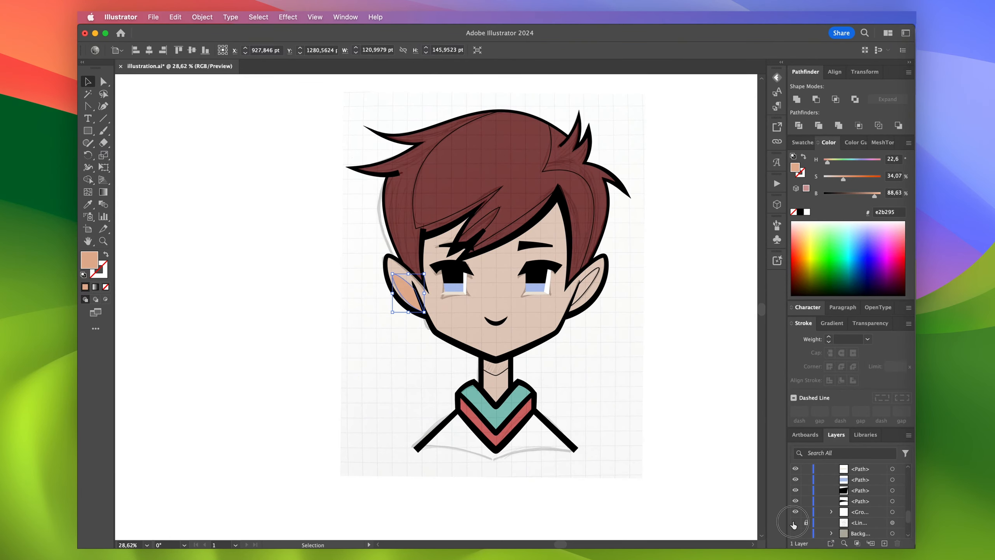
pyautogui.click(793, 523)
pyautogui.click(657, 400)
# Step: Fill the right inner-ear shape with the same skin shadow color, e2b295
pyautogui.scroll(5, 484, 298)
pyautogui.hscroll(2, 485, 298)
pyautogui.click(632, 258)
pyautogui.click(805, 200)
pyautogui.press('i')
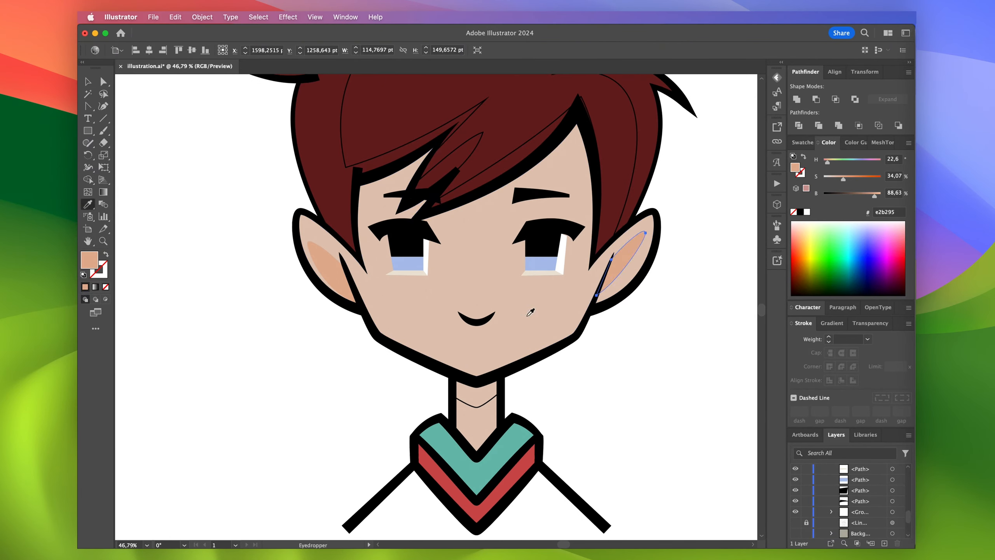
# Step: Extend the thin neck line into a closed shadow shape under the chin and fill it with e2b295
pyautogui.click(476, 407)
pyautogui.scroll(5, 476, 407)
pyautogui.press('p')
pyautogui.click(520, 379)
pyautogui.click(518, 352)
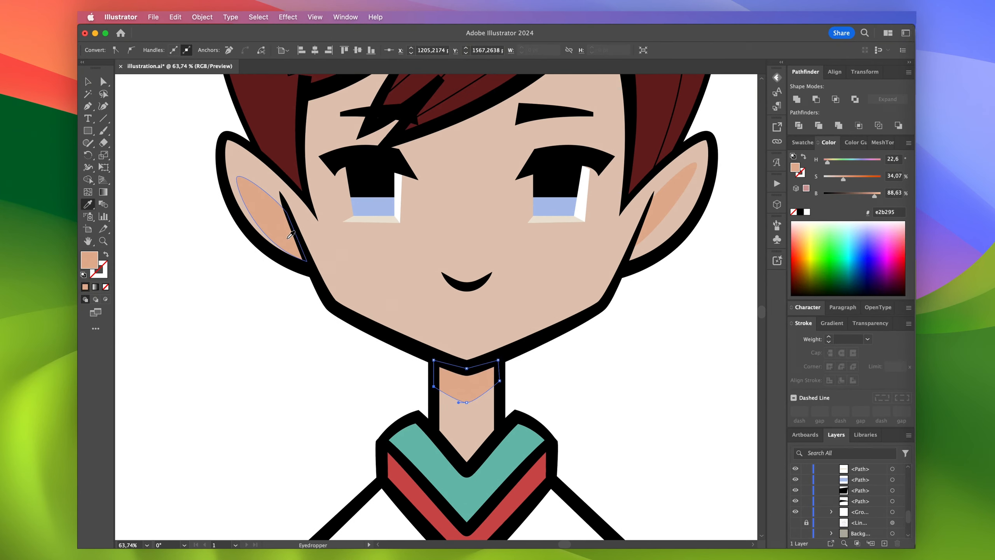
pyautogui.click(589, 421)
# Step: Connect the two inner hair lines at the top of the head and curve the connecting segment along the outline
pyautogui.scroll(-1, 589, 421)
pyautogui.scroll(2, 600, 395)
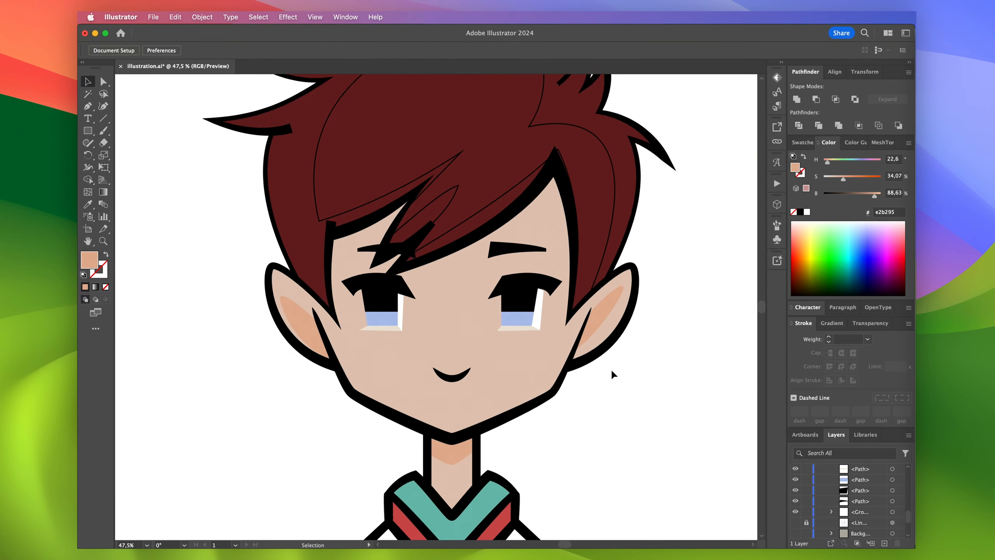
pyautogui.scroll(2, 613, 374)
pyautogui.click(568, 194)
pyautogui.click(534, 112)
pyautogui.click(457, 90)
pyautogui.scroll(6, 478, 92)
pyautogui.press('a')
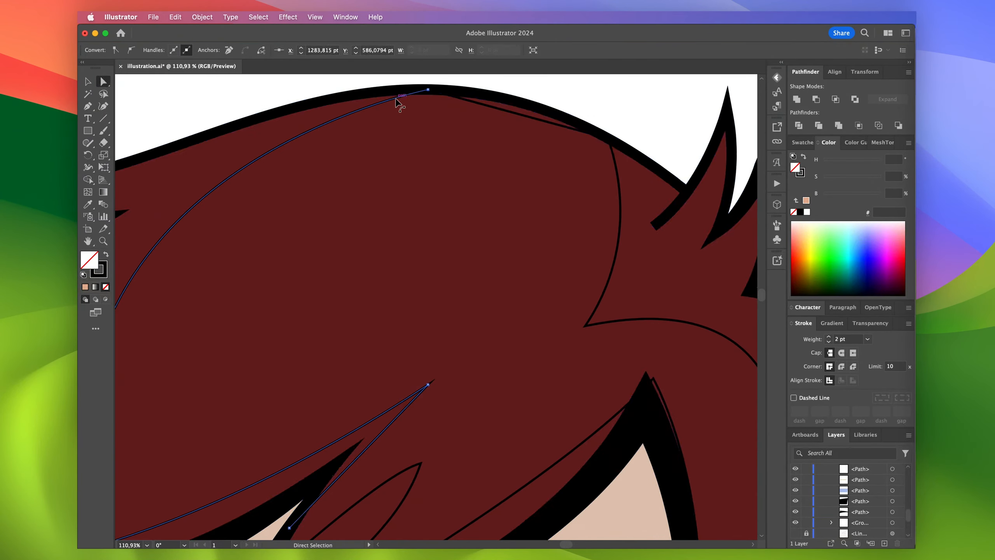
pyautogui.hotkey('shift', 'c')
pyautogui.scroll(-4, 524, 107)
pyautogui.moveTo(526, 116); pyautogui.dragTo(543, 139)
# Step: Join the matching end points of the inner hair lines
pyautogui.scroll(-2, 548, 141)
pyautogui.press('a')
pyautogui.click(652, 267)
pyautogui.scroll(4, 555, 242)
pyautogui.scroll(2, 548, 196)
pyautogui.press('super+j')
pyautogui.scroll(-5, 554, 141)
# Step: Close the fringe strand lines with Pen segments and unite them with the inner hair shape
pyautogui.scroll(6, 376, 352)
pyautogui.press('v')
pyautogui.click(415, 313)
pyautogui.press('p')
pyautogui.click(385, 337)
pyautogui.press('v')
pyautogui.keyDown('shift'); pyautogui.click(538, 317); pyautogui.keyUp('shift')
pyautogui.press('p')
pyautogui.click(497, 297)
pyautogui.click(427, 382)
pyautogui.scroll(-3, 427, 383)
pyautogui.click(797, 99)
pyautogui.scroll(-4, 588, 333)
# Step: Fill the inner hair shape with darker red 4a1414 and place it just above the base hair fill
pyautogui.press('i')
pyautogui.click(562, 269)
pyautogui.moveTo(847, 195); pyautogui.dragTo(842, 197)
pyautogui.press('shift+super+bracketleft')
pyautogui.press('super+bracketright')
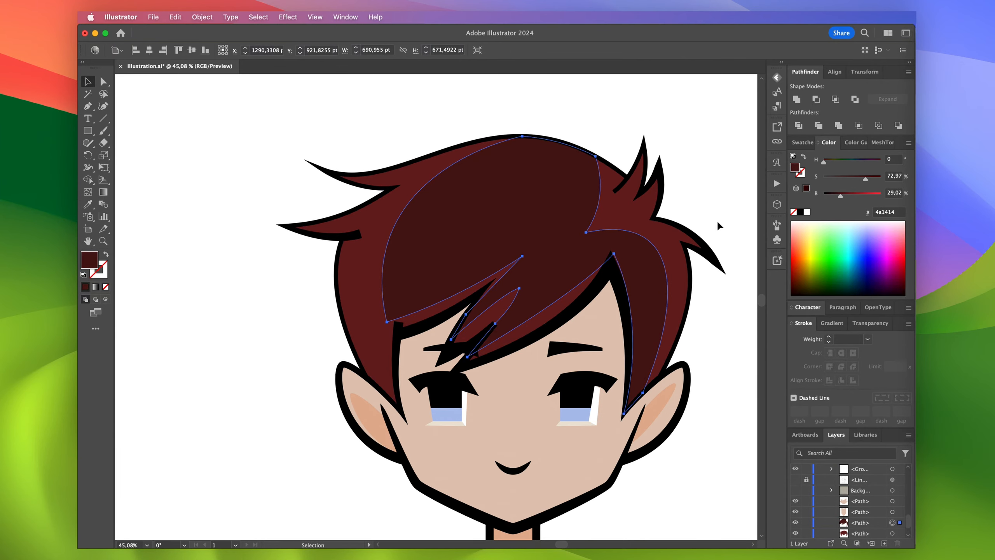
pyautogui.moveTo(735, 216); pyautogui.dragTo(712, 203)
pyautogui.click(716, 308)
# Step: Move the dark hair shape's lower left anchor point down behind the fringe outline
pyautogui.press('a')
pyautogui.moveTo(498, 244); pyautogui.dragTo(473, 265)
pyautogui.scroll(5, 394, 301)
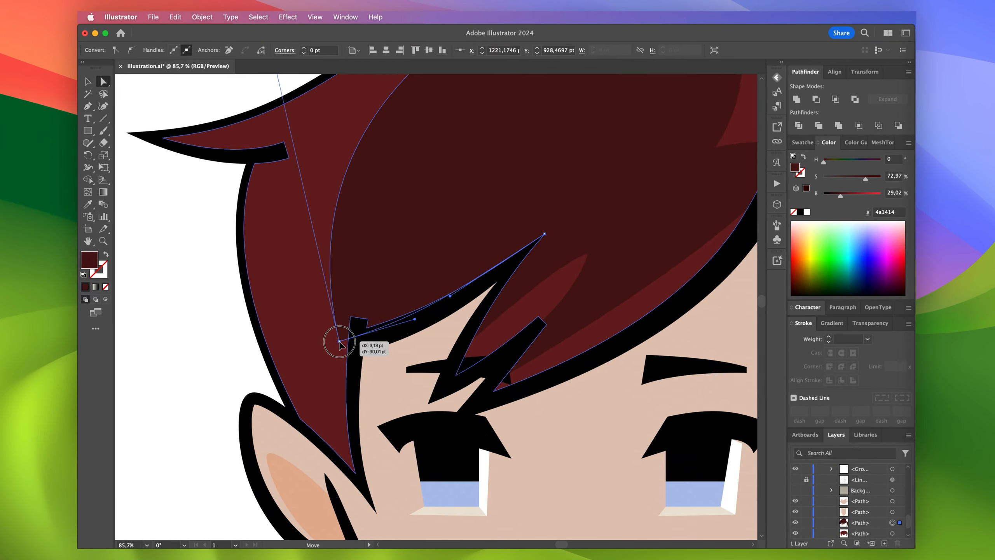
# Step: Select the left eyebrow together with the face fill and send them behind the hair fringe outline
pyautogui.click(375, 348)
pyautogui.press('super')
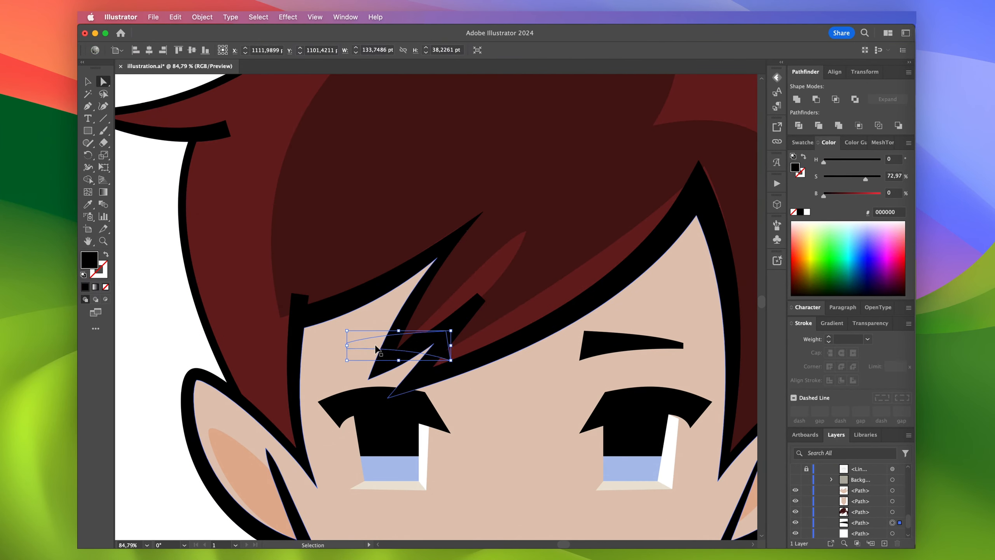
pyautogui.keyDown('shift'); pyautogui.click(408, 344); pyautogui.keyUp('shift')
pyautogui.keyDown('shift'); pyautogui.click(409, 344); pyautogui.keyUp('shift')
pyautogui.keyDown('shift'); pyautogui.click(340, 369); pyautogui.keyUp('shift')
pyautogui.press('shift+super+bracketleft')
pyautogui.click(154, 353)
# Step: Curve the dark hair shape's edges along the fringe strands with the Anchor Point tool
pyautogui.click(462, 307)
pyautogui.click(527, 231)
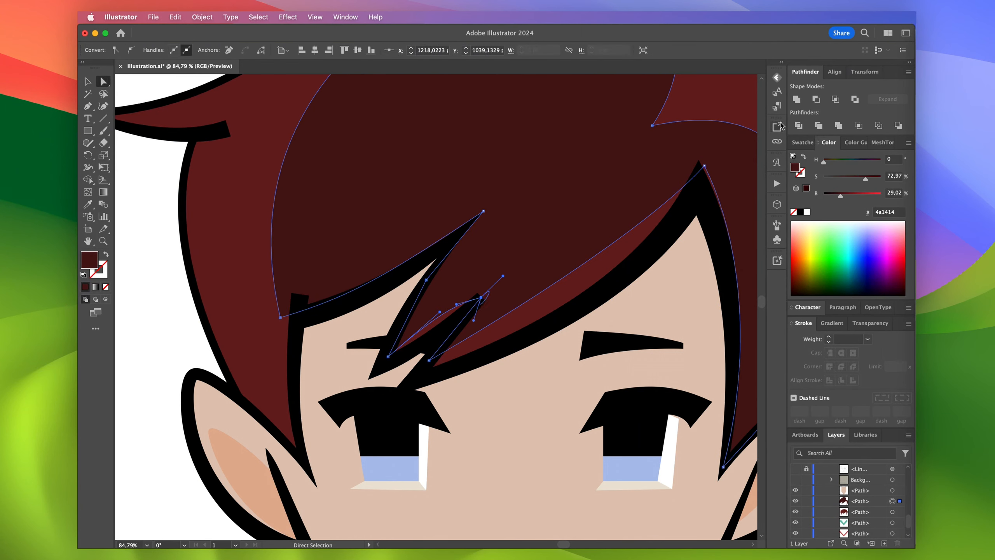
pyautogui.press('super+z')
pyautogui.hotkey('shift', 'c')
pyautogui.moveTo(436, 324); pyautogui.dragTo(444, 332)
pyautogui.press('a')
pyautogui.hotkey('shift', 'c')
pyautogui.moveTo(556, 283); pyautogui.dragTo(566, 288)
pyautogui.press('a')
# Step: Move the dark hair shape's peak anchor point behind the fringe outline's tip and bend the adjoining edge along the fringe
pyautogui.moveTo(438, 369); pyautogui.dragTo(471, 344)
pyautogui.moveTo(704, 166); pyautogui.dragTo(698, 159)
pyautogui.moveTo(637, 250); pyautogui.dragTo(627, 253)
pyautogui.scroll(-5, 626, 254)
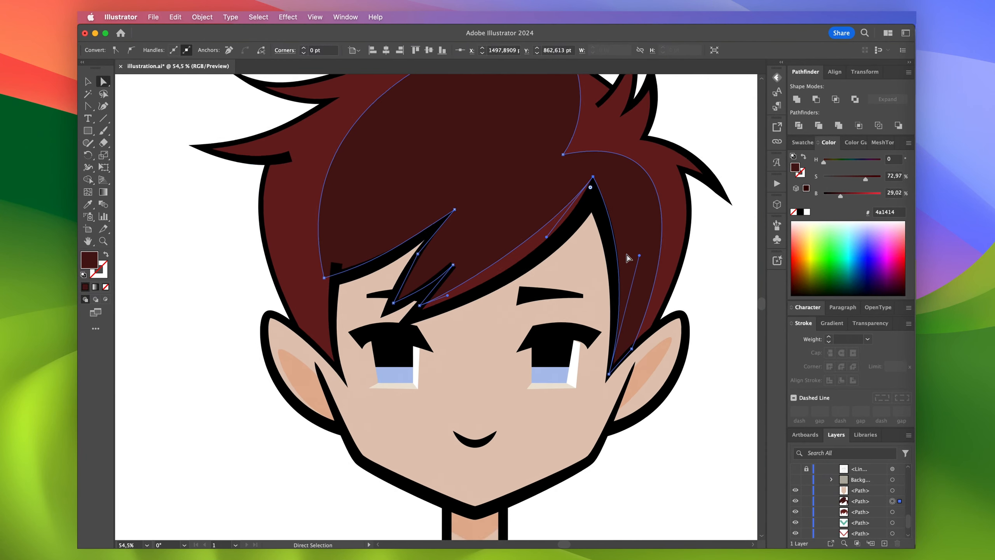
pyautogui.scroll(3, 627, 257)
pyautogui.hscroll(2, 627, 257)
pyautogui.click(659, 106)
pyautogui.scroll(-2, 658, 102)
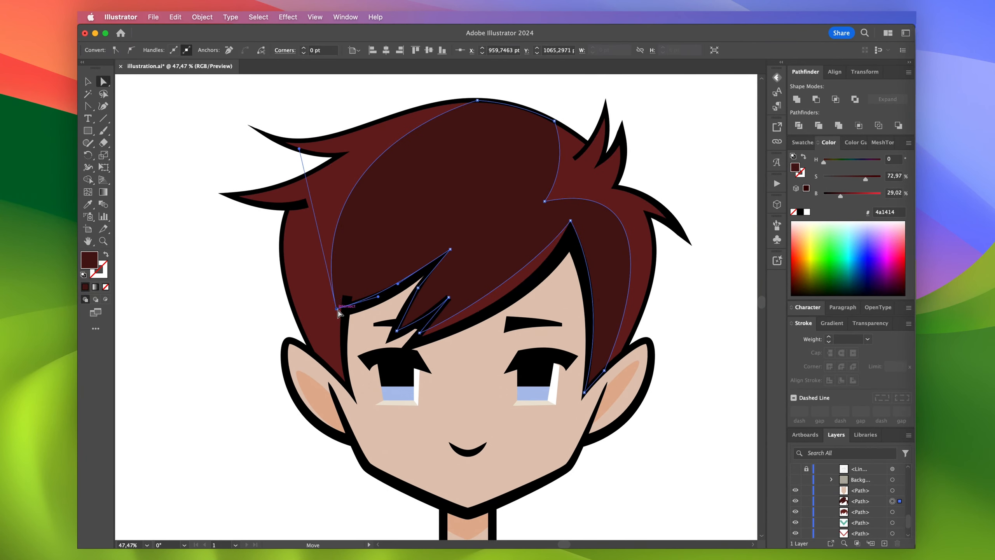
# Step: Add an anchor point at the dark hair shape's lower left, pull the corner down near the ear and bulge the left edge outward
pyautogui.scroll(8, 338, 308)
pyautogui.press('+')
pyautogui.click(352, 308)
pyautogui.press('a')
pyautogui.moveTo(335, 310); pyautogui.dragTo(359, 456)
pyautogui.scroll(-8, 330, 375)
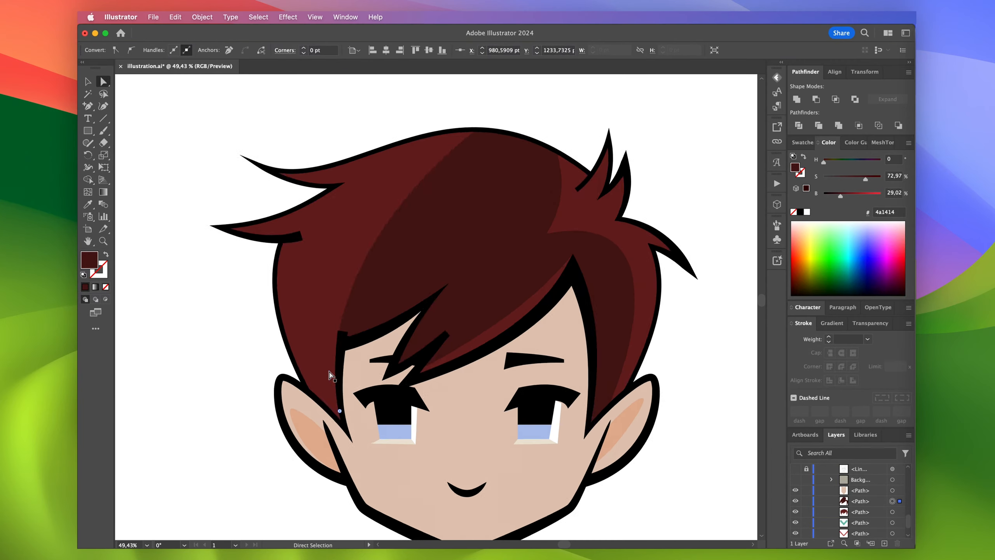
pyautogui.scroll(-1, 330, 372)
pyautogui.moveTo(292, 288); pyautogui.dragTo(224, 206)
pyautogui.click(337, 138)
# Step: Draw a narrow highlight shape with the Pen along the hair's left edge, from the side strand to the ear, and curve both sides
pyautogui.press('p')
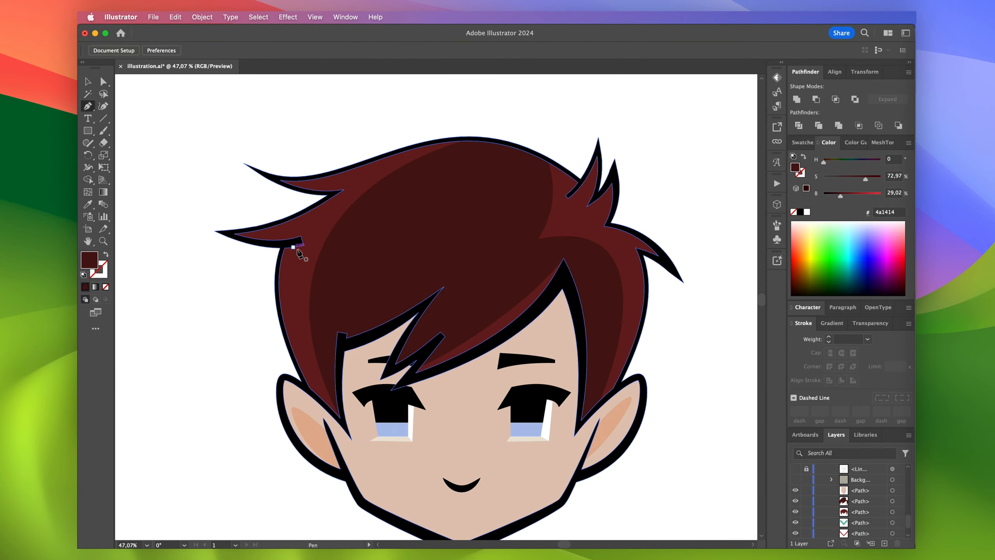
pyautogui.scroll(5, 297, 249)
pyautogui.click(308, 243)
pyautogui.click(326, 486)
pyautogui.click(319, 480)
pyautogui.moveTo(277, 247); pyautogui.dragTo(308, 252)
pyautogui.moveTo(294, 339); pyautogui.dragTo(294, 310)
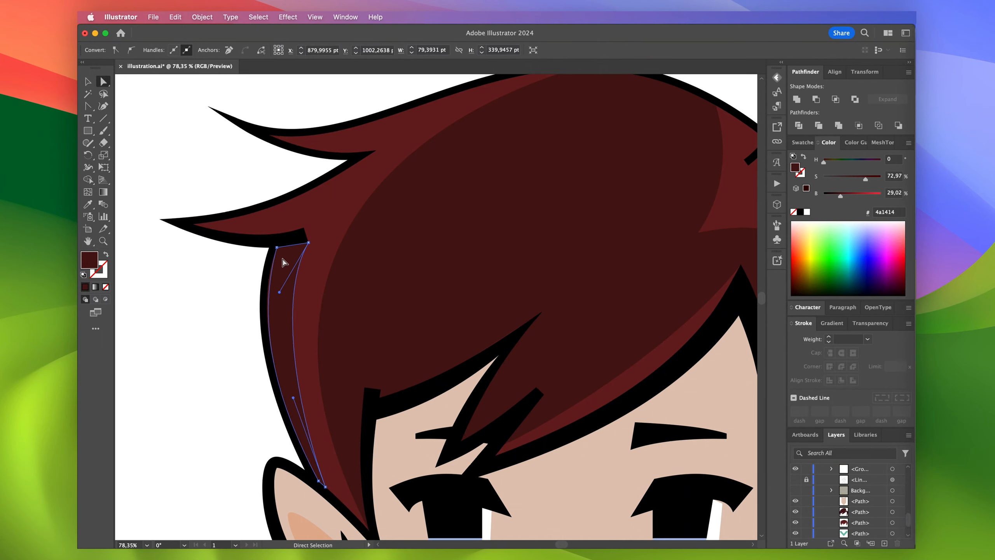
pyautogui.scroll(5, 266, 310)
pyautogui.click(267, 311)
pyautogui.moveTo(244, 341); pyautogui.dragTo(229, 342)
pyautogui.click(279, 293)
# Step: Place the left hair highlight just above the base hair fill and brighten its fill to 962929
pyautogui.press('super+shift+bracketleft')
pyautogui.press('super+bracketright')
pyautogui.press('super+bracketright')
pyautogui.press('super+bracketright')
pyautogui.scroll(-8, 277, 292)
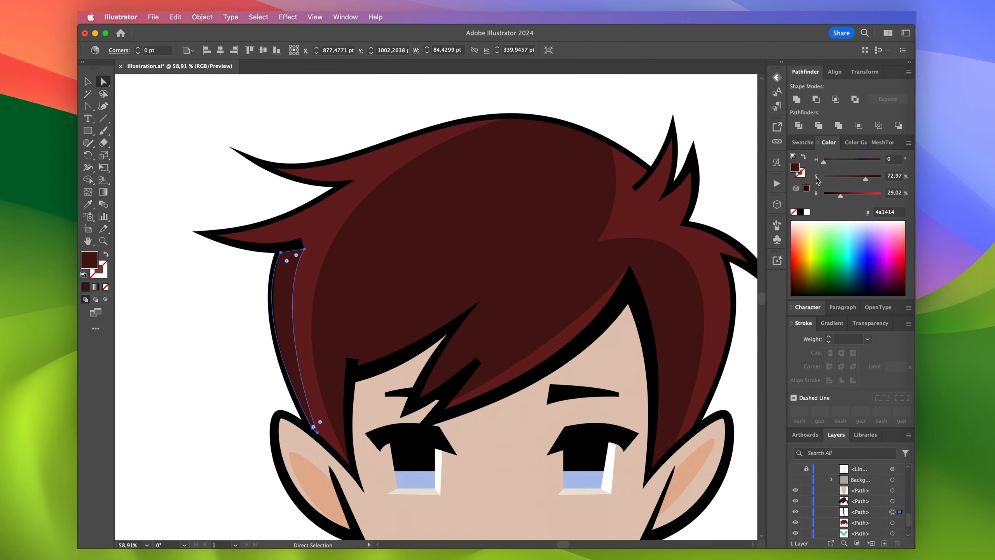
pyautogui.moveTo(855, 194); pyautogui.dragTo(857, 195)
pyautogui.click(624, 126)
pyautogui.scroll(-3, 622, 114)
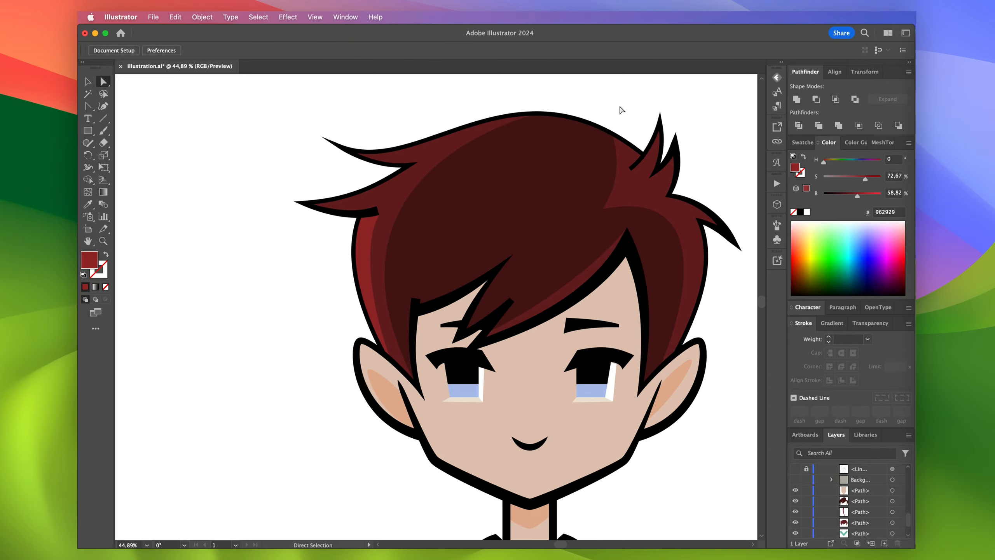
# Step: Draw a closed four-point highlight shape with the Pen inside the first hair spike at the upper right
pyautogui.scroll(4, 604, 140)
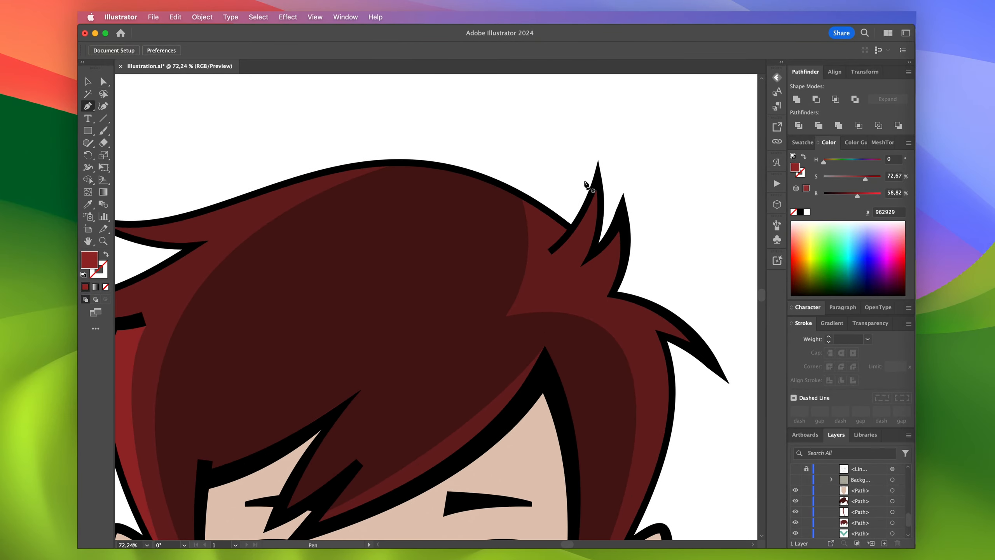
pyautogui.click(551, 254)
pyautogui.click(597, 189)
pyautogui.click(597, 220)
pyautogui.click(551, 254)
pyautogui.scroll(3, 553, 253)
# Step: Place the first spike's highlight just above the base hair fill and curve its lower edge
pyautogui.press('a')
pyautogui.press('shift+super+[')
pyautogui.press('super+]')
pyautogui.scroll(4, 605, 209)
pyautogui.hotkey('shift', 'c')
pyautogui.moveTo(619, 173); pyautogui.dragTo(624, 173)
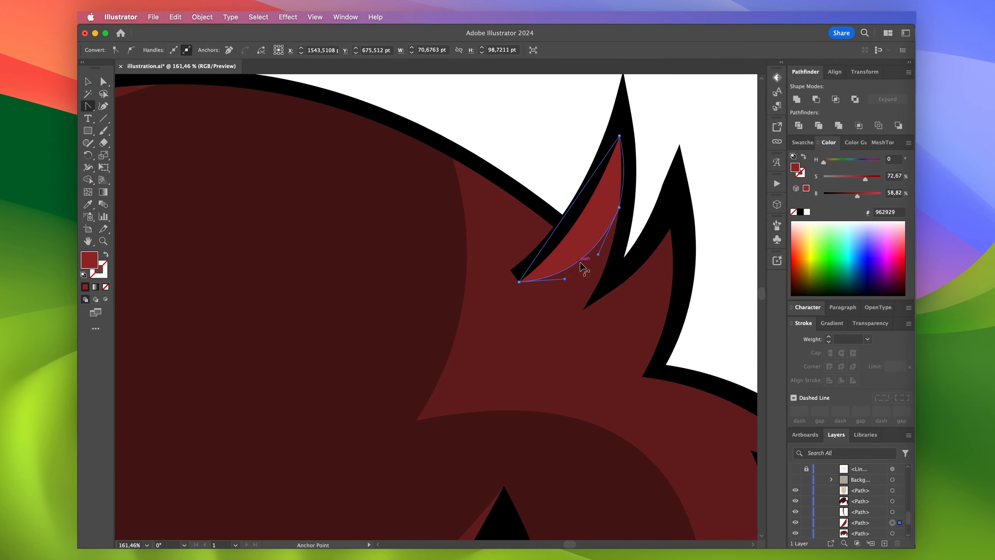
pyautogui.scroll(-4, 613, 209)
# Step: Draw a matching highlight in the second hair spike, place it just above the base hair fill and curve its lower edge
pyautogui.press('shift+super+a')
pyautogui.press('p')
pyautogui.click(507, 249)
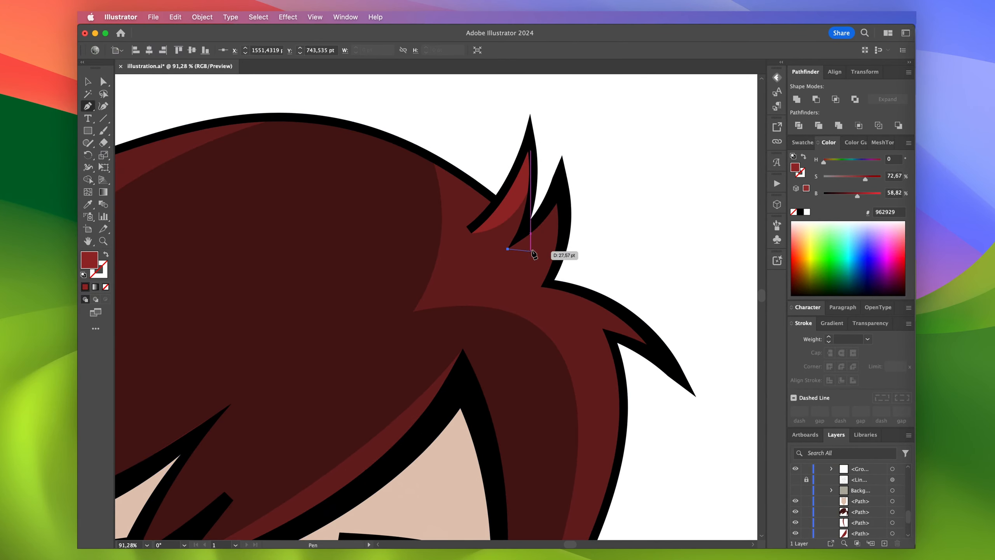
pyautogui.click(560, 195)
pyautogui.click(560, 237)
pyautogui.press('shift+super+[')
pyautogui.press('super+]')
pyautogui.hotkey('shift', 'c')
pyautogui.moveTo(536, 243); pyautogui.dragTo(538, 250)
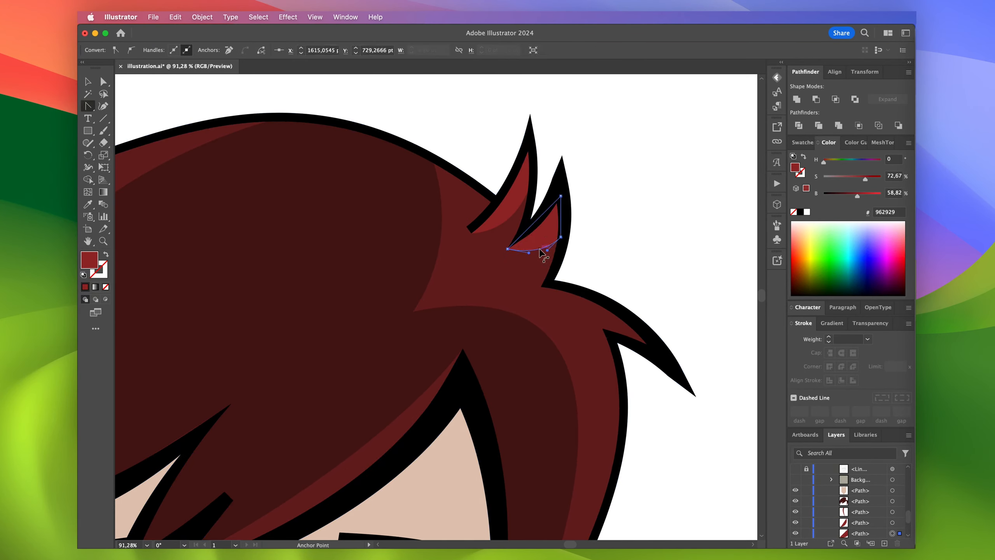
pyautogui.press('shift+super+a')
# Step: Draw a closed Pen shape across the forehead and behind the fringe for the hair's shadow on the face
pyautogui.scroll(-7, 620, 223)
pyautogui.scroll(1, 654, 227)
pyautogui.press('p')
pyautogui.click(556, 332)
pyautogui.click(538, 277)
pyautogui.click(370, 335)
pyautogui.click(344, 267)
pyautogui.click(460, 200)
pyautogui.click(555, 219)
pyautogui.click(572, 289)
pyautogui.click(555, 332)
# Step: Fill the forehead shadow with the ear's shadow color e2b295 and place it just above the face fill
pyautogui.press('i')
pyautogui.click(588, 342)
pyautogui.press('shift+super+[')
pyautogui.press('super+]')
# Step: Curve the forehead shadow's lower edge so it flows across both eyes beneath the fringe
pyautogui.hotkey('shift', 'c')
pyautogui.moveTo(538, 277); pyautogui.dragTo(489, 291)
pyautogui.moveTo(458, 330); pyautogui.dragTo(448, 332)
pyautogui.press('a')
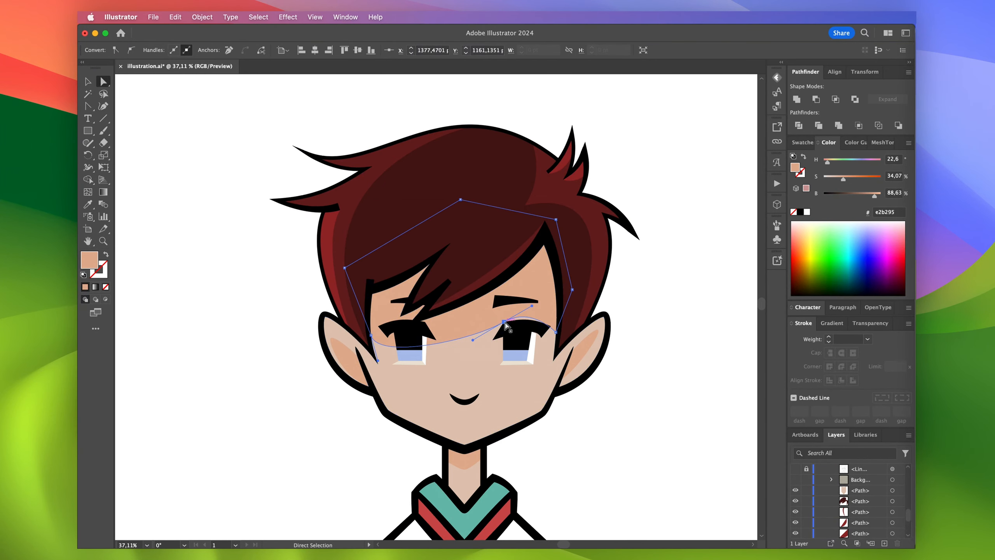
pyautogui.scroll(-2, 660, 299)
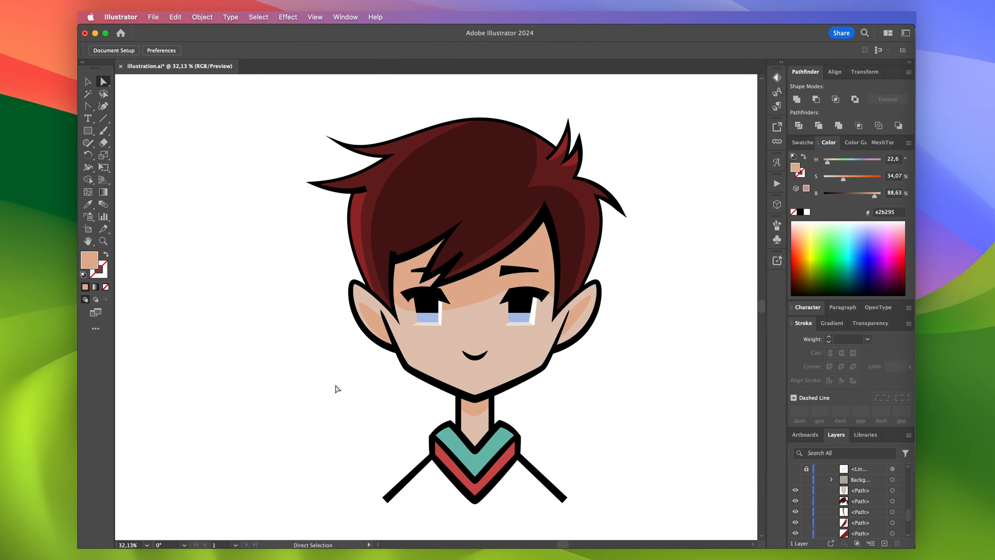
# Step: Draw a highlight over the left end of the teal collar band and fill it with lighter teal 82e3d3
pyautogui.scroll(10, 333, 391)
pyautogui.press('p')
pyautogui.click(408, 347)
pyautogui.click(433, 328)
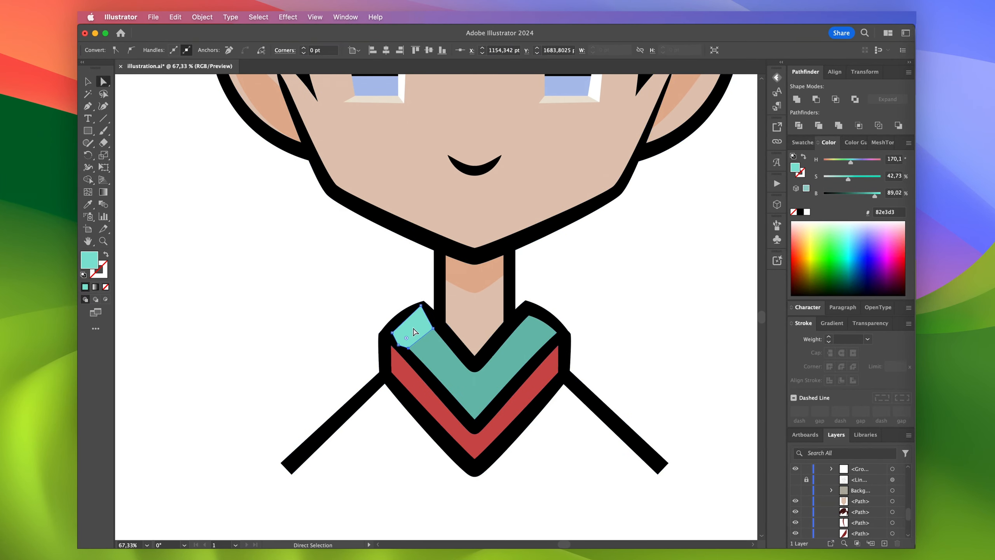
pyautogui.click(560, 302)
# Step: Draw a matching 82e3d3 highlight over the right end of the teal collar band, with its outer edge curved
pyautogui.scroll(4, 560, 302)
pyautogui.press('p')
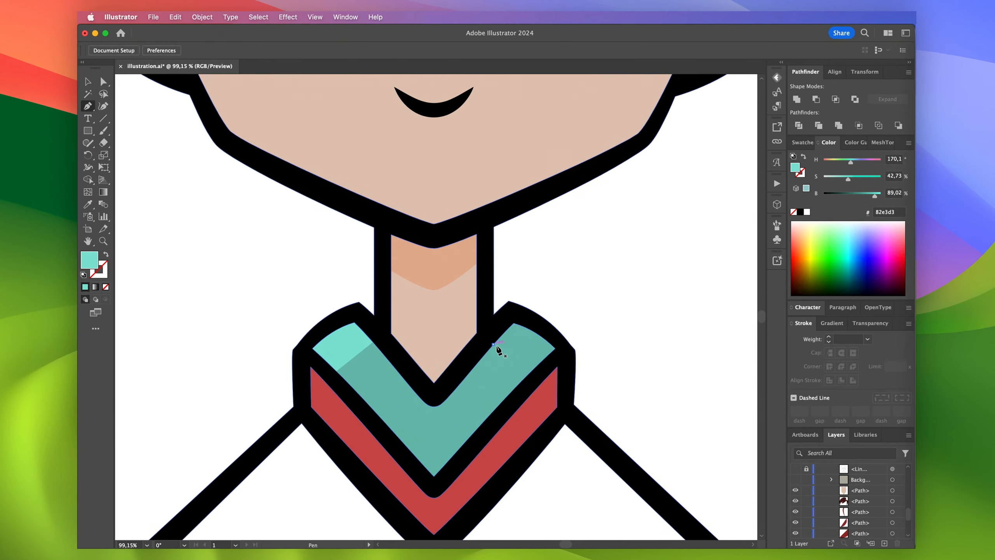
pyautogui.click(514, 325)
pyautogui.hotkey('shift', 'c')
pyautogui.click(600, 322)
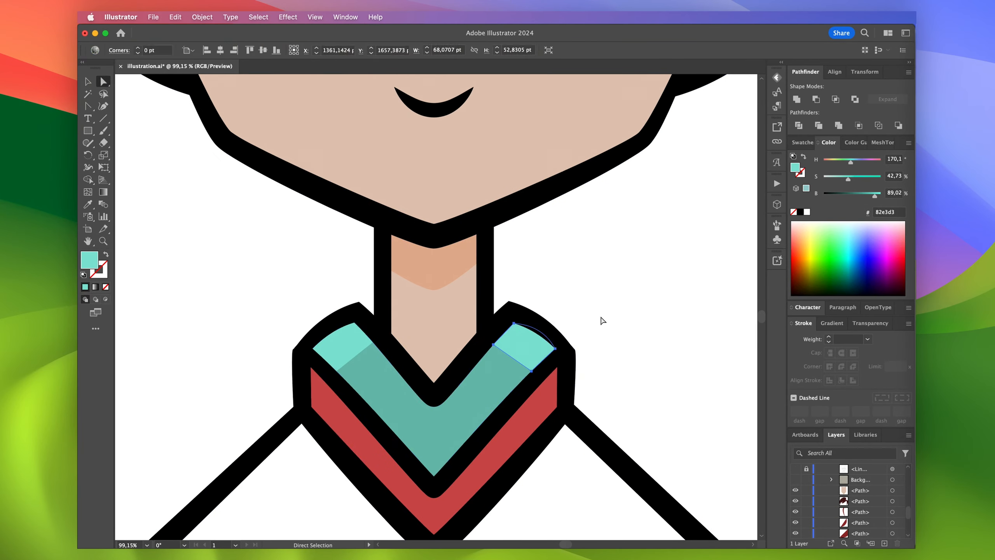
# Step: Draw a highlight over the left end of the red collar band and fill it with pink f0a1a1
pyautogui.scroll(-3, 533, 378)
pyautogui.press('p')
pyautogui.click(432, 367)
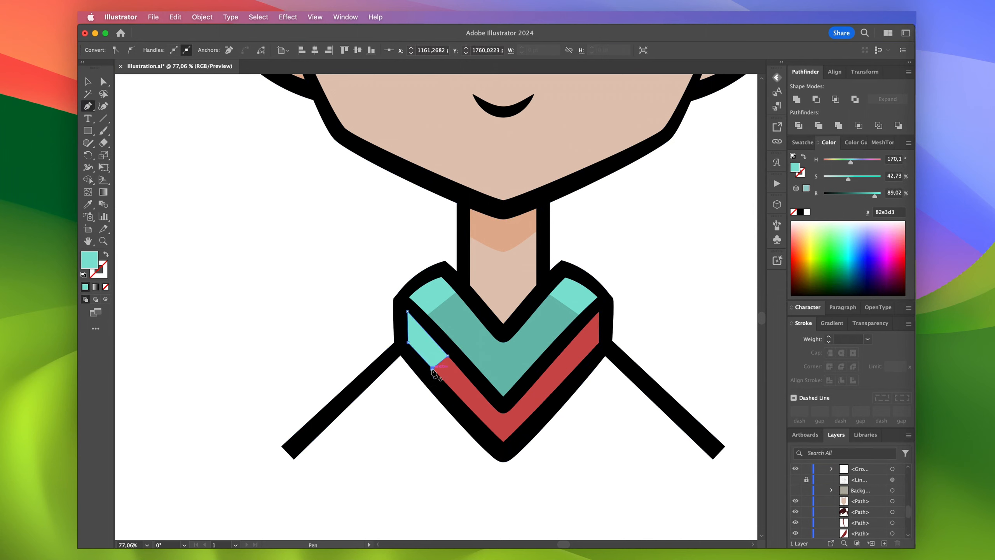
pyautogui.click(843, 178)
pyautogui.click(611, 401)
# Step: Draw a matching pink f0a1a1 highlight over the right end of the red collar band
pyautogui.press('p')
pyautogui.click(558, 356)
pyautogui.click(577, 366)
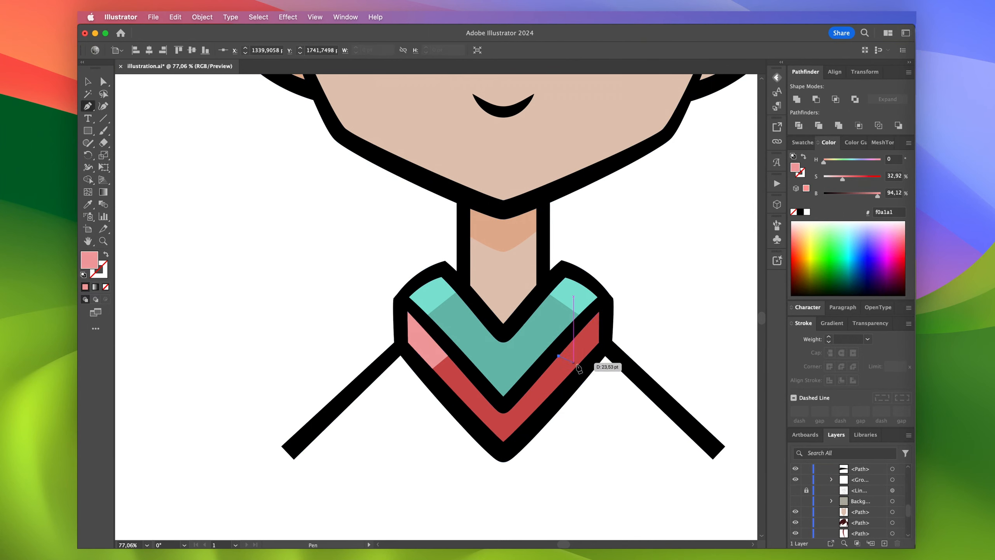
pyautogui.click(598, 342)
pyautogui.click(599, 311)
pyautogui.scroll(-3, 652, 322)
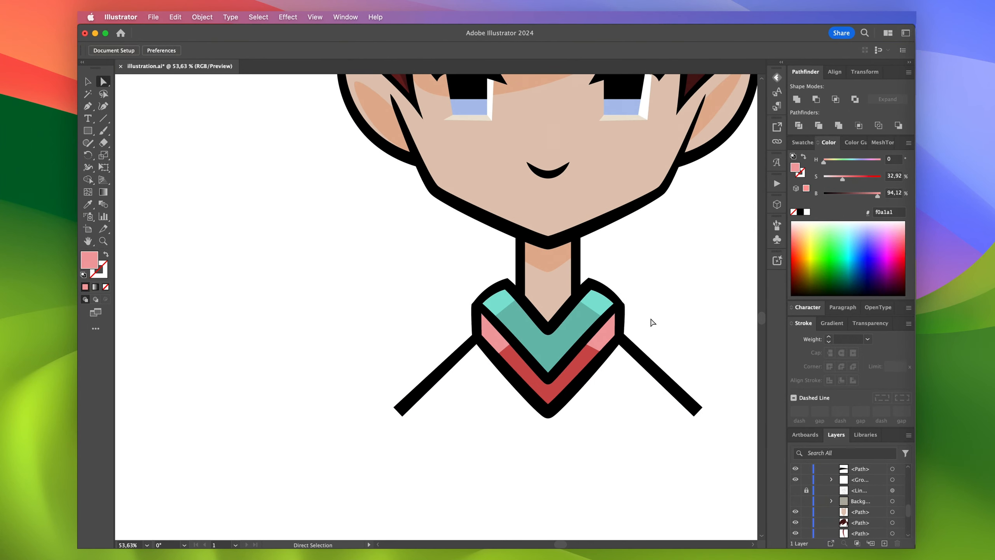
# Step: Round off the outer ends of both shoulder lines
pyautogui.hscroll(2, 547, 453)
pyautogui.scroll(6, 368, 409)
pyautogui.press('a')
pyautogui.moveTo(338, 376); pyautogui.dragTo(358, 388)
pyautogui.scroll(-5, 358, 387)
pyautogui.moveTo(617, 361); pyautogui.dragTo(623, 335)
# Step: Draw a closed Pen shape for the shirt between the two shoulder lines and behind the collar
pyautogui.press('p')
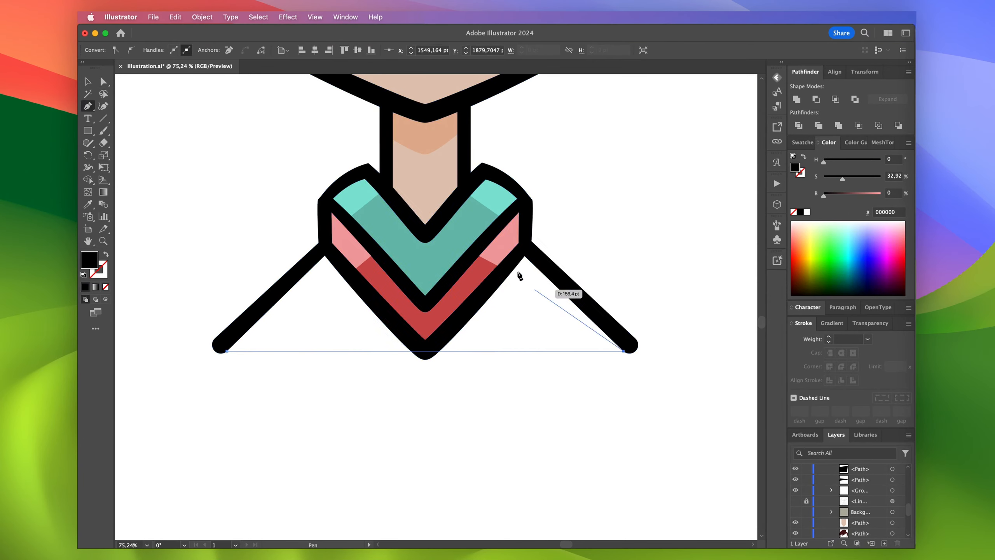
pyautogui.click(624, 351)
pyautogui.click(524, 255)
pyautogui.click(324, 255)
pyautogui.click(227, 351)
pyautogui.press('a')
# Step: Add a center anchor point on the shirt's bottom edge, lower it slightly and curve the edge into a symmetrical wave
pyautogui.press('+')
pyautogui.click(425, 351)
pyautogui.press('a')
pyautogui.moveTo(425, 351)
pyautogui.mouseDown()
pyautogui.moveTo(427, 359)
pyautogui.moveTo(413, 354)
pyautogui.moveTo(427, 360)
pyautogui.mouseUp()
pyautogui.scroll(6, 426, 360)
pyautogui.scroll(-6, 427, 360)
pyautogui.hotkey('shift', 'c')
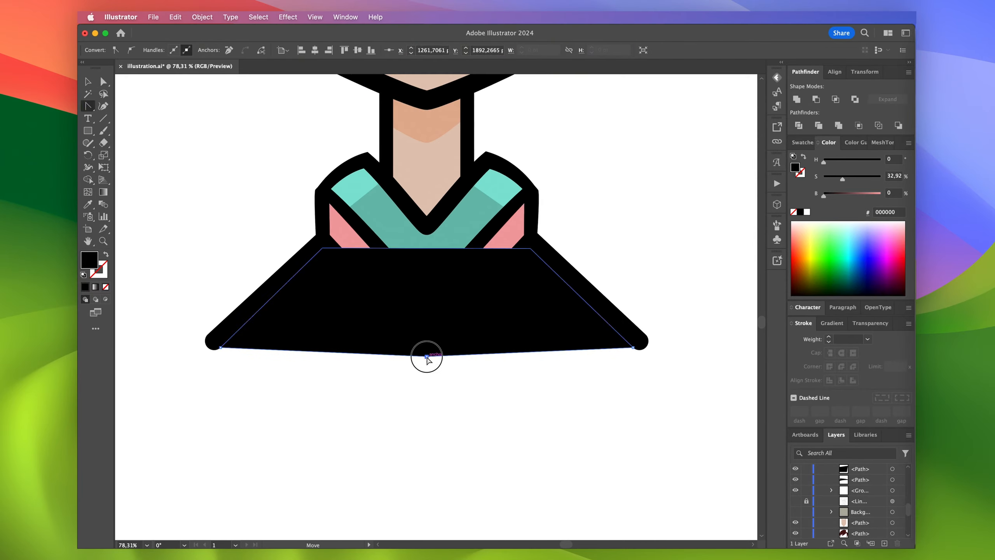
pyautogui.moveTo(221, 347); pyautogui.dragTo(339, 328)
pyautogui.moveTo(631, 351)
pyautogui.mouseDown()
pyautogui.moveTo(637, 340)
pyautogui.moveTo(624, 344)
pyautogui.mouseUp()
pyautogui.click(541, 311)
# Step: Send the shirt shape to the back and fill it with the collar's teal 6cbdb0
pyautogui.press('super+shift+bracketleft')
pyautogui.press('i')
pyautogui.click(462, 232)
# Step: Lower the shirt's bottom center anchor point below the collar tip and darken the fill to 2f9686
pyautogui.press('a')
pyautogui.click(427, 357)
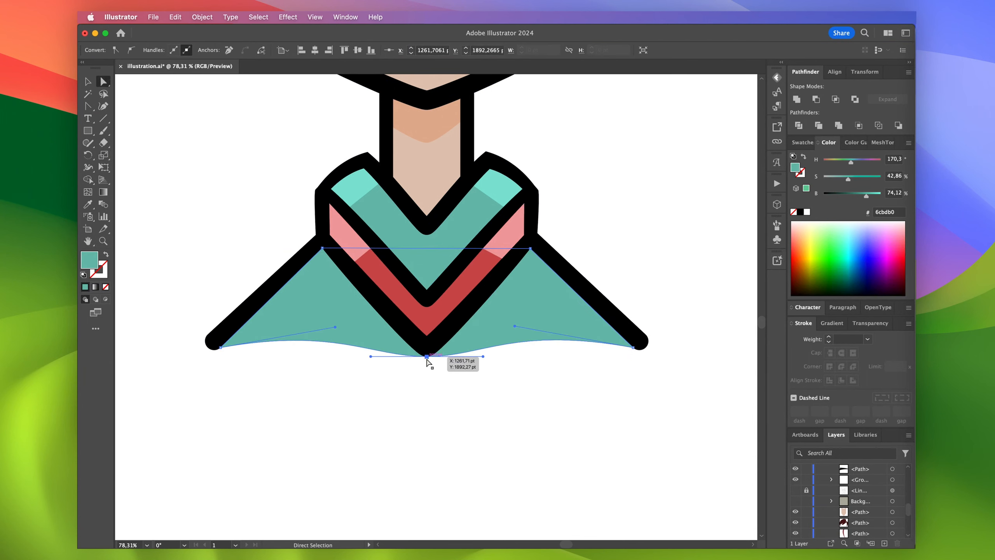
pyautogui.moveTo(866, 195)
pyautogui.mouseDown()
pyautogui.moveTo(851, 196)
pyautogui.moveTo(863, 179)
pyautogui.mouseUp()
pyautogui.moveTo(851, 196); pyautogui.dragTo(857, 195)
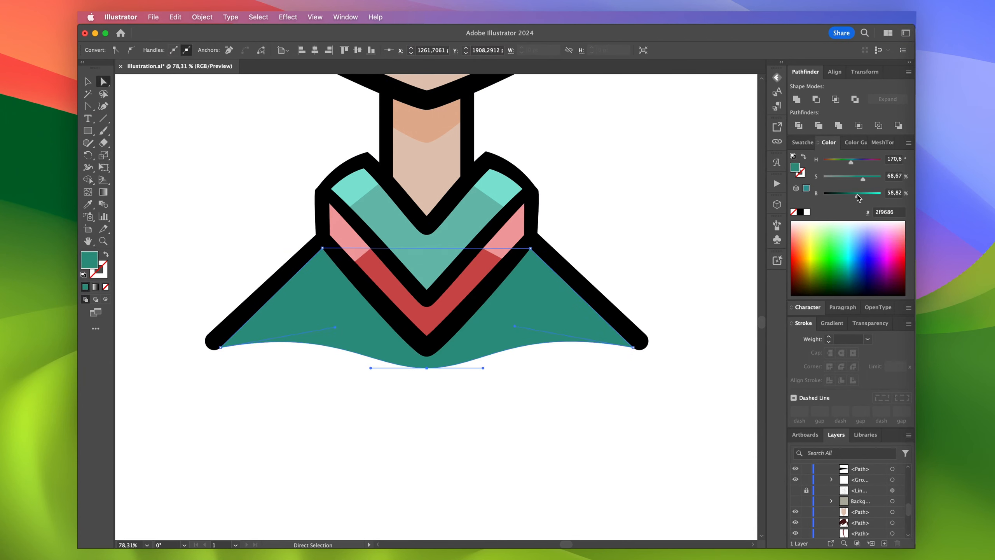
# Step: Draw a narrow closed Pen shape along the inner edge of the left shoulder outline as a shirt highlight
pyautogui.click(394, 395)
pyautogui.click(333, 253)
pyautogui.click(319, 239)
pyautogui.click(211, 344)
pyautogui.click(233, 349)
pyautogui.press('a')
# Step: Paste the left shoulder highlight strip in place, in front of the shirt and behind the black outlines
pyautogui.click(291, 324)
pyautogui.press('super+c')
pyautogui.press('super+f')
pyautogui.press('super+x')
pyautogui.click(349, 320)
pyautogui.press('super+f')
# Step: Fill the left shoulder highlight strip with the collar's teal 6cbdb0
pyautogui.press('i')
pyautogui.click(391, 235)
pyautogui.press('a')
pyautogui.click(224, 370)
pyautogui.scroll(5, 225, 374)
pyautogui.click(260, 298)
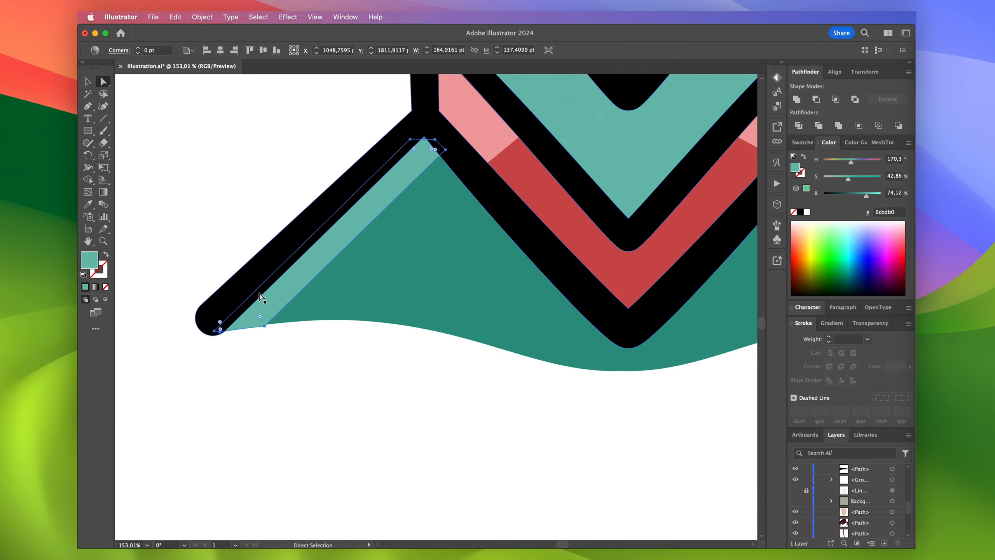
pyautogui.scroll(5, 243, 327)
pyautogui.click(326, 304)
pyautogui.scroll(-10, 326, 305)
pyautogui.moveTo(514, 359); pyautogui.dragTo(378, 362)
pyautogui.click(378, 362)
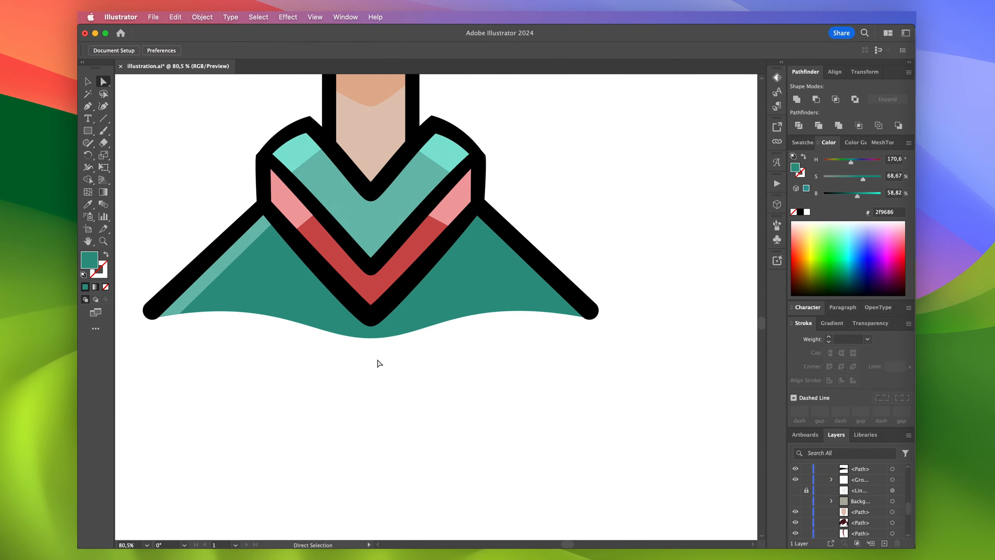
# Step: Separate the lower half of the left shoulder strip and fill it with the collar's lightest teal
pyautogui.scroll(3, 278, 285)
pyautogui.click(286, 290)
pyautogui.click(258, 310)
pyautogui.press('a')
pyautogui.press('super+shift+a')
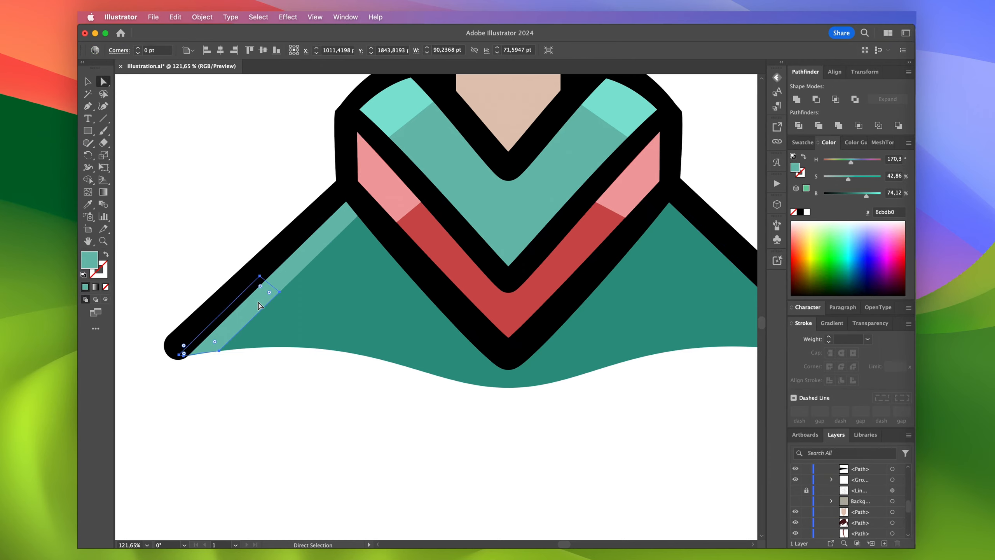
pyautogui.click(394, 122)
pyautogui.scroll(-3, 295, 435)
# Step: Add a thin tapered highlight in teal 6cbdb0 along the upper part of the right shoulder outline
pyautogui.press('super+shift+a')
pyautogui.press('a')
pyautogui.click(616, 378)
pyautogui.click(425, 301)
pyautogui.press('super+shift+a')
pyautogui.press('v')
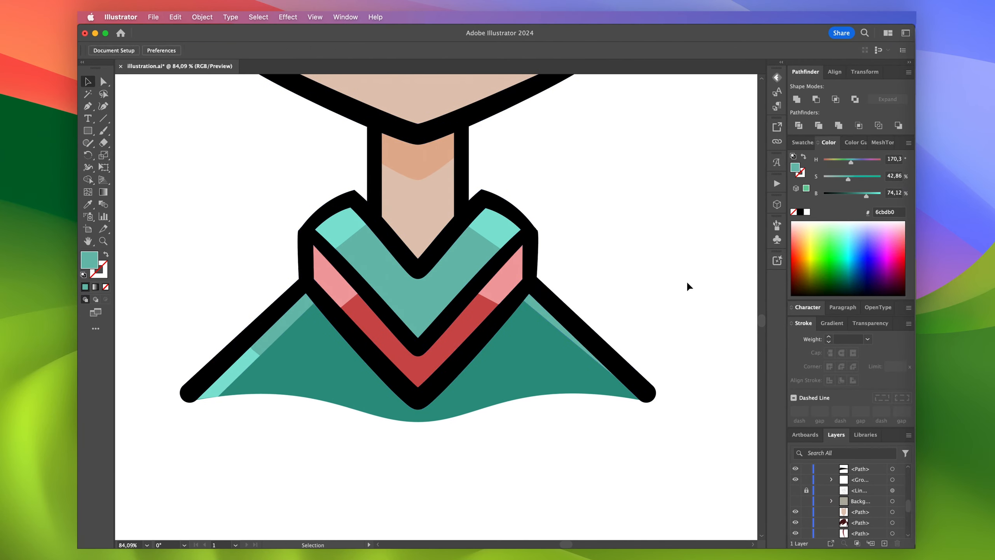
# Step: Select the whole character and use Recolor Artwork to set the base skin tone to hue 23.72°, saturation 32% and brightness 97%
pyautogui.scroll(-3, 686, 282)
pyautogui.scroll(-2, 685, 283)
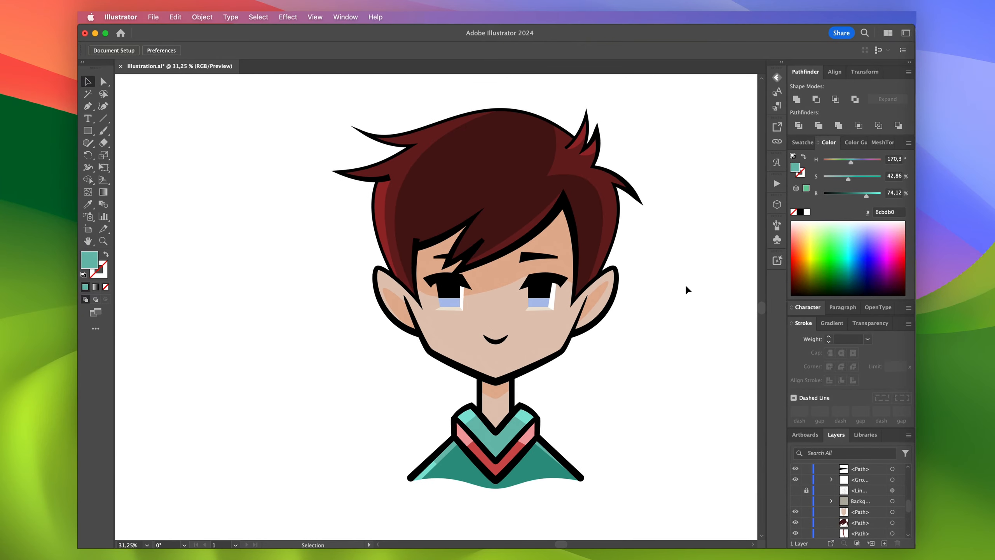
pyautogui.click(436, 141)
pyautogui.click(435, 139)
pyautogui.press('super+shift+a')
pyautogui.scroll(-2, 441, 139)
pyautogui.moveTo(648, 113); pyautogui.dragTo(340, 439)
pyautogui.hscroll(3, 340, 438)
pyautogui.click(94, 51)
pyautogui.click(668, 313)
pyautogui.moveTo(582, 394); pyautogui.dragTo(591, 396)
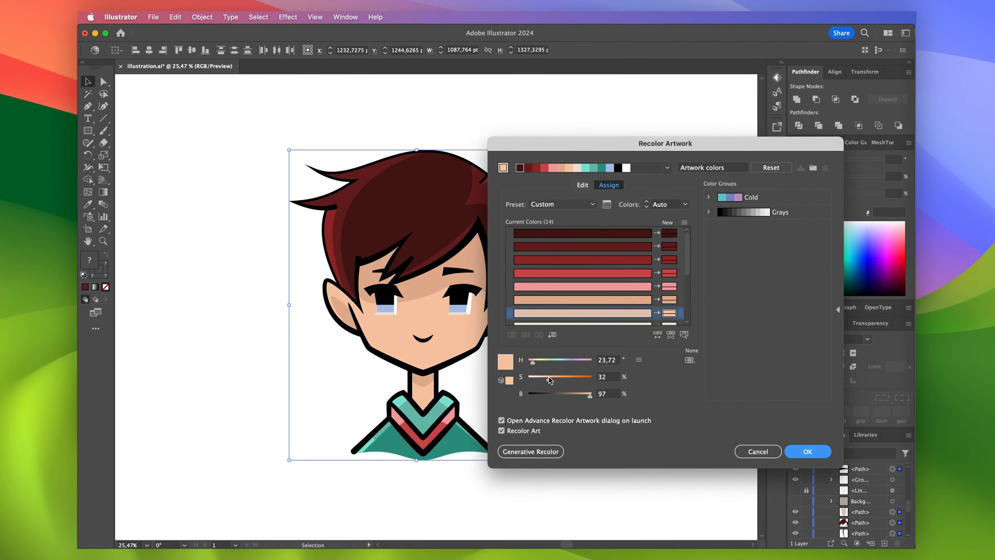
# Step: Recolor the skin shadow tone to f5b78e and apply the new artwork colors
pyautogui.doubleClick(669, 299)
pyautogui.click(826, 205)
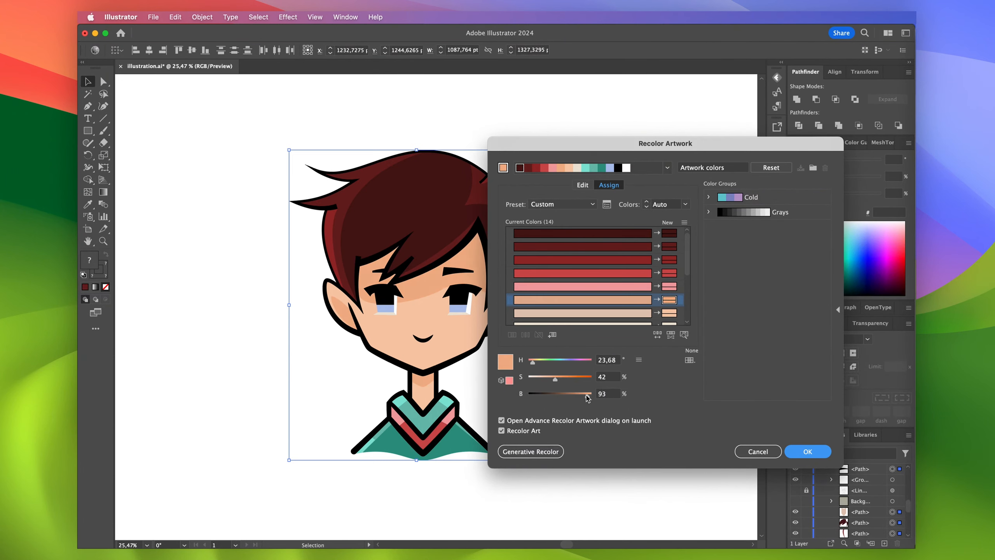
pyautogui.click(808, 451)
pyautogui.click(580, 388)
# Step: Expand the appearance of the mouth stroke
pyautogui.click(422, 340)
pyautogui.click(203, 17)
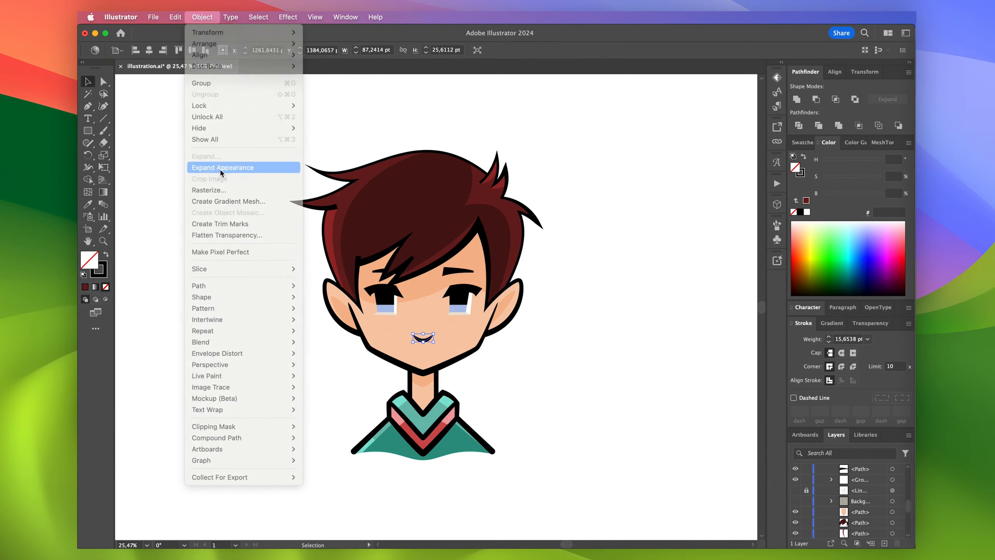
pyautogui.click(220, 169)
pyautogui.click(515, 362)
# Step: Reshape the blunt inner end of the black outline at the upright hair tuft into a sharp point
pyautogui.scroll(10, 487, 188)
pyautogui.press('a')
pyautogui.scroll(4, 474, 204)
pyautogui.moveTo(469, 303); pyautogui.dragTo(474, 309)
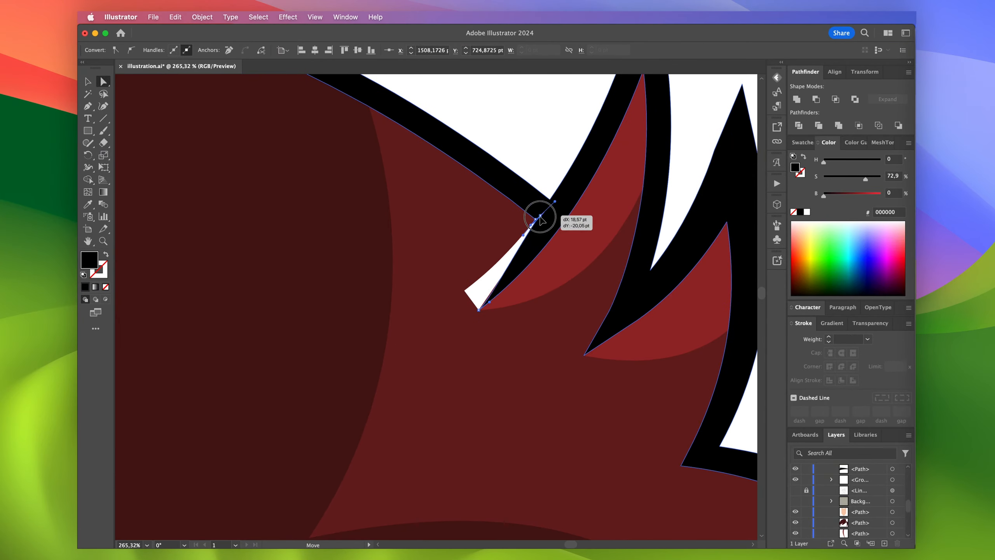
pyautogui.click(796, 98)
pyautogui.click(465, 290)
pyautogui.moveTo(465, 290); pyautogui.dragTo(535, 219)
pyautogui.moveTo(501, 261); pyautogui.dragTo(541, 193)
pyautogui.scroll(4, 537, 220)
pyautogui.press('super+z')
# Step: Curve the edge of the tuft's red highlight 962929 and adjust its anchors to follow the tapered outline
pyautogui.click(463, 344)
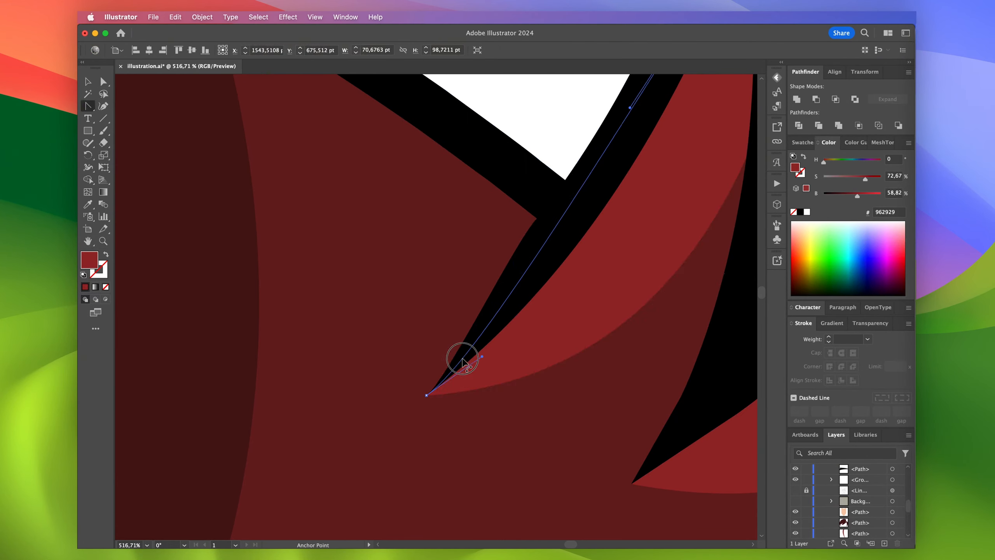
pyautogui.moveTo(462, 358); pyautogui.dragTo(463, 356)
pyautogui.scroll(-3, 465, 354)
pyautogui.press('a')
pyautogui.click(504, 283)
pyautogui.moveTo(503, 281); pyautogui.dragTo(504, 284)
pyautogui.click(527, 176)
# Step: Recolor the red hair tones to browns with Recolor Artwork, using b57448 for the highlights and 633224 for the midtone
pyautogui.scroll(-10, 526, 176)
pyautogui.press('v')
pyautogui.click(405, 150)
pyautogui.moveTo(229, 117); pyautogui.dragTo(663, 339)
pyautogui.click(95, 50)
pyautogui.moveTo(561, 394)
pyautogui.mouseDown()
pyautogui.moveTo(544, 397)
pyautogui.moveTo(567, 382)
pyautogui.mouseUp()
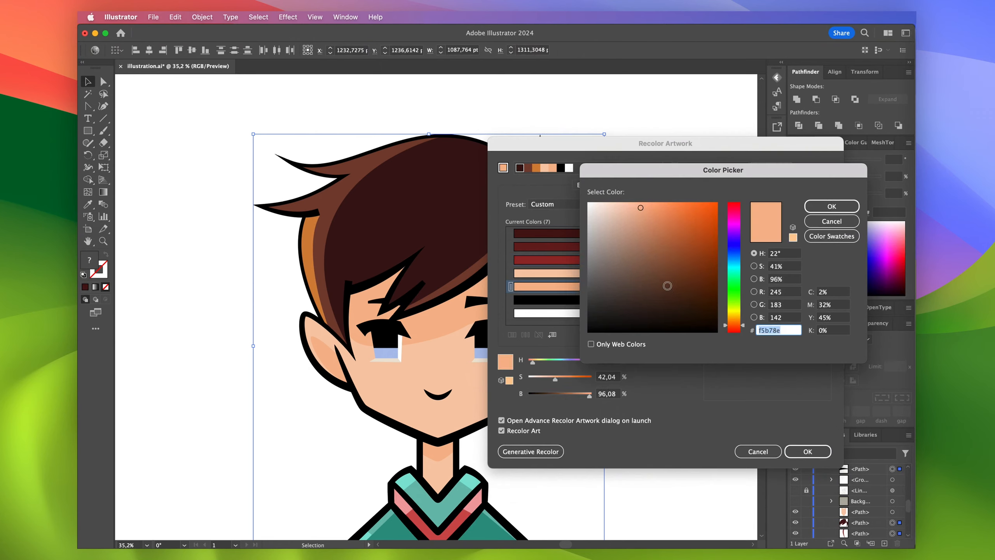
pyautogui.press('Return')
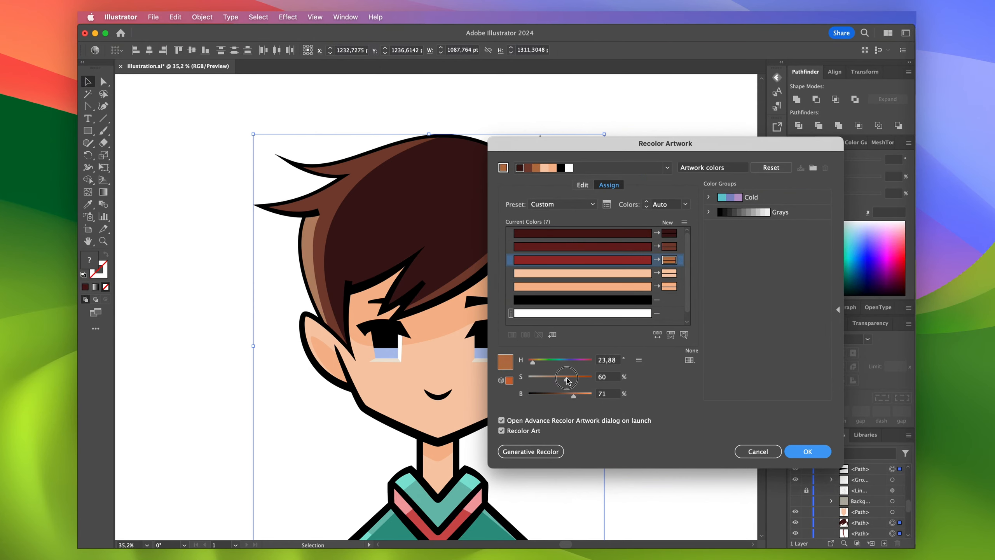
pyautogui.click(669, 246)
pyautogui.click(806, 451)
# Step: Sample the brown hair midtone for the darkest hair area and lower its brightness
pyautogui.press('a')
pyautogui.click(654, 282)
pyautogui.press('i')
pyautogui.click(527, 190)
pyautogui.press('a')
pyautogui.moveTo(848, 195); pyautogui.dragTo(844, 196)
# Step: Select the side and tuft hair highlights, sample the brown midtone and brighten their fill to a3533c
pyautogui.click(532, 195)
pyautogui.click(662, 202)
pyautogui.click(309, 257)
pyautogui.scroll(1, 566, 133)
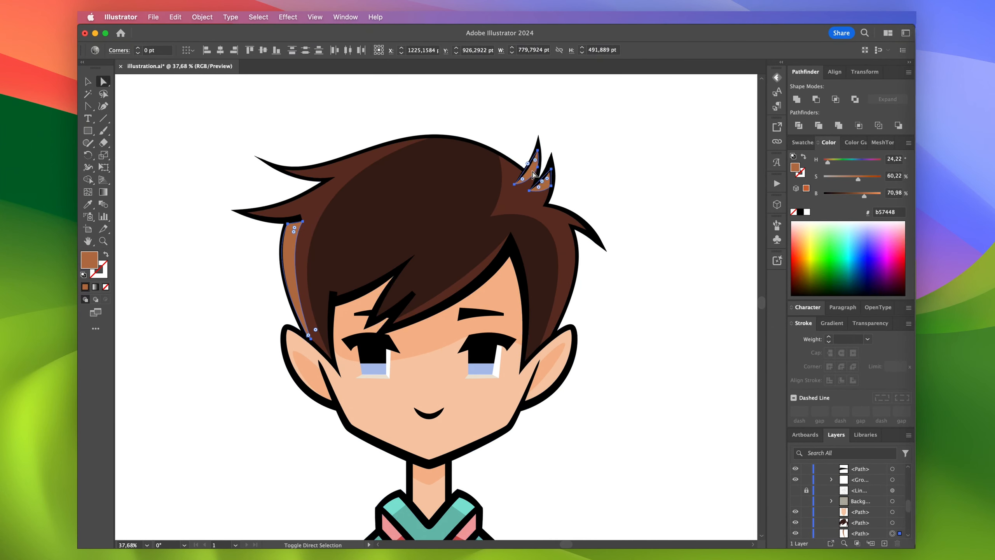
pyautogui.press('i')
pyautogui.click(515, 192)
pyautogui.press('a')
pyautogui.click(676, 210)
pyautogui.scroll(-5, 676, 209)
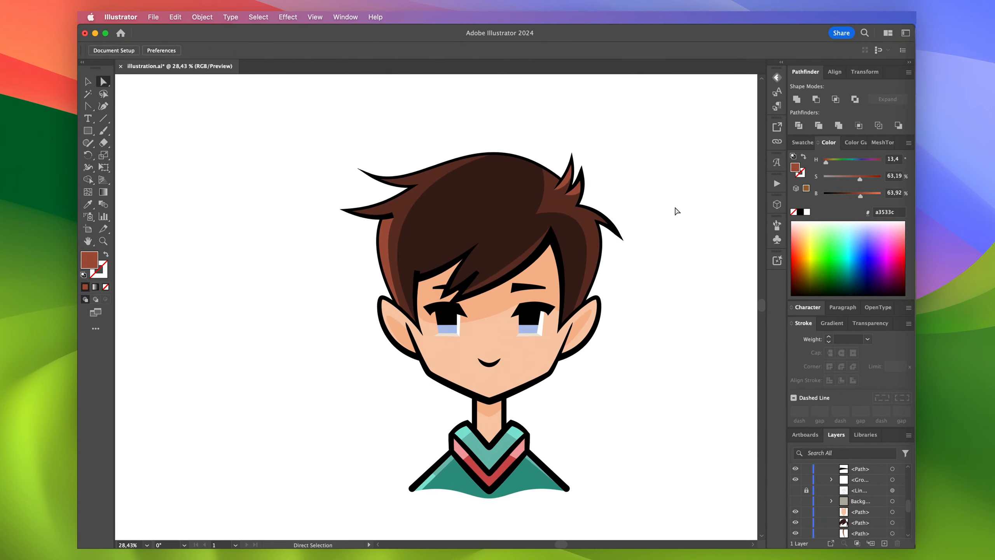
# Step: Delete the blunt end anchors of the lower left hair spike's outline and reshape the hair color to close the gap
pyautogui.scroll(15, 392, 223)
pyautogui.click(455, 248)
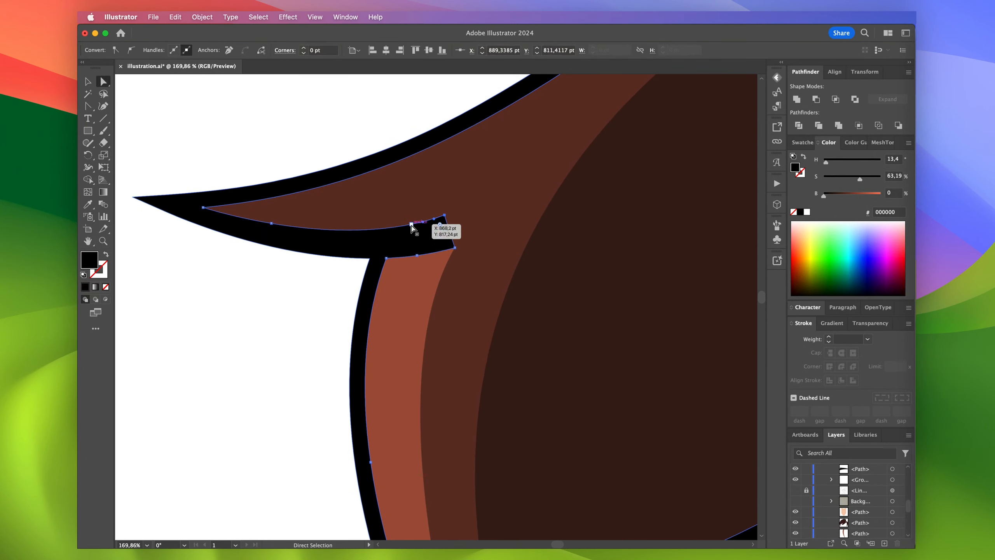
pyautogui.press('Delete')
pyautogui.hotkey('shift', 'c')
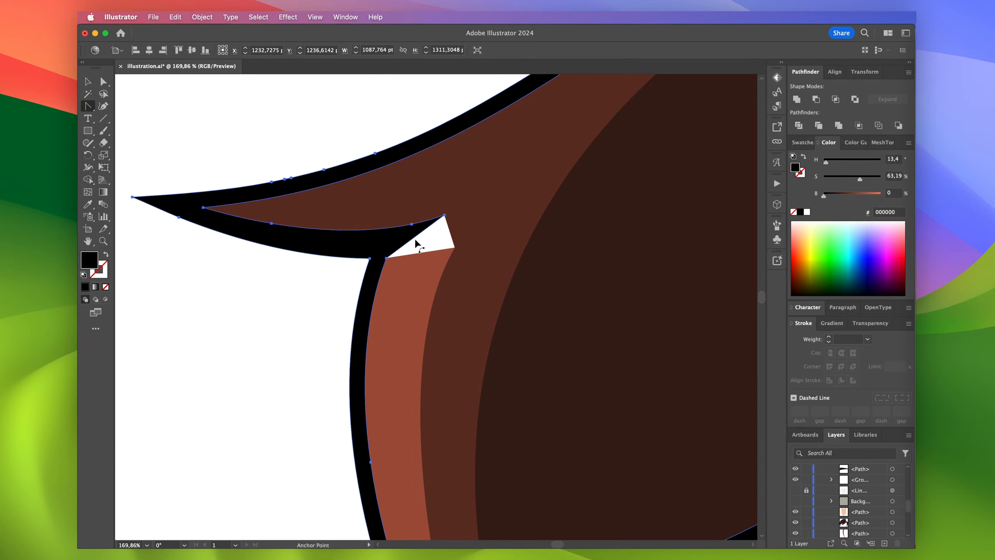
pyautogui.press('a')
pyautogui.moveTo(454, 247); pyautogui.dragTo(422, 260)
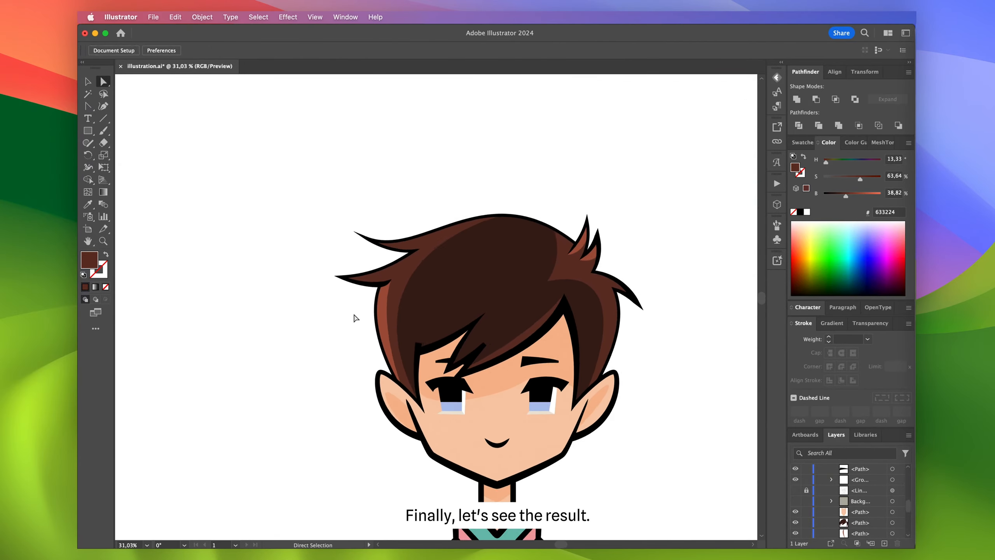